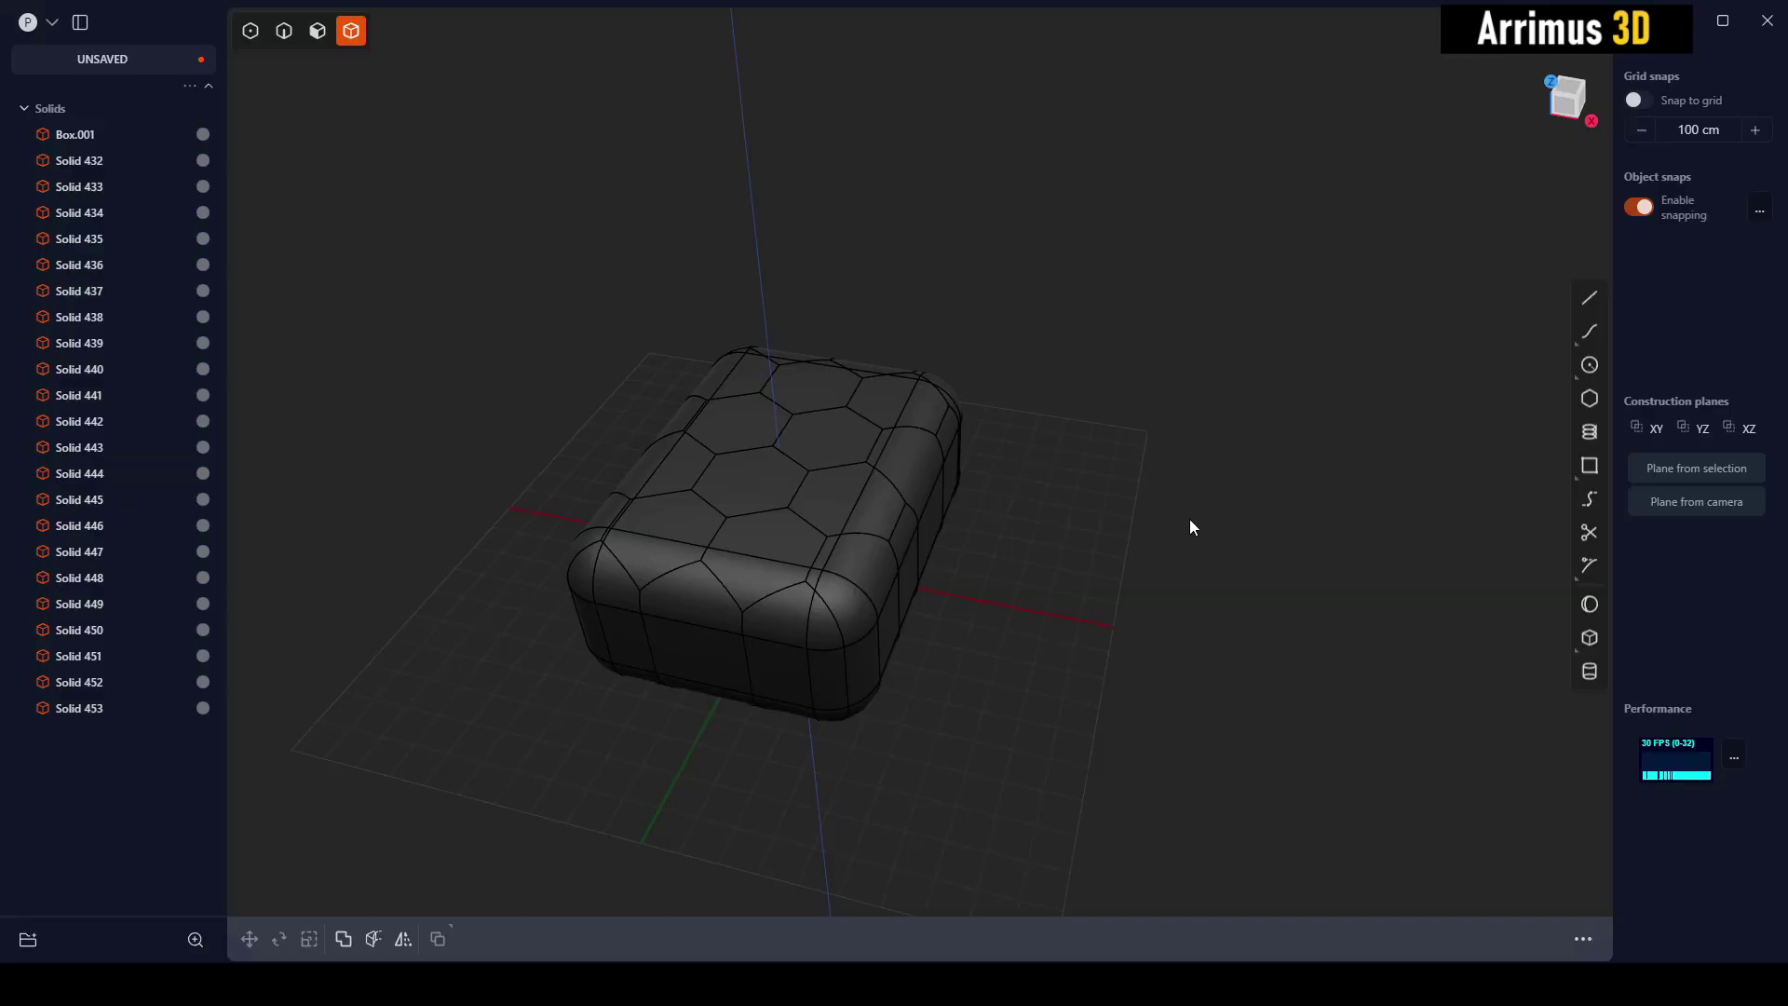
Examine the rounded box divided into hexagonal solids and the finished character and machine models from several angles
middle_click_drag(1042, 587, 1219, 530)
middle_click_drag(1176, 328, 1146, 260)
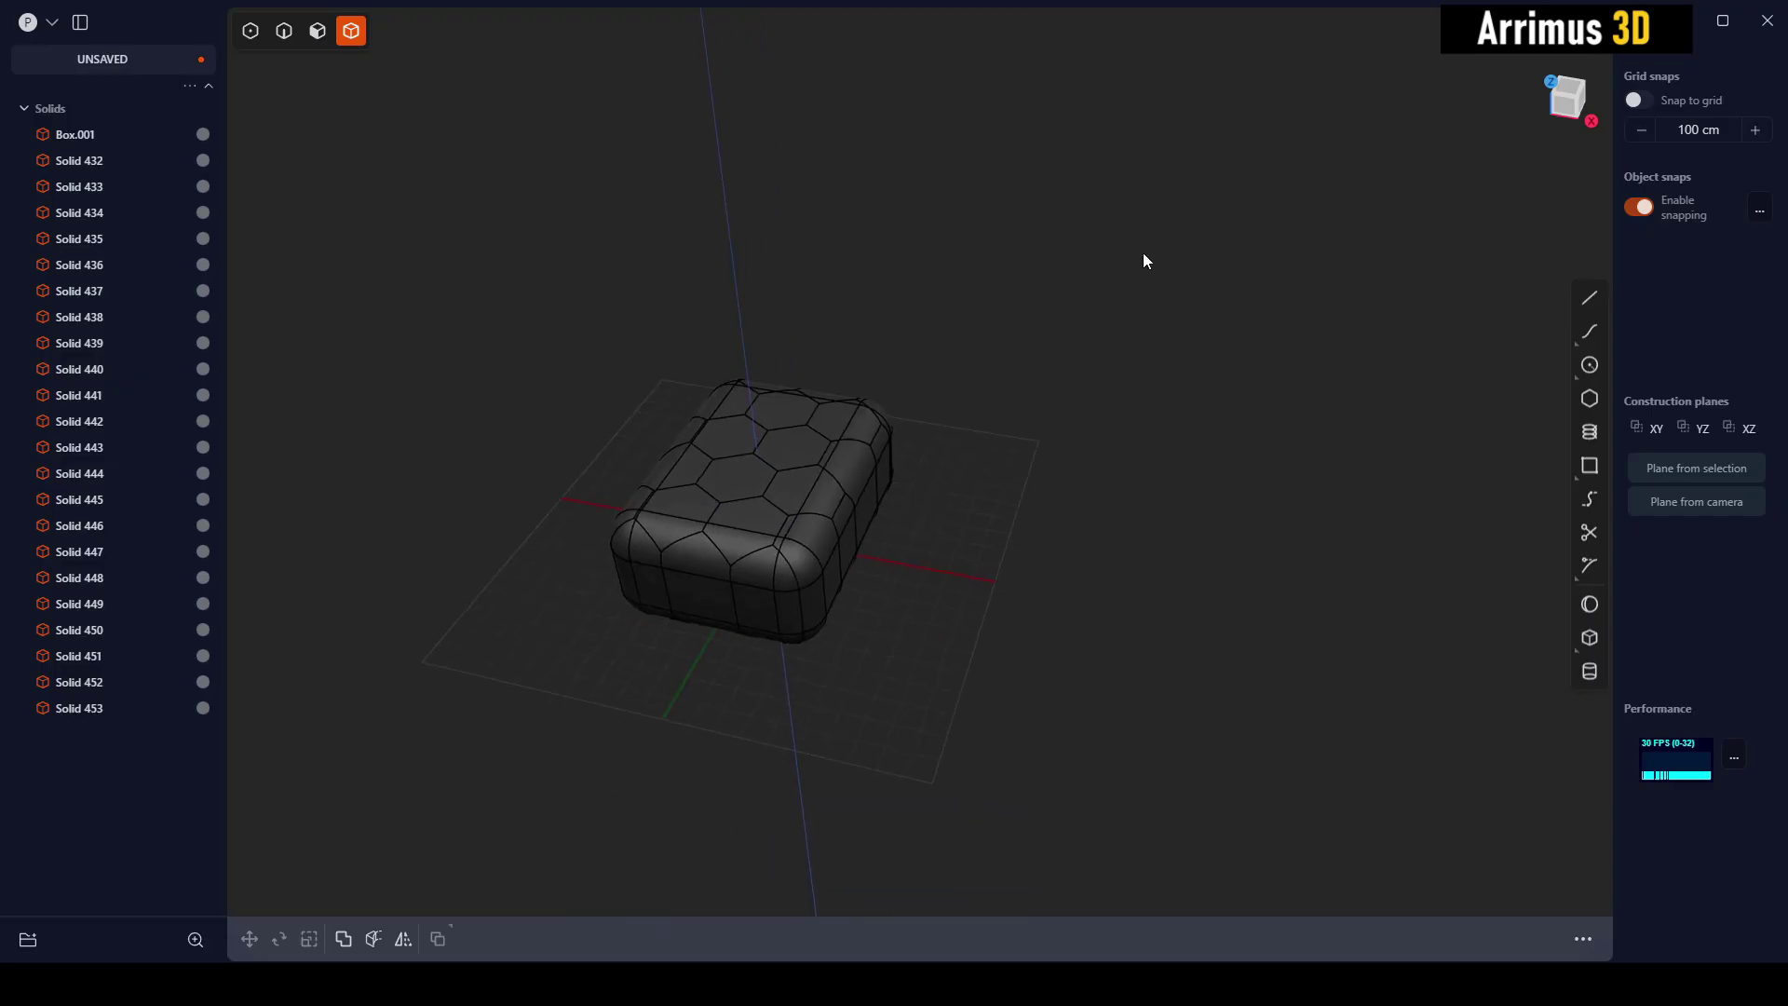
middle_click_drag(846, 434, 1021, 489, "shift")
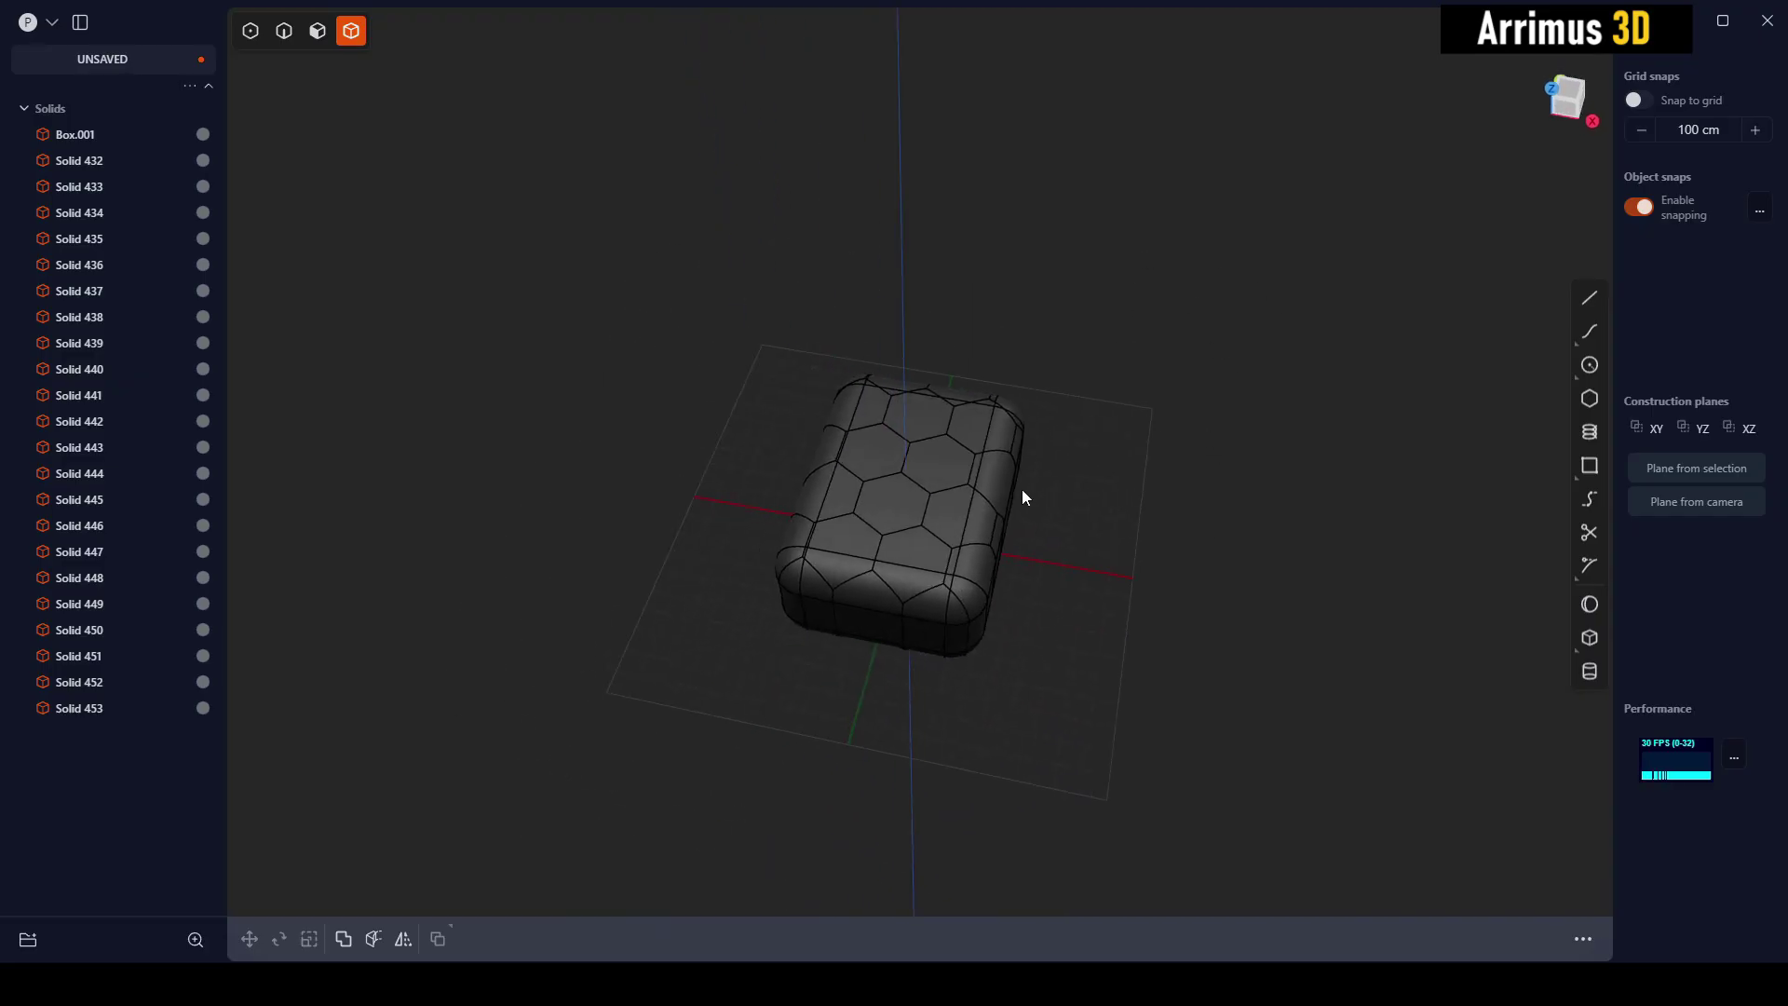
scroll(964, 427, "down", 2)
scroll(1025, 619, "up", 6)
middle_click_drag(1075, 593, 1078, 495)
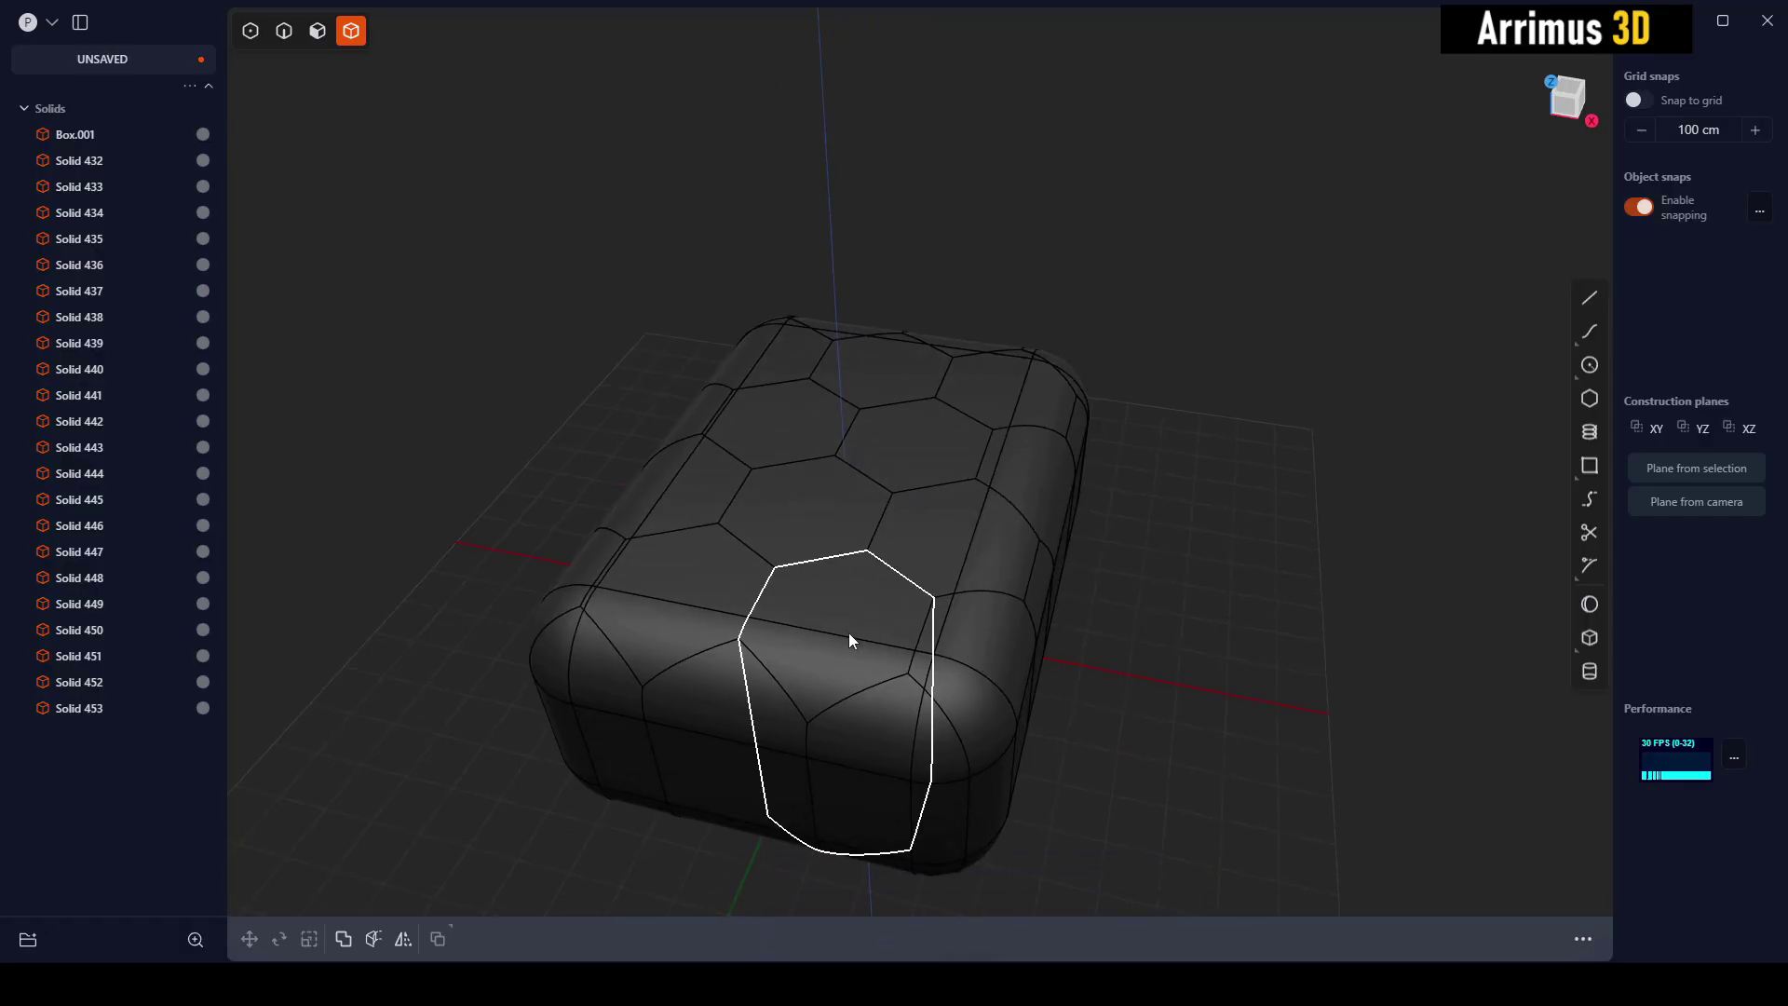
middle_click_drag(878, 639, 903, 749)
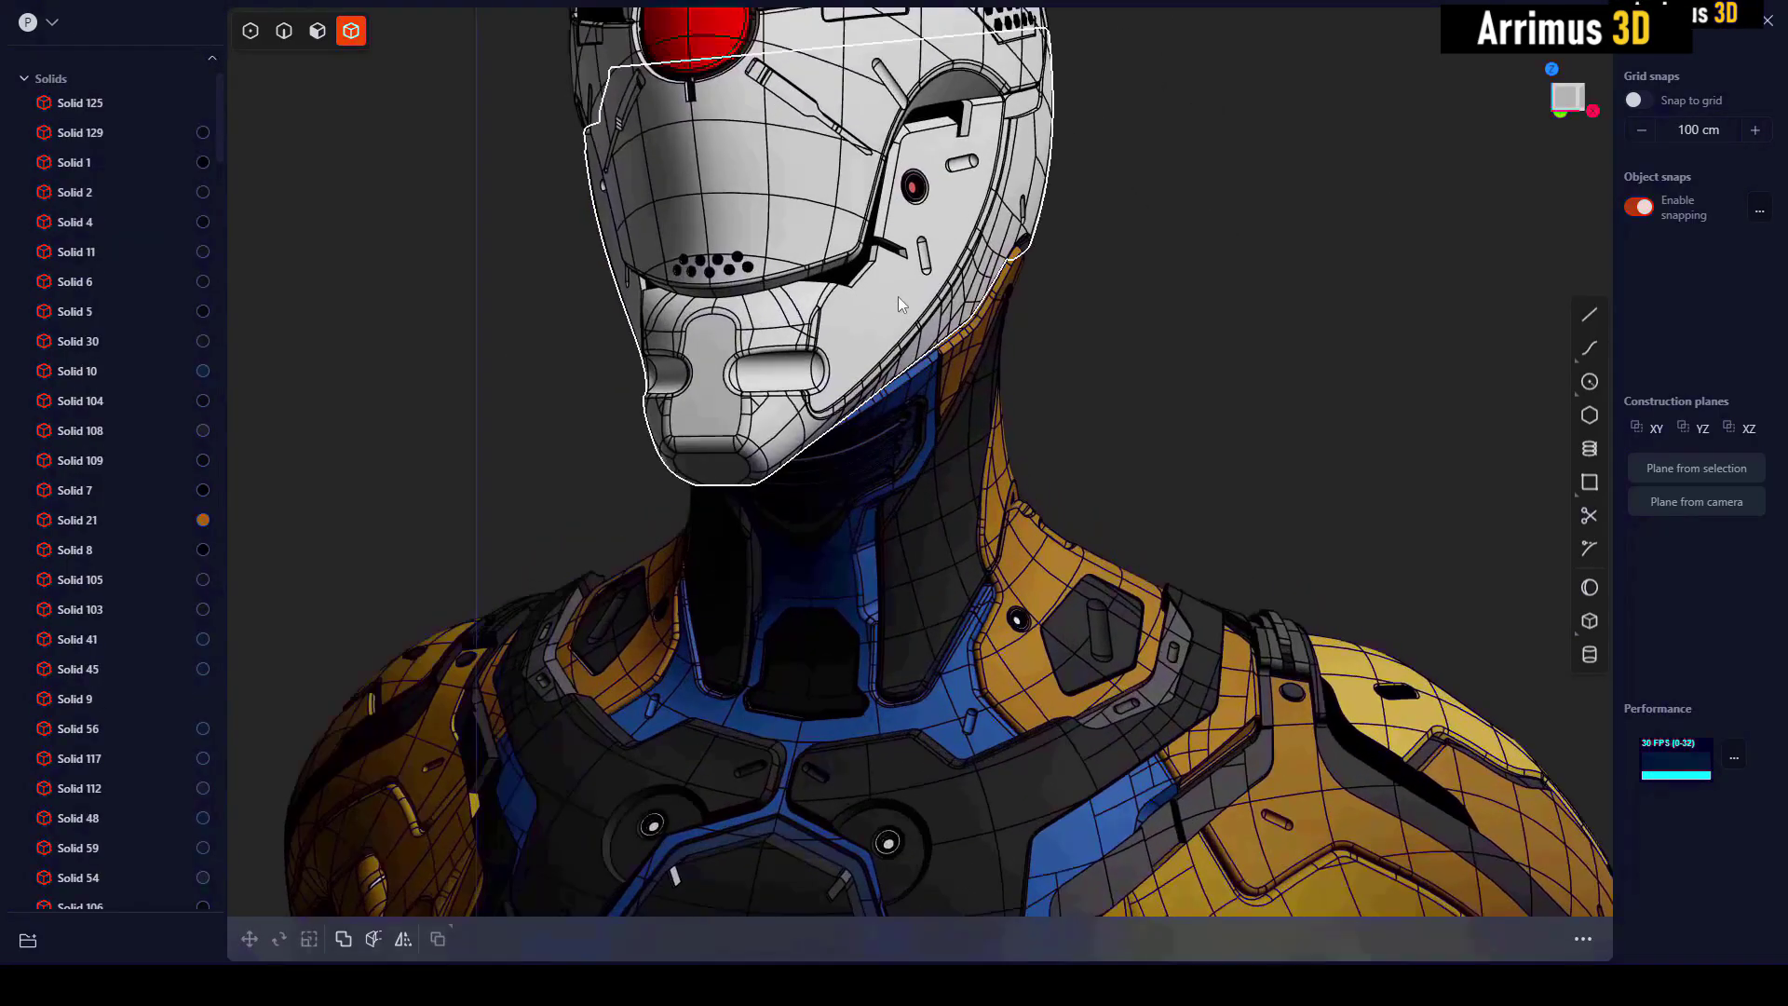
scroll(899, 297, "up", 3)
middle_click_drag(899, 297, 894, 480, "shift")
scroll(880, 338, "up", 3)
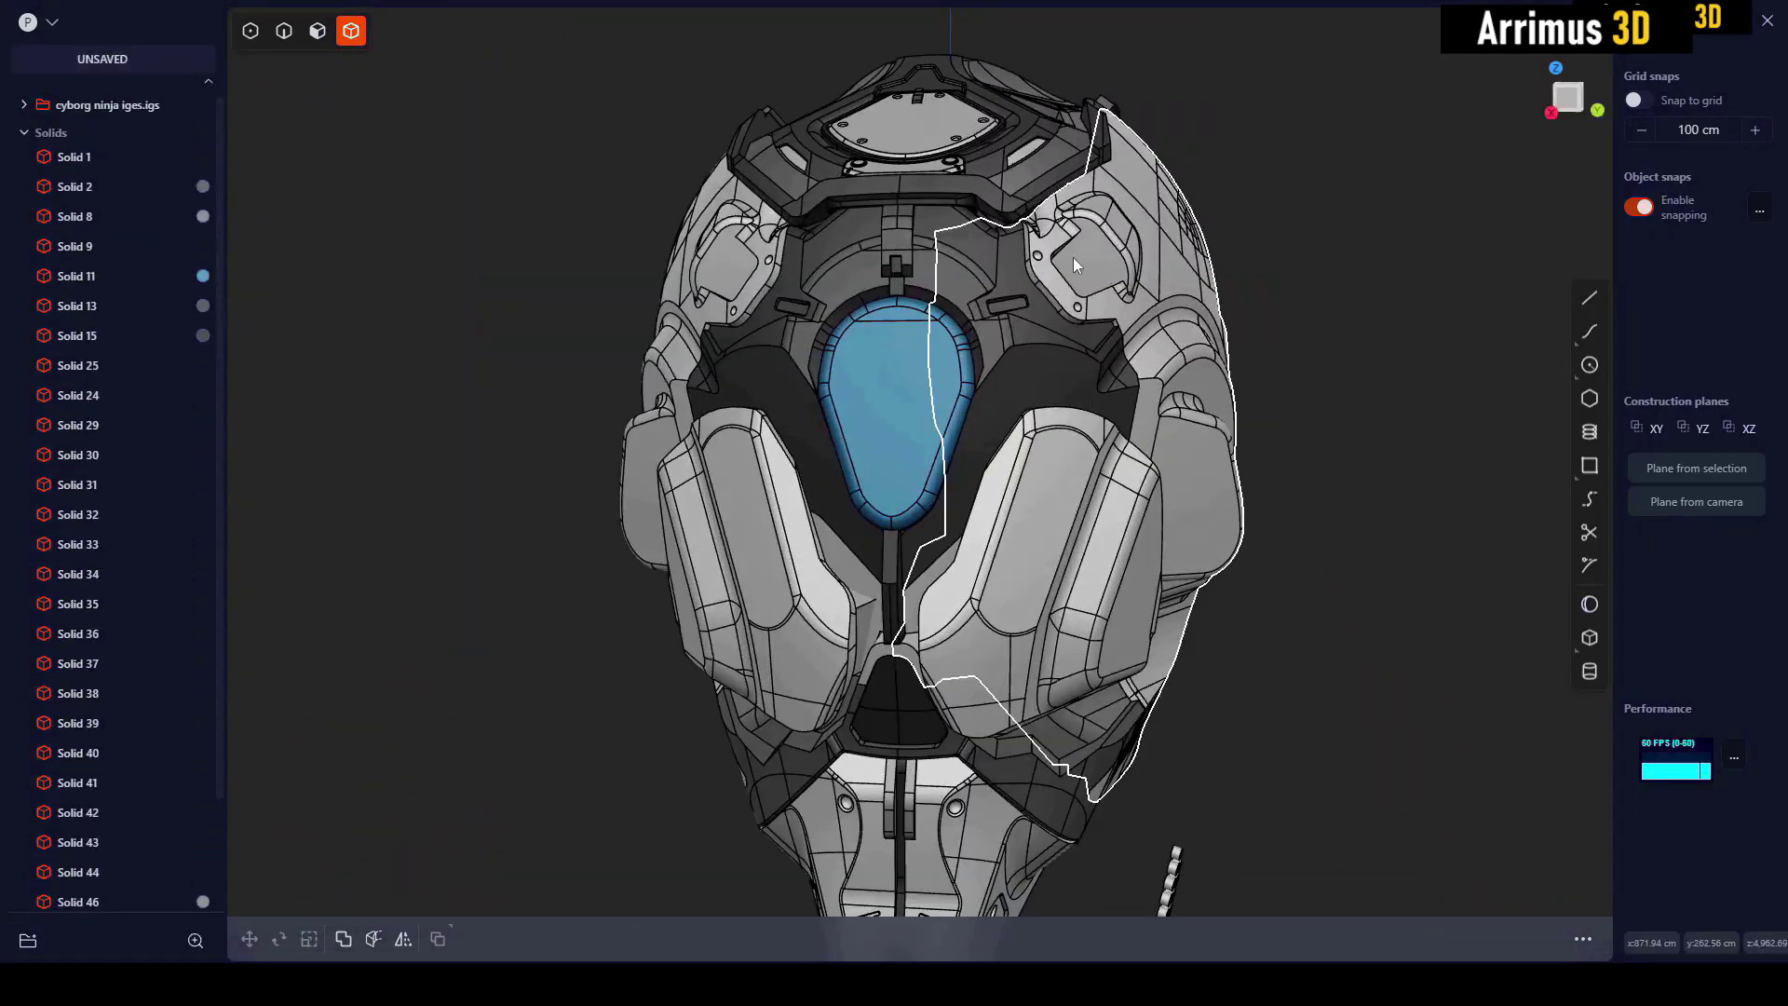
scroll(1024, 279, "up", 3)
middle_click_drag(965, 309, 939, 345)
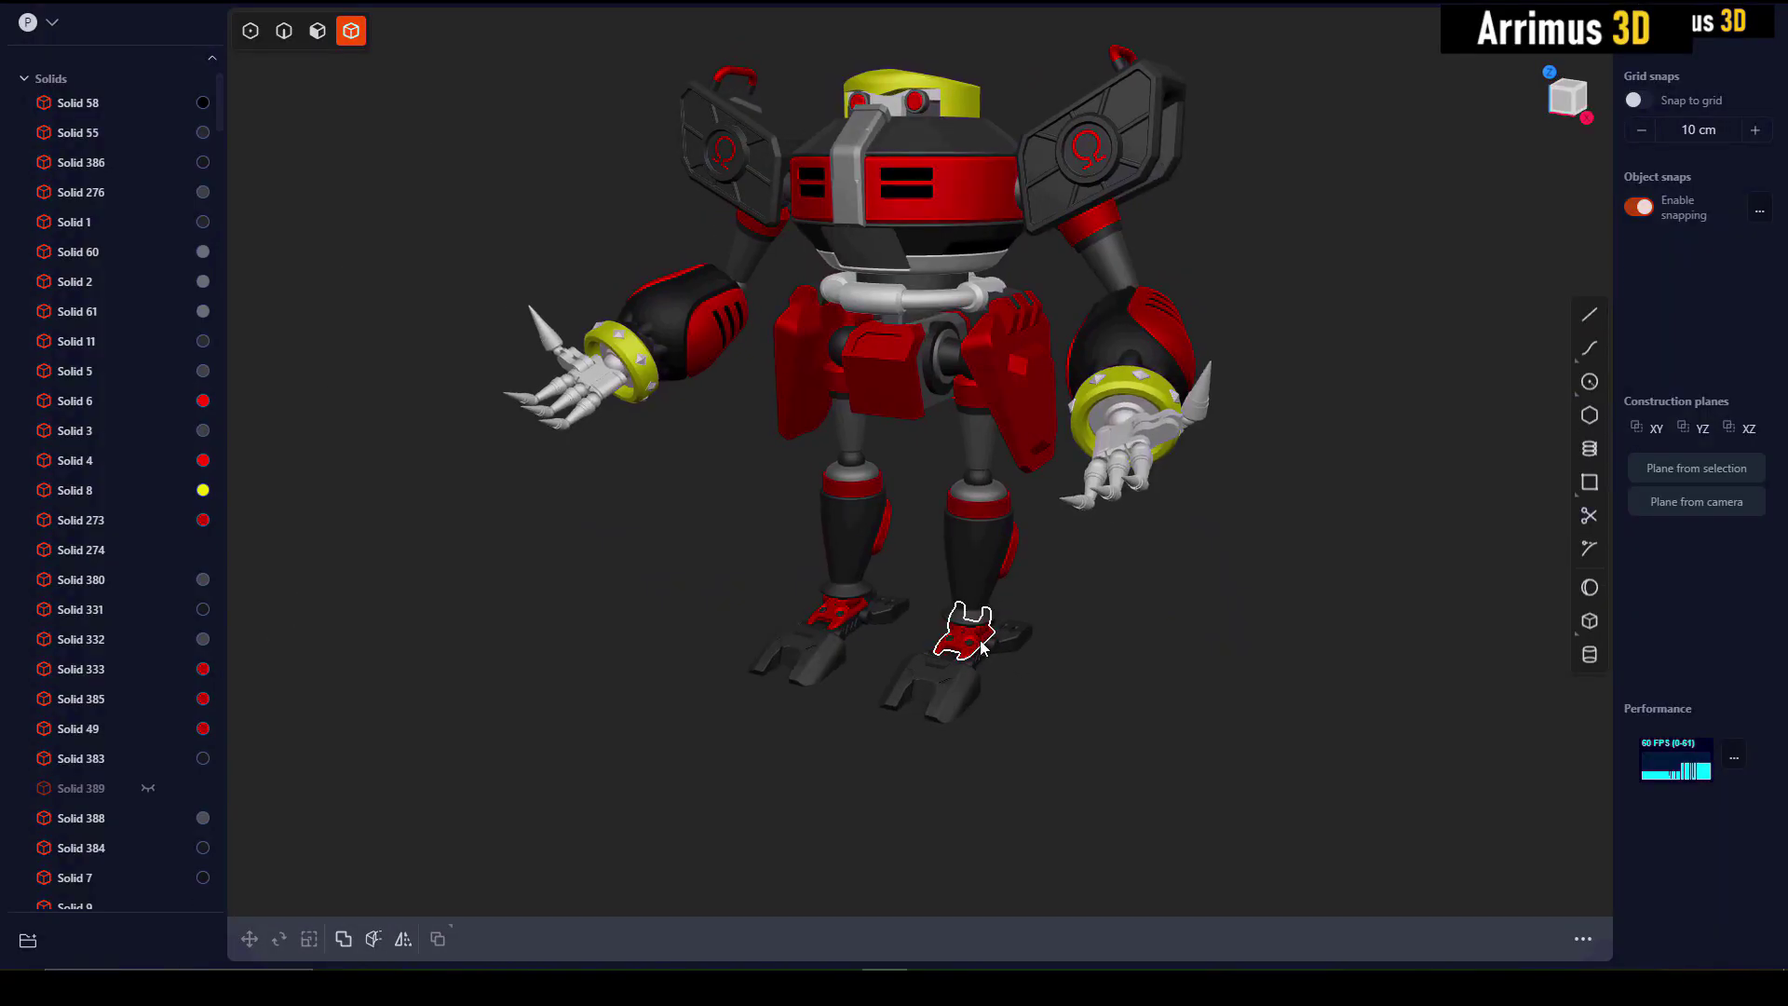
scroll(983, 647, "up", 5)
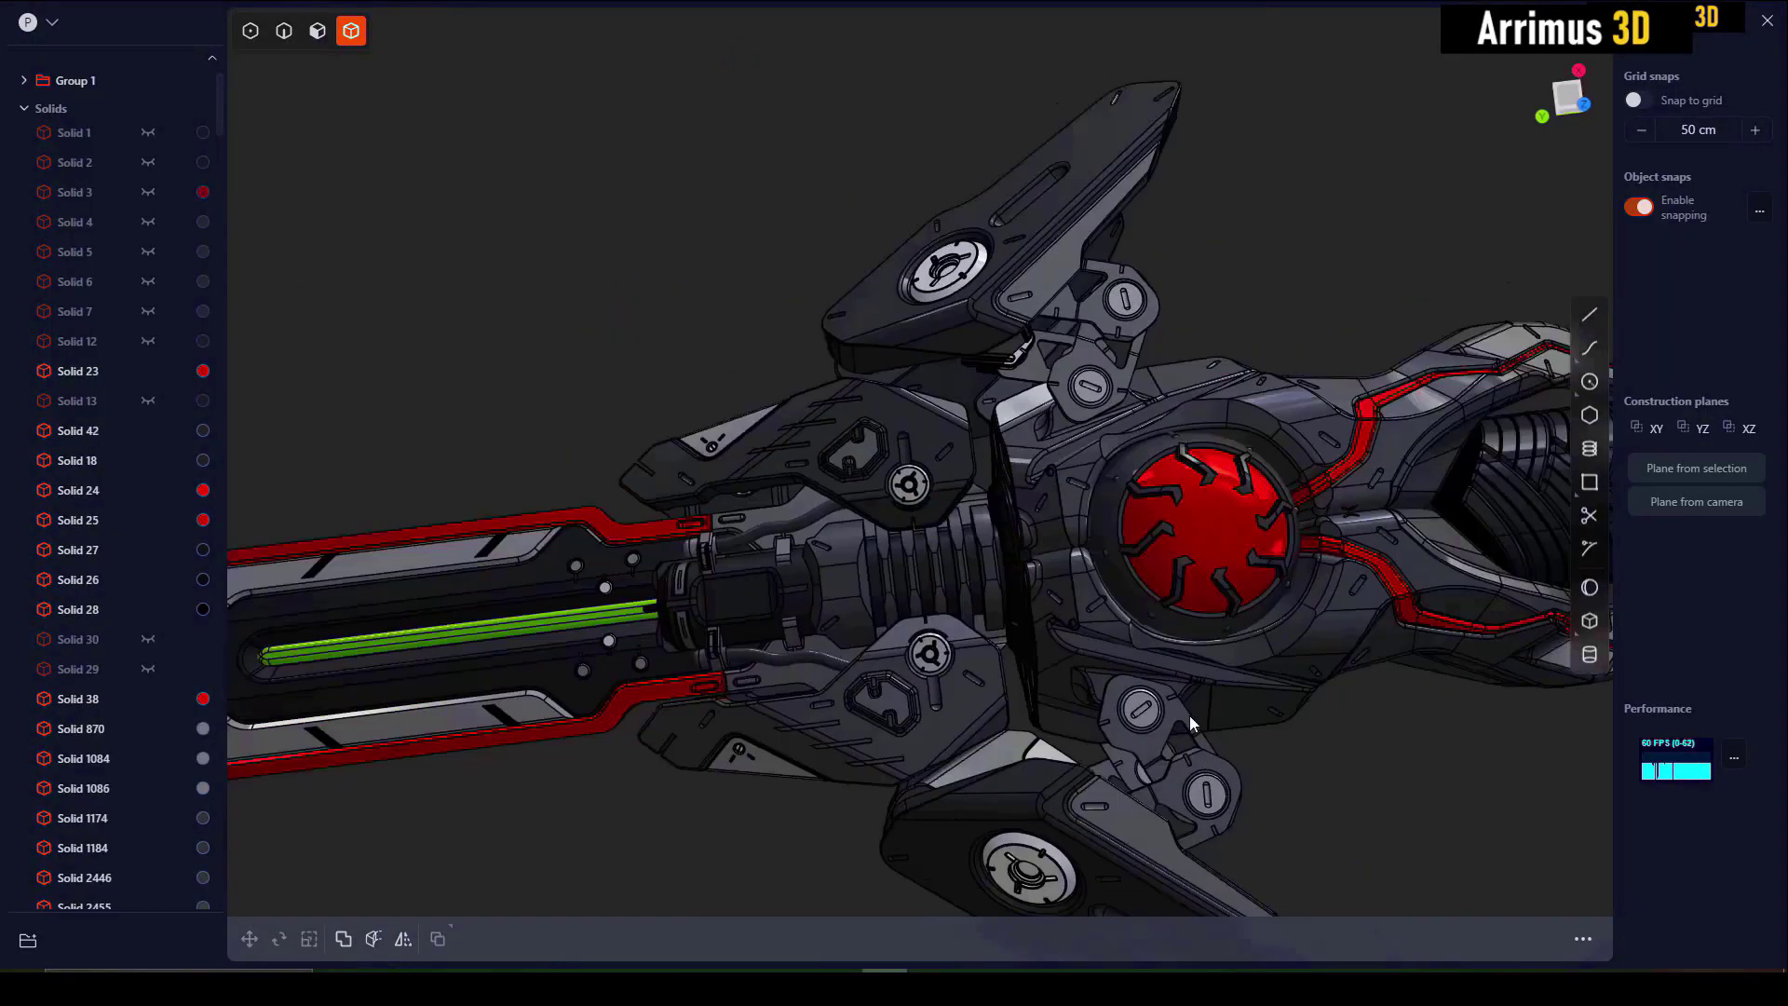
middle_click_drag(1188, 715, 920, 532)
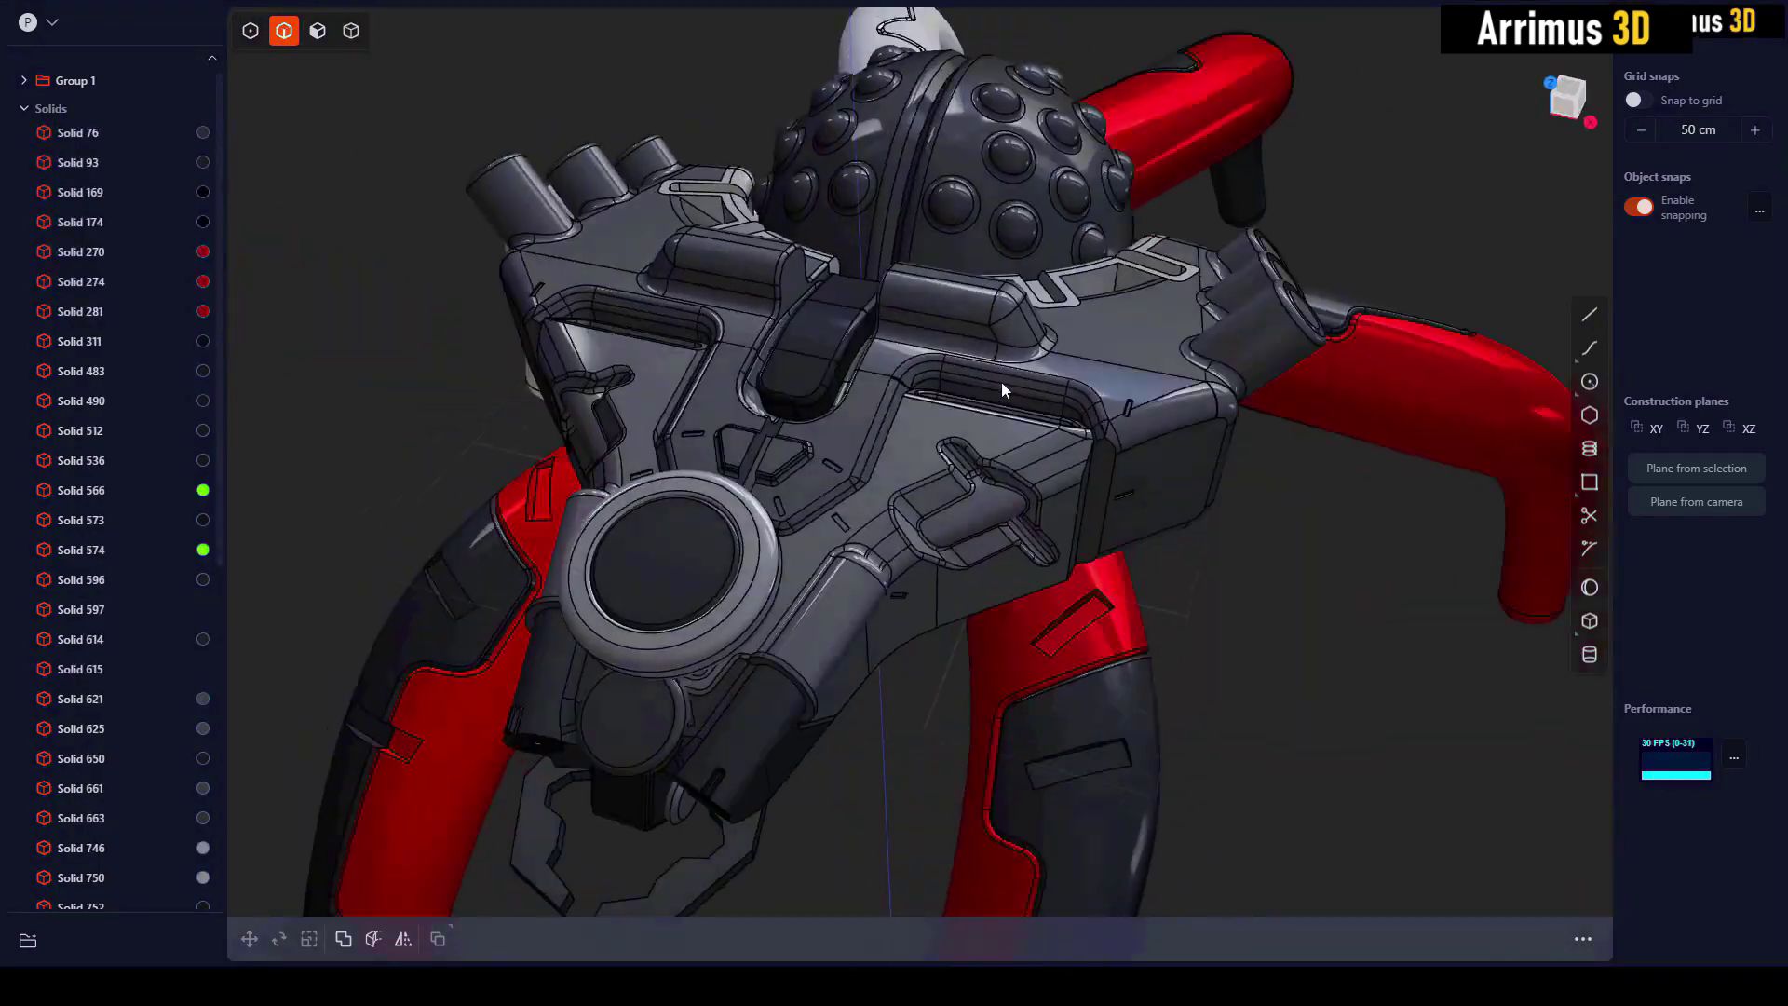
middle_click_drag(1002, 382, 1024, 353)
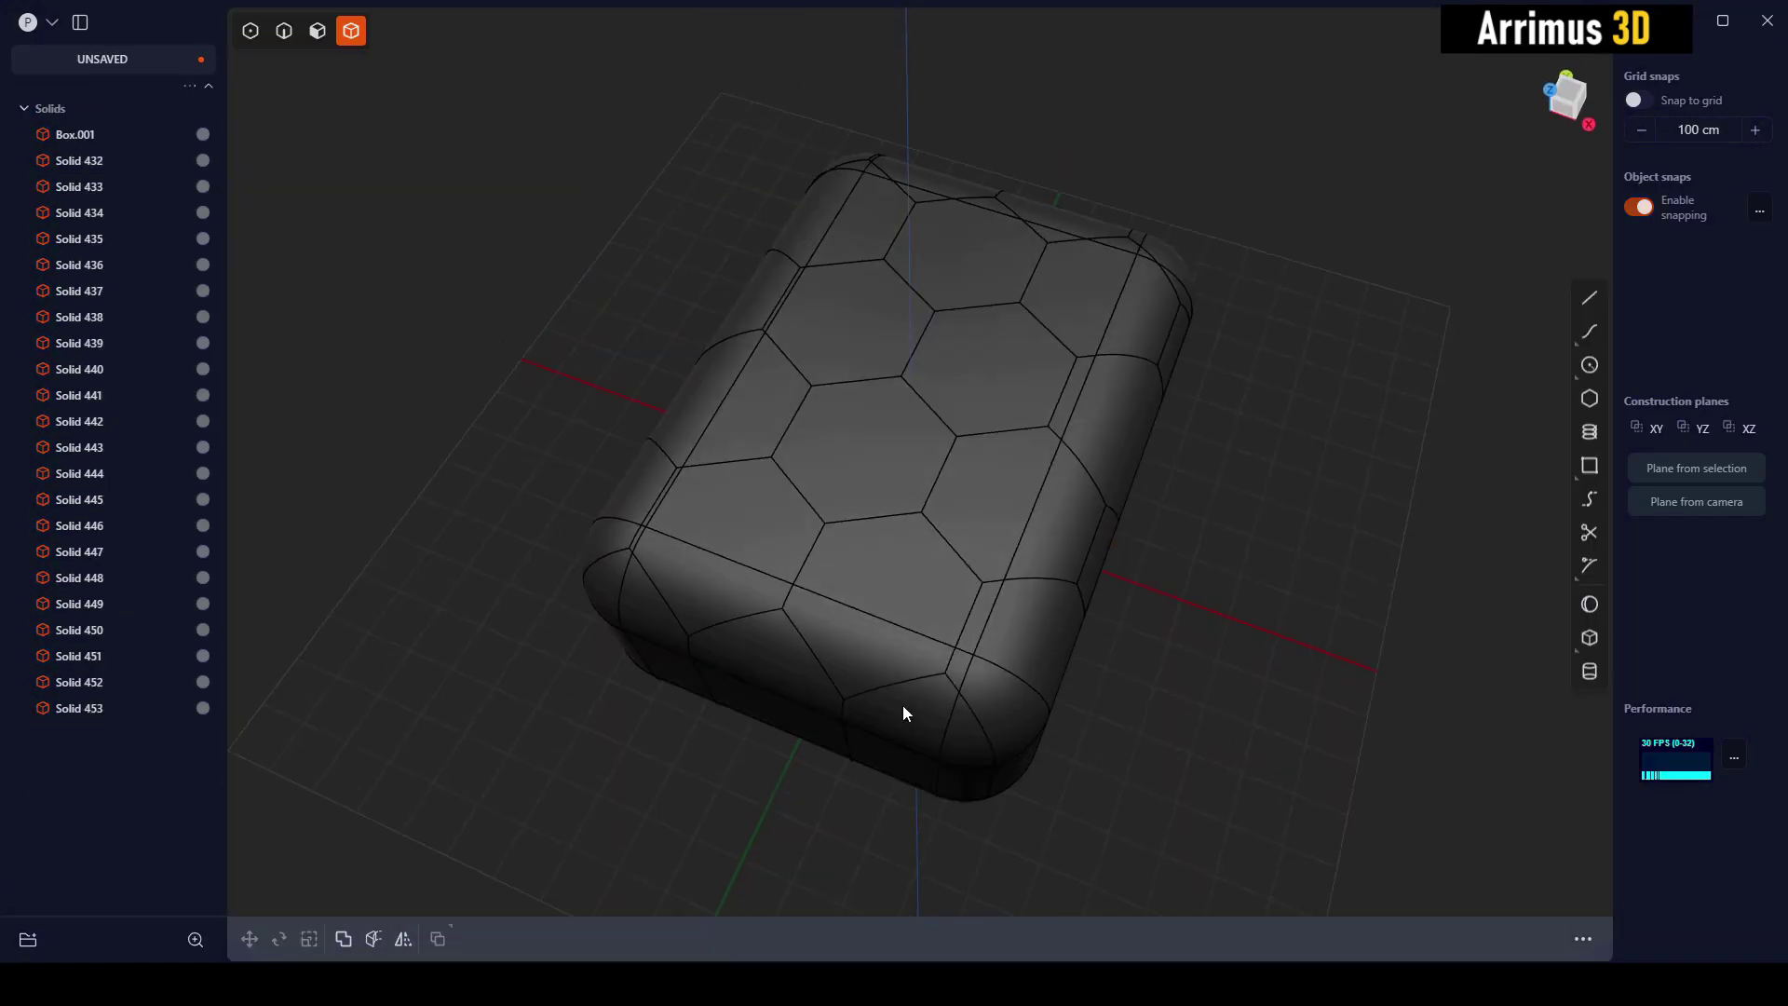
middle_click_drag(902, 706, 954, 618)
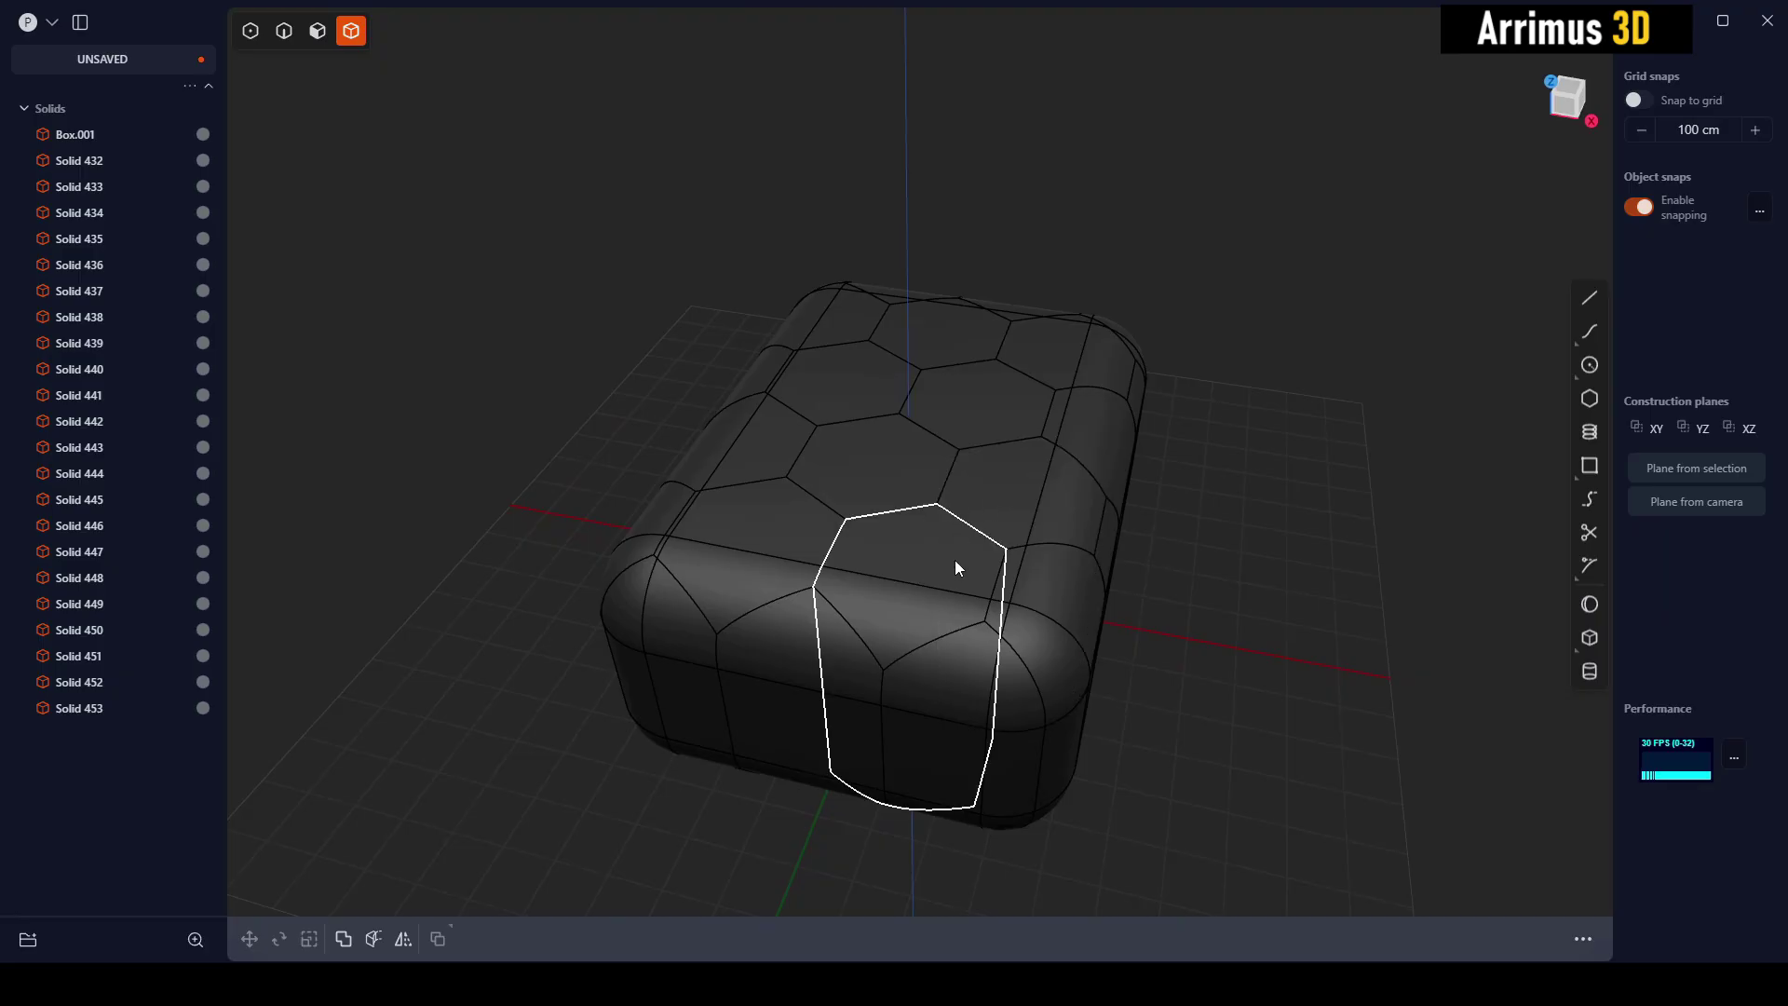
left_click(996, 637)
key("f")
mouse_move(998, 636)
middle_mouse_down()
mouse_move(965, 603)
mouse_move(1020, 637)
middle_mouse_up()
scroll(1021, 639, "down", 3)
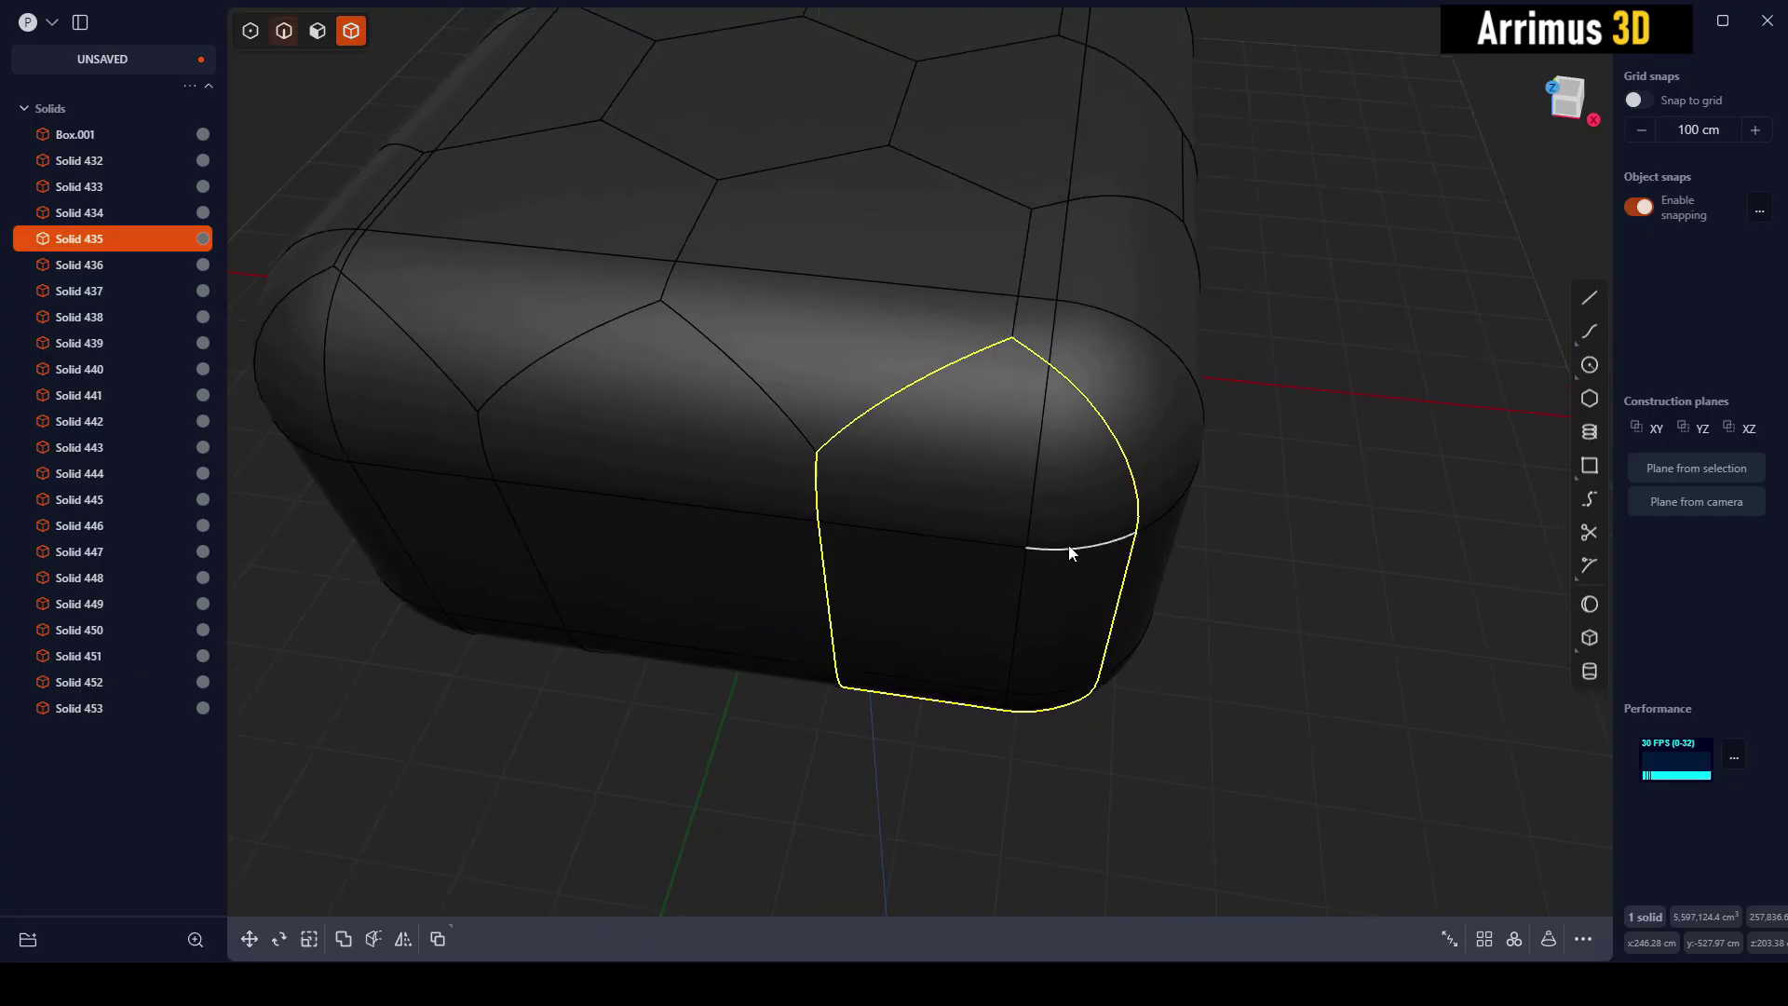
key("2")
middle_click_drag(1050, 550, 1030, 572)
scroll(975, 363, "down", 5)
left_click_drag(701, 199, 1291, 805)
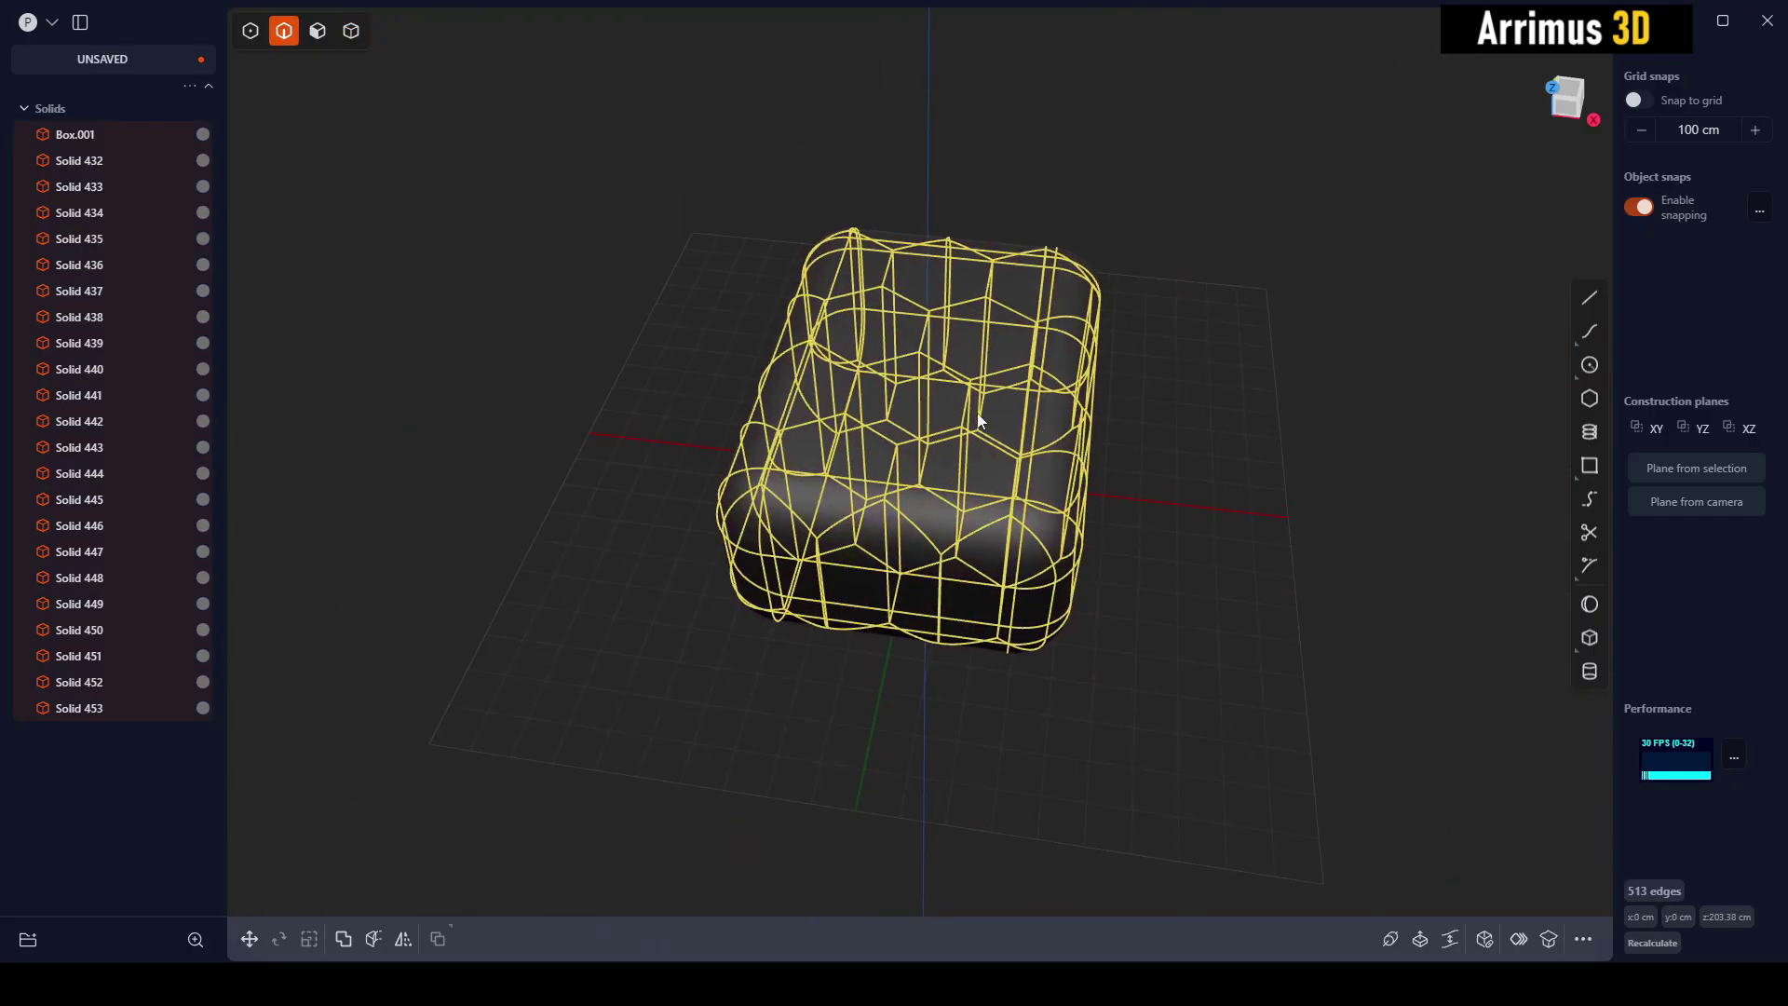
left_click(1251, 507)
scroll(1062, 517, "up", 3)
key("4")
scroll(986, 539, "up", 2)
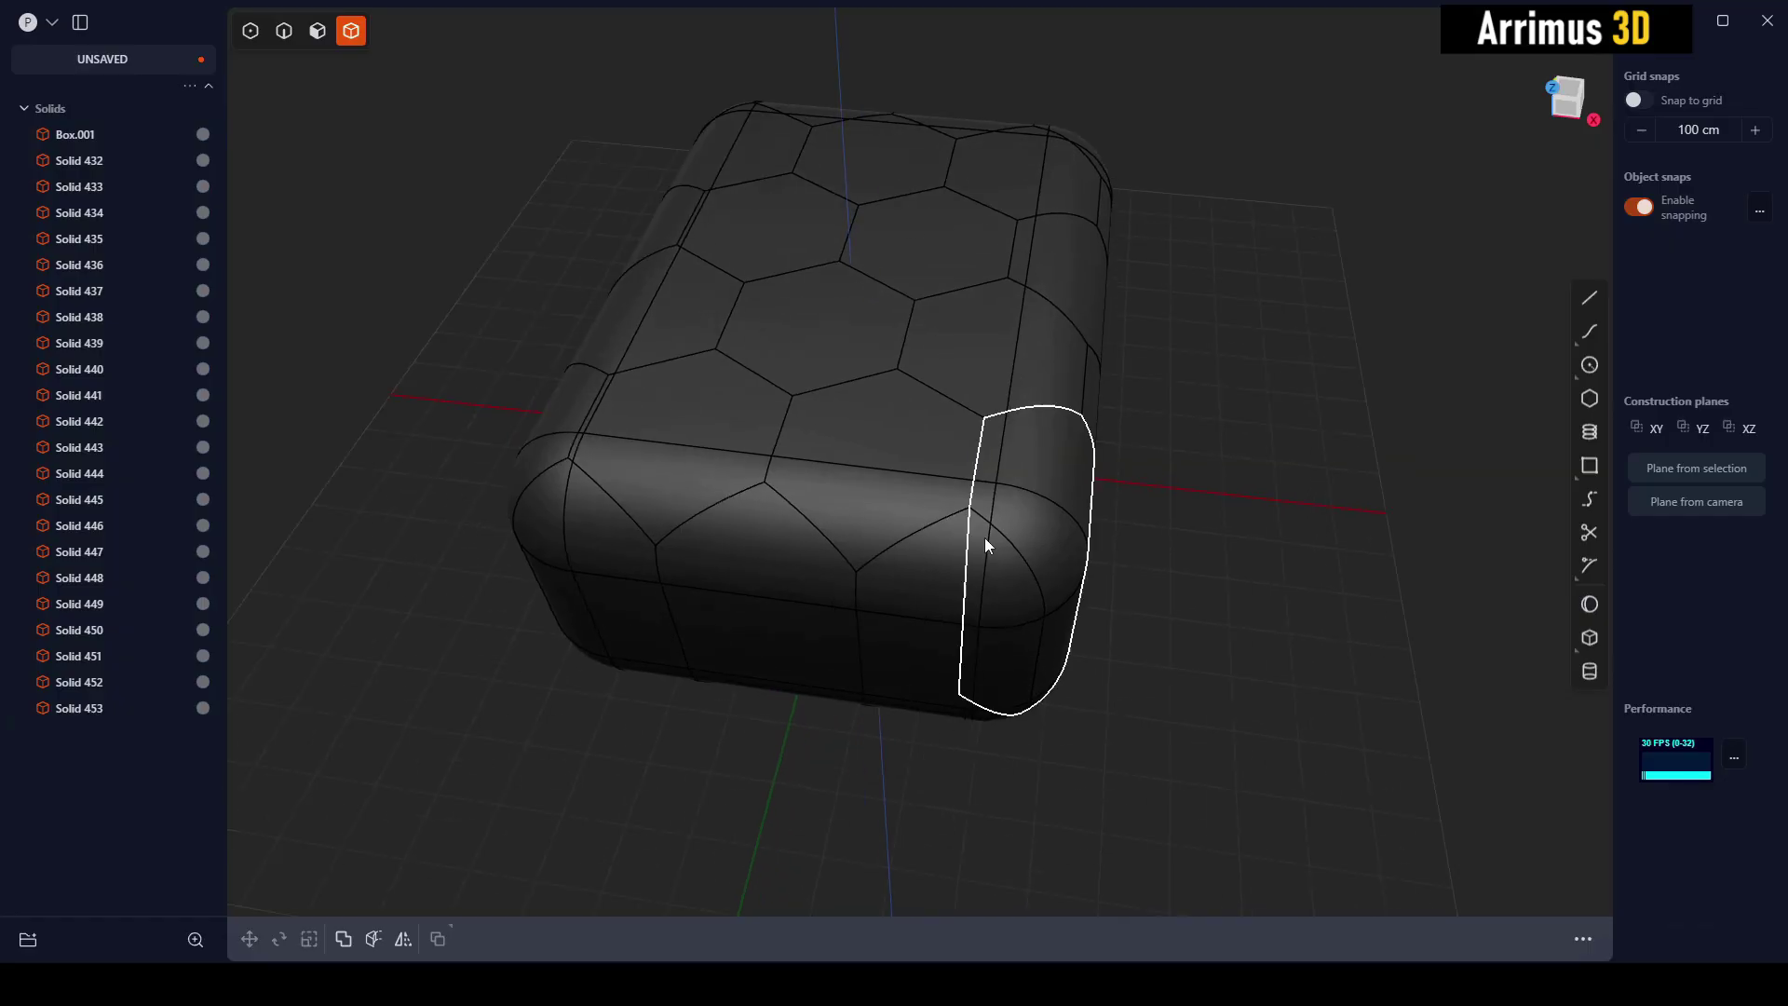
Isolate the pentagonal solid at the front corner of the rounded box
scroll(976, 602, "up", 3)
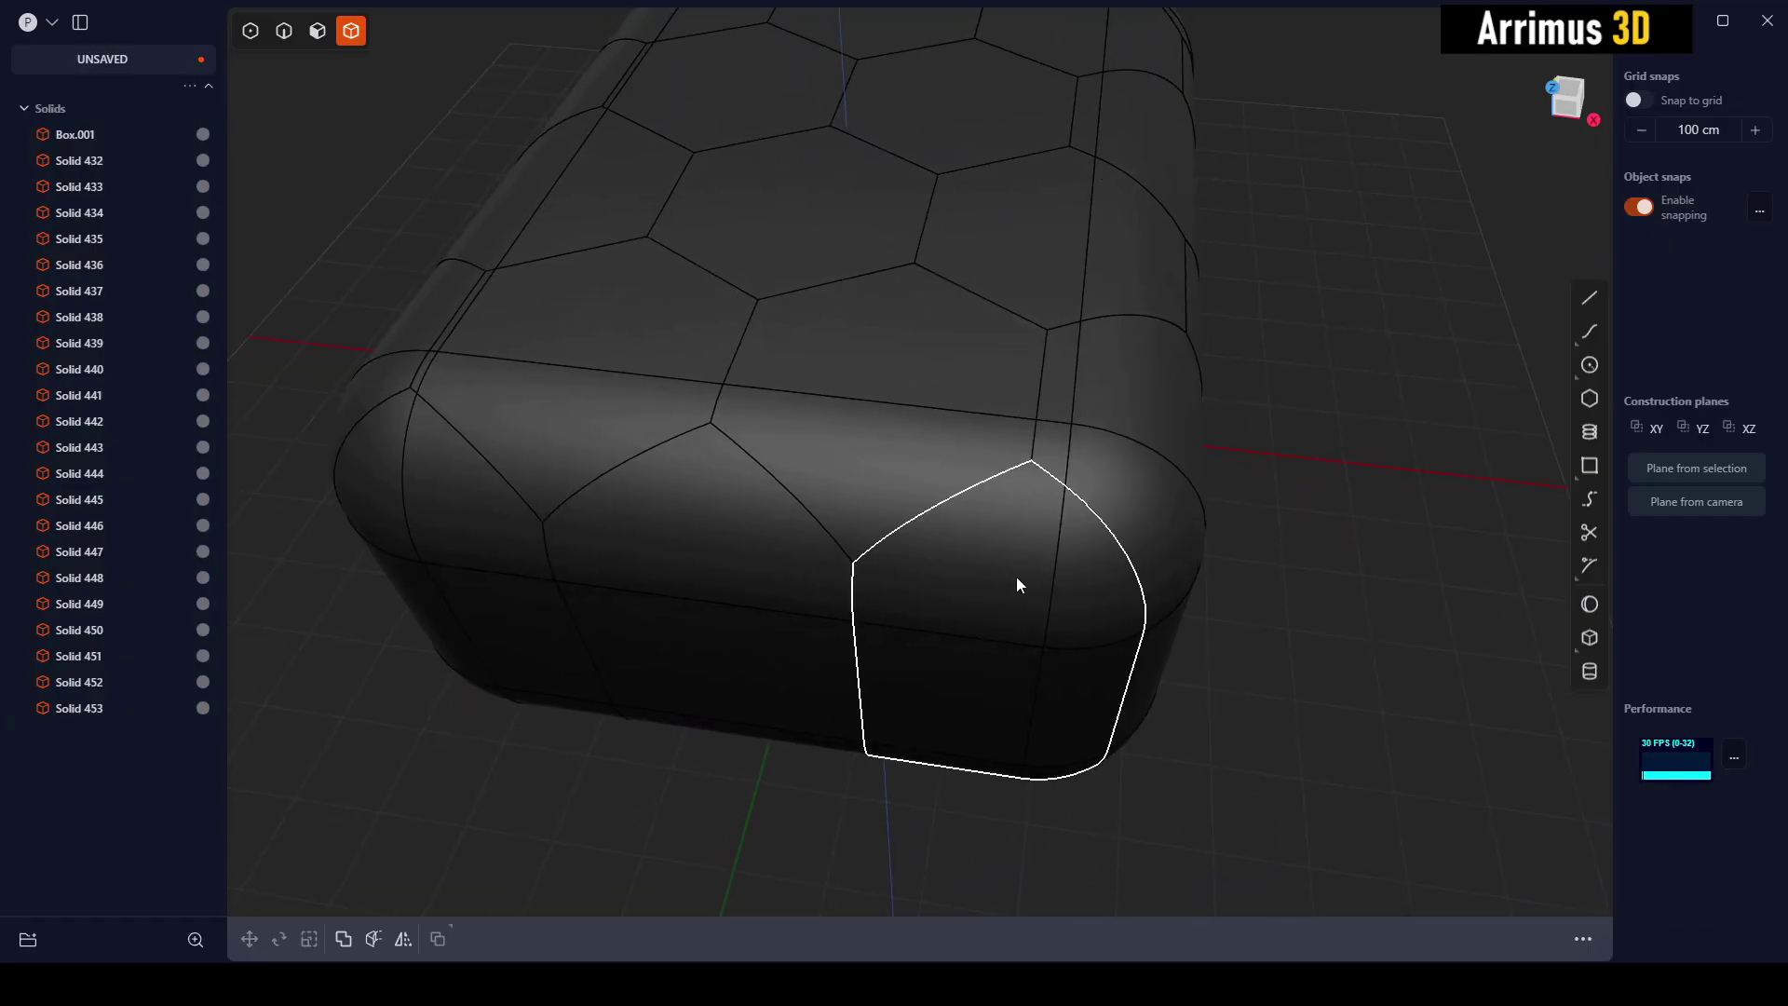
left_click(1018, 582)
key("slash")
middle_click_drag(1268, 656, 1086, 610, "shift")
left_click(1233, 567)
Try to fillet every edge of the isolated corner solid by about 1.9 cm
key("2")
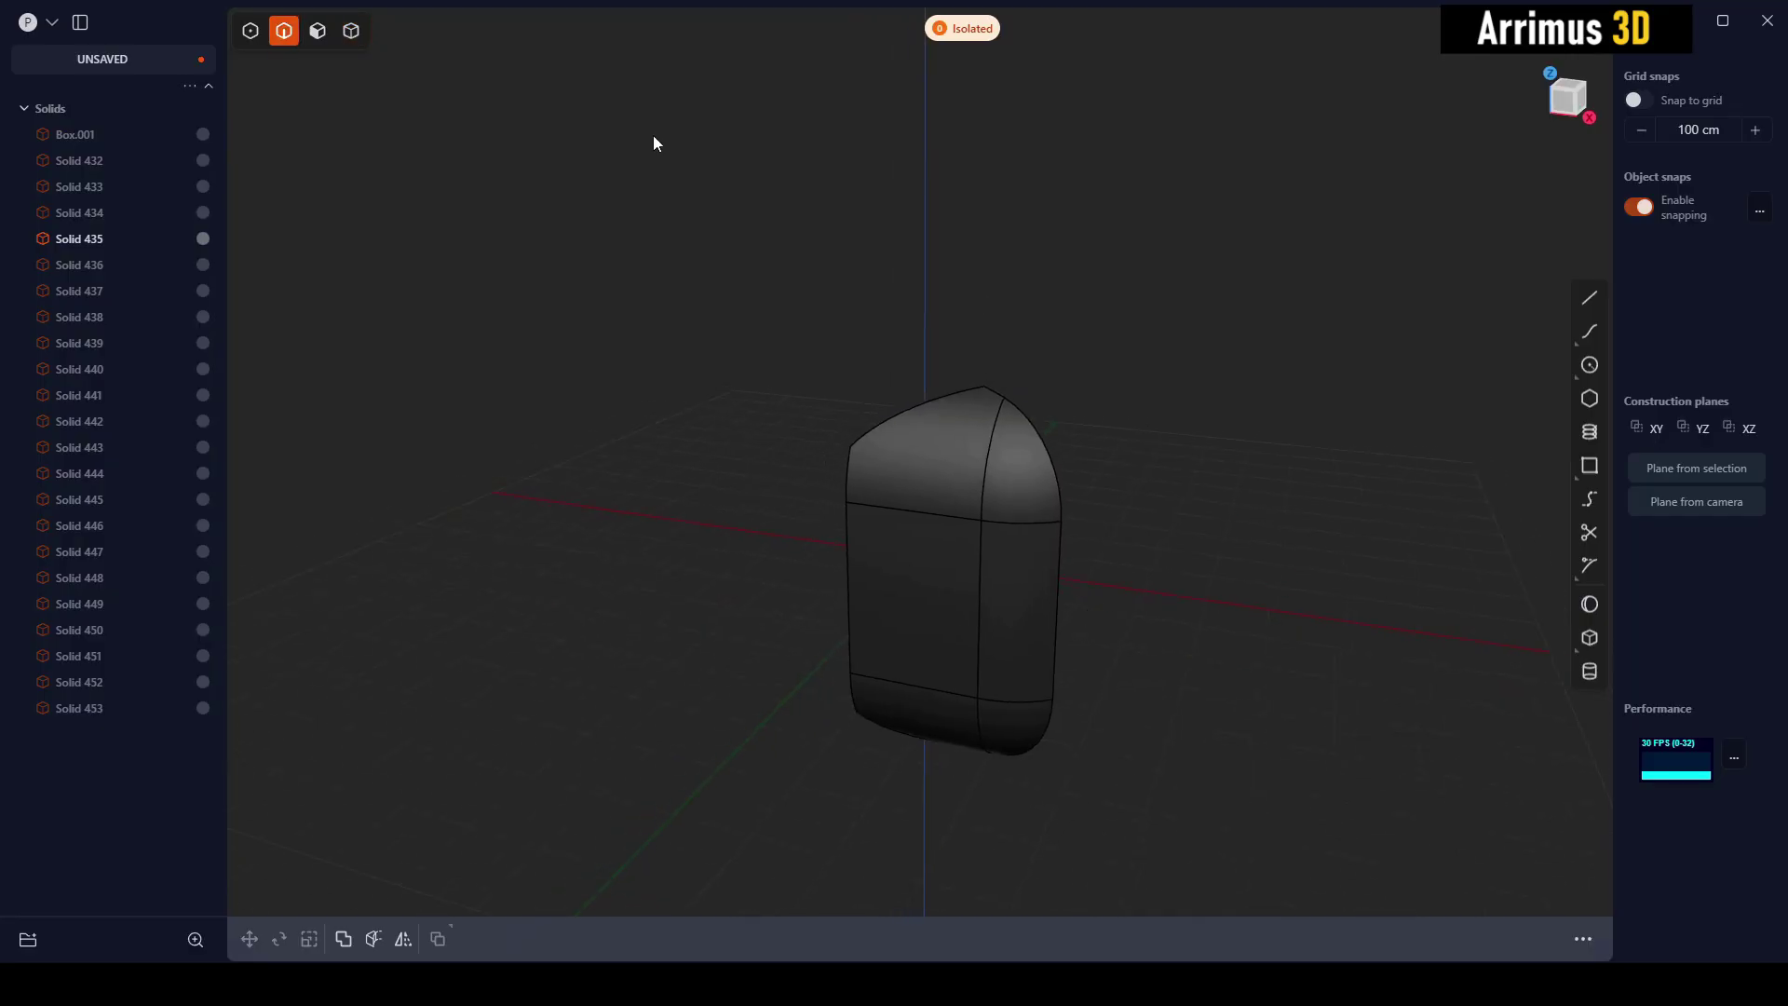
middle_click_drag(814, 404, 740, 344)
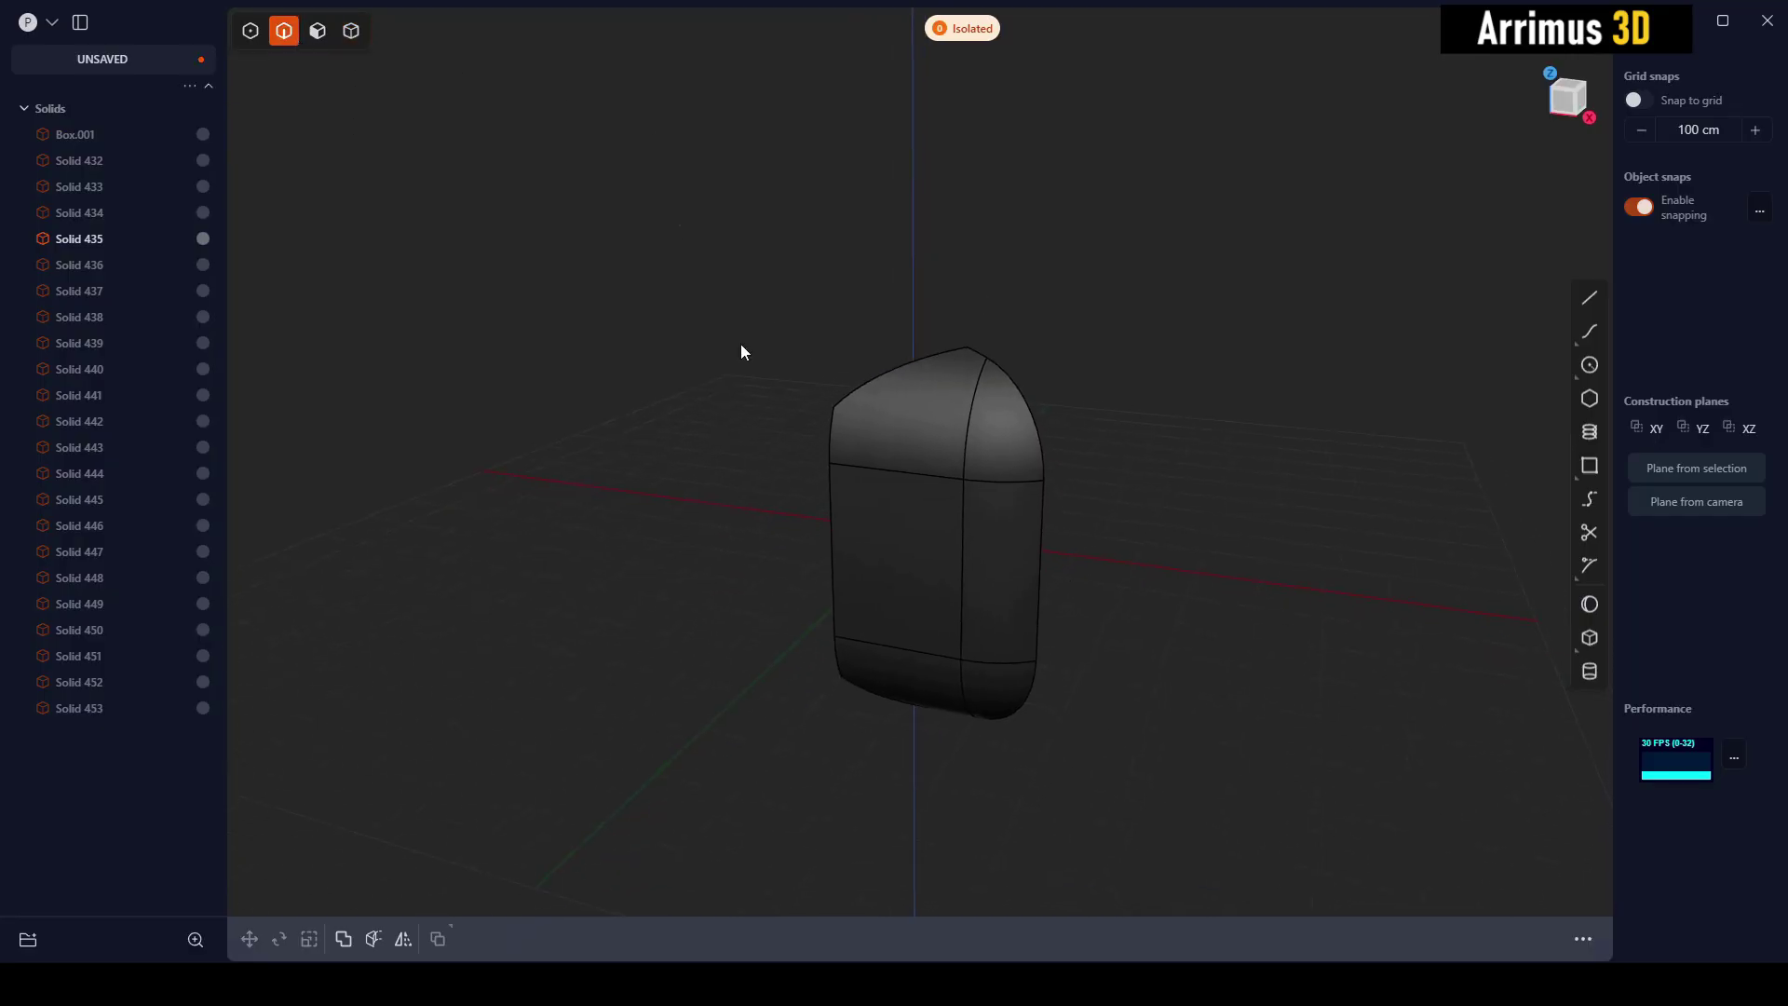
left_click_drag(679, 224, 1198, 796)
middle_click_drag(1036, 368, 1024, 417)
scroll(1029, 397, "up", 2)
key("d")
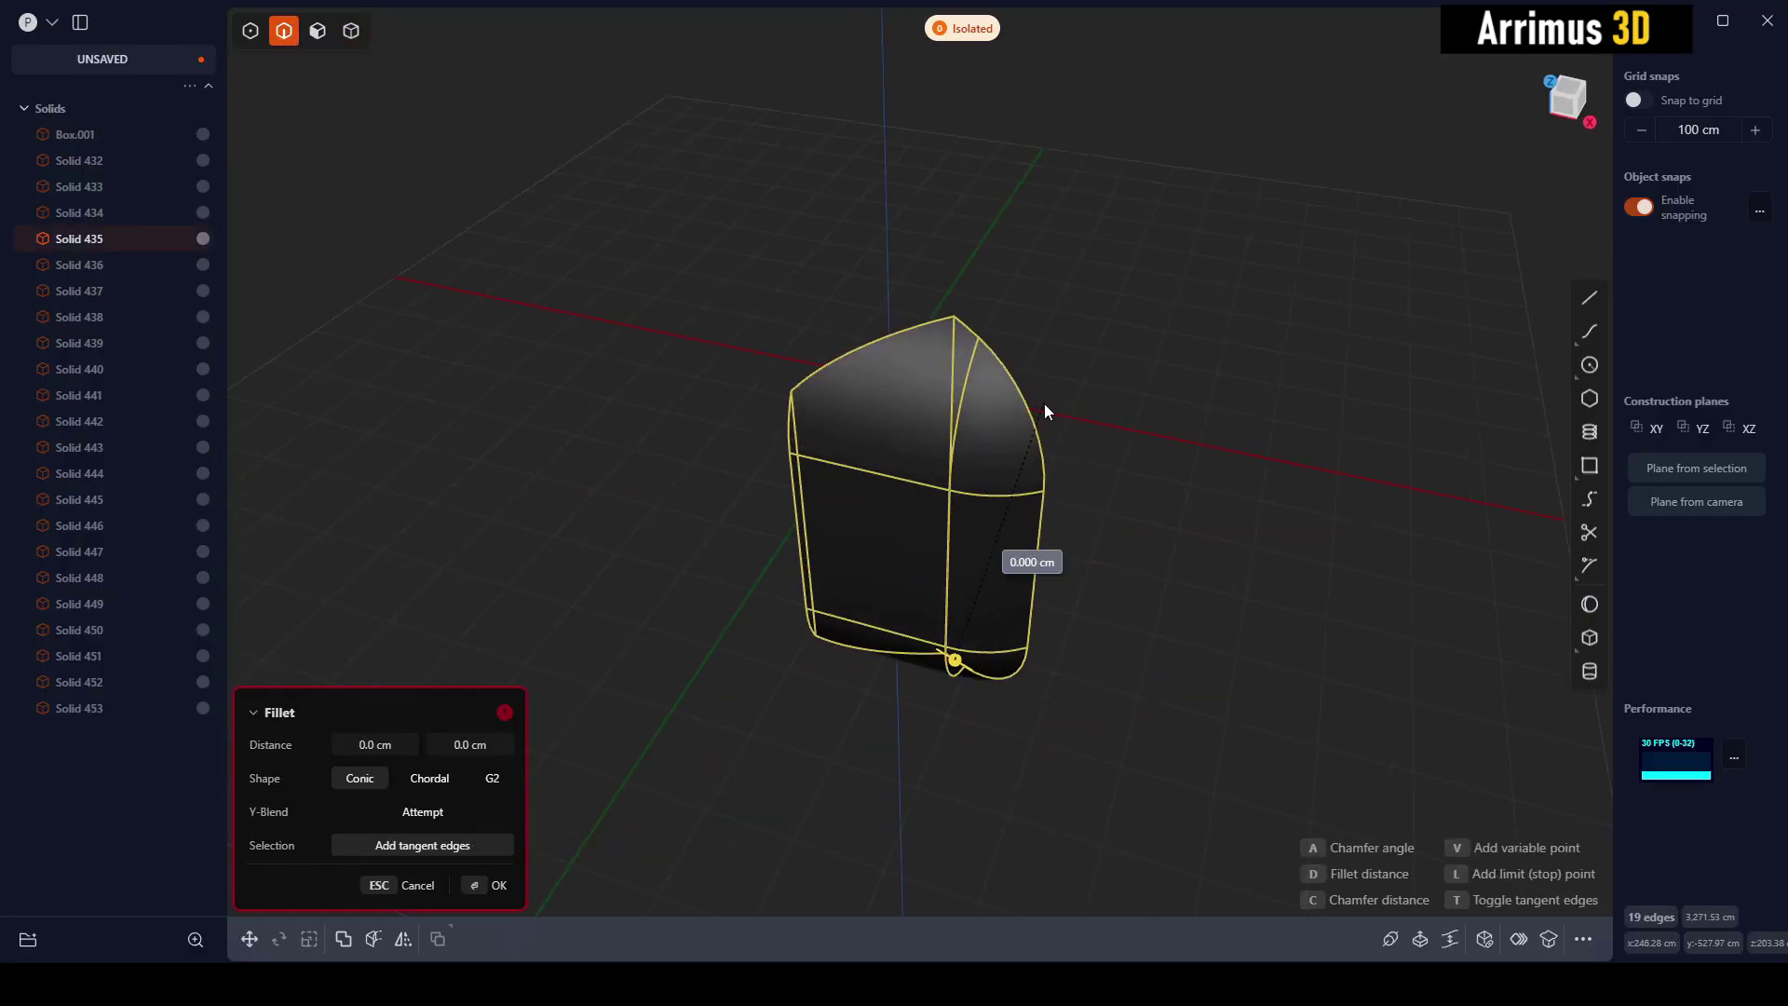
left_click(1032, 394)
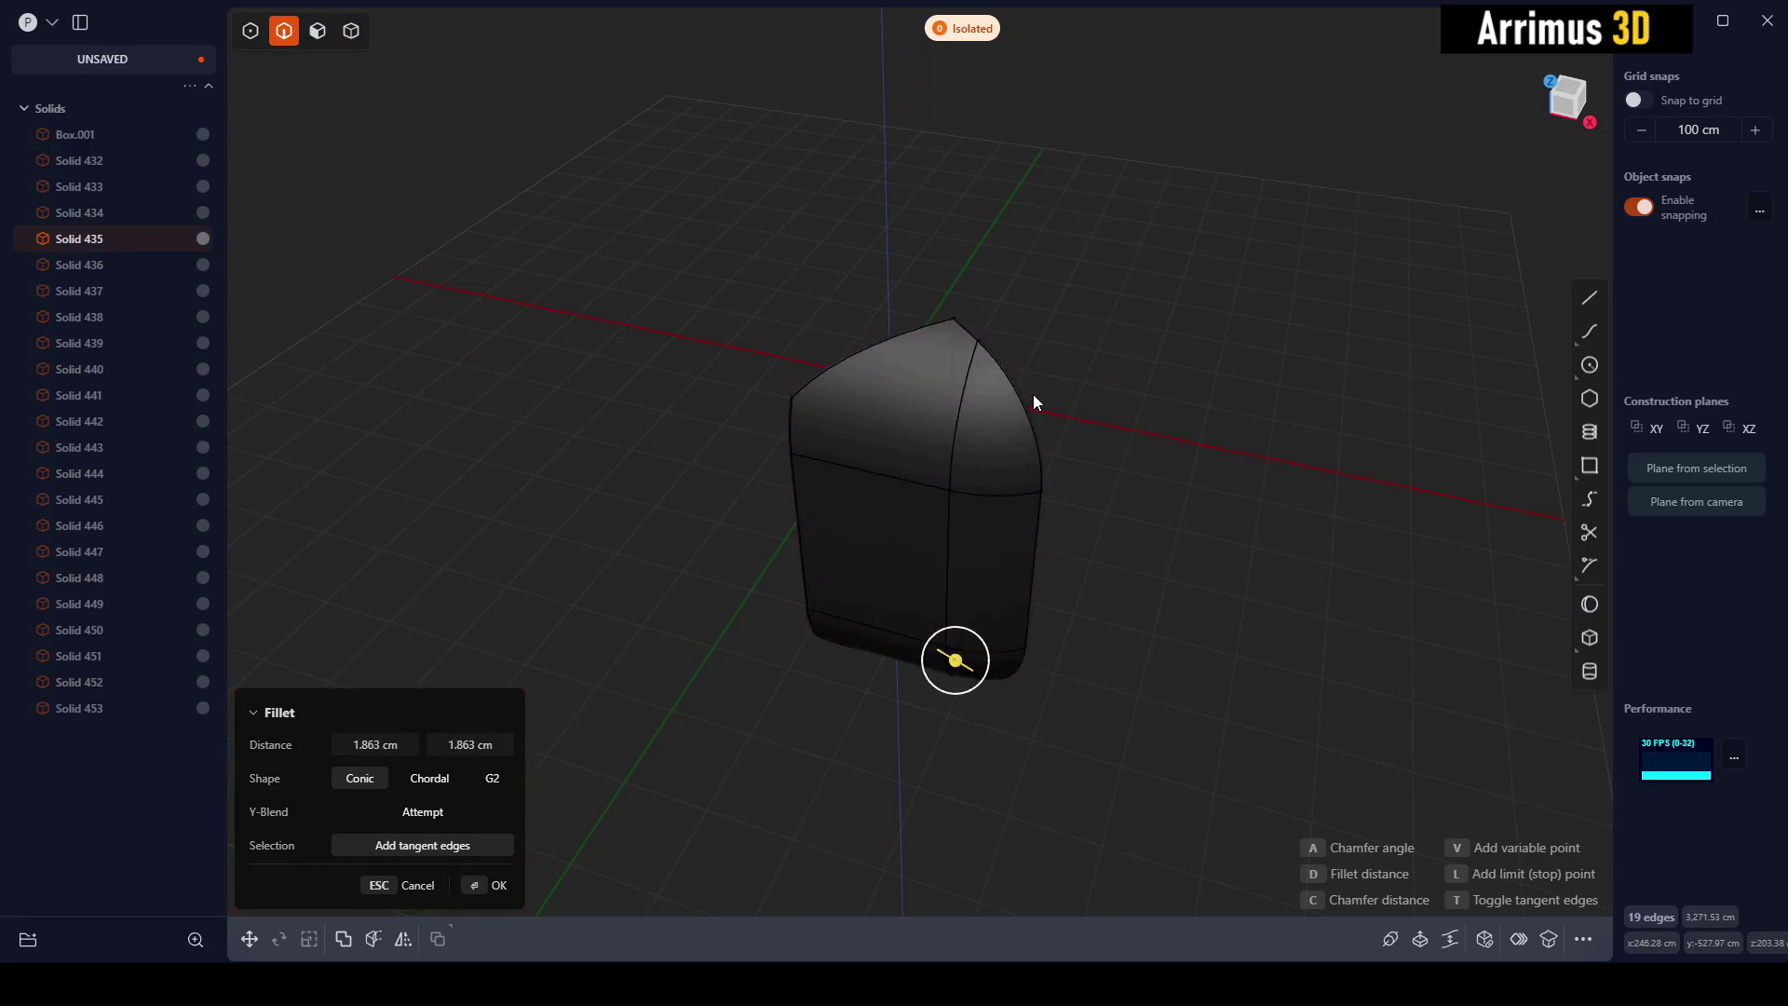
scroll(1029, 394, "up", 2)
mouse_move(989, 389)
middle_mouse_down()
mouse_move(982, 450)
mouse_move(1052, 442)
mouse_move(1000, 311)
mouse_move(1004, 391)
middle_mouse_up()
key("Return")
Try to fillet only the curved outer edge of the corner solid
middle_click_drag(1221, 388, 1080, 406)
left_click(1081, 406)
key("b")
key("Escape")
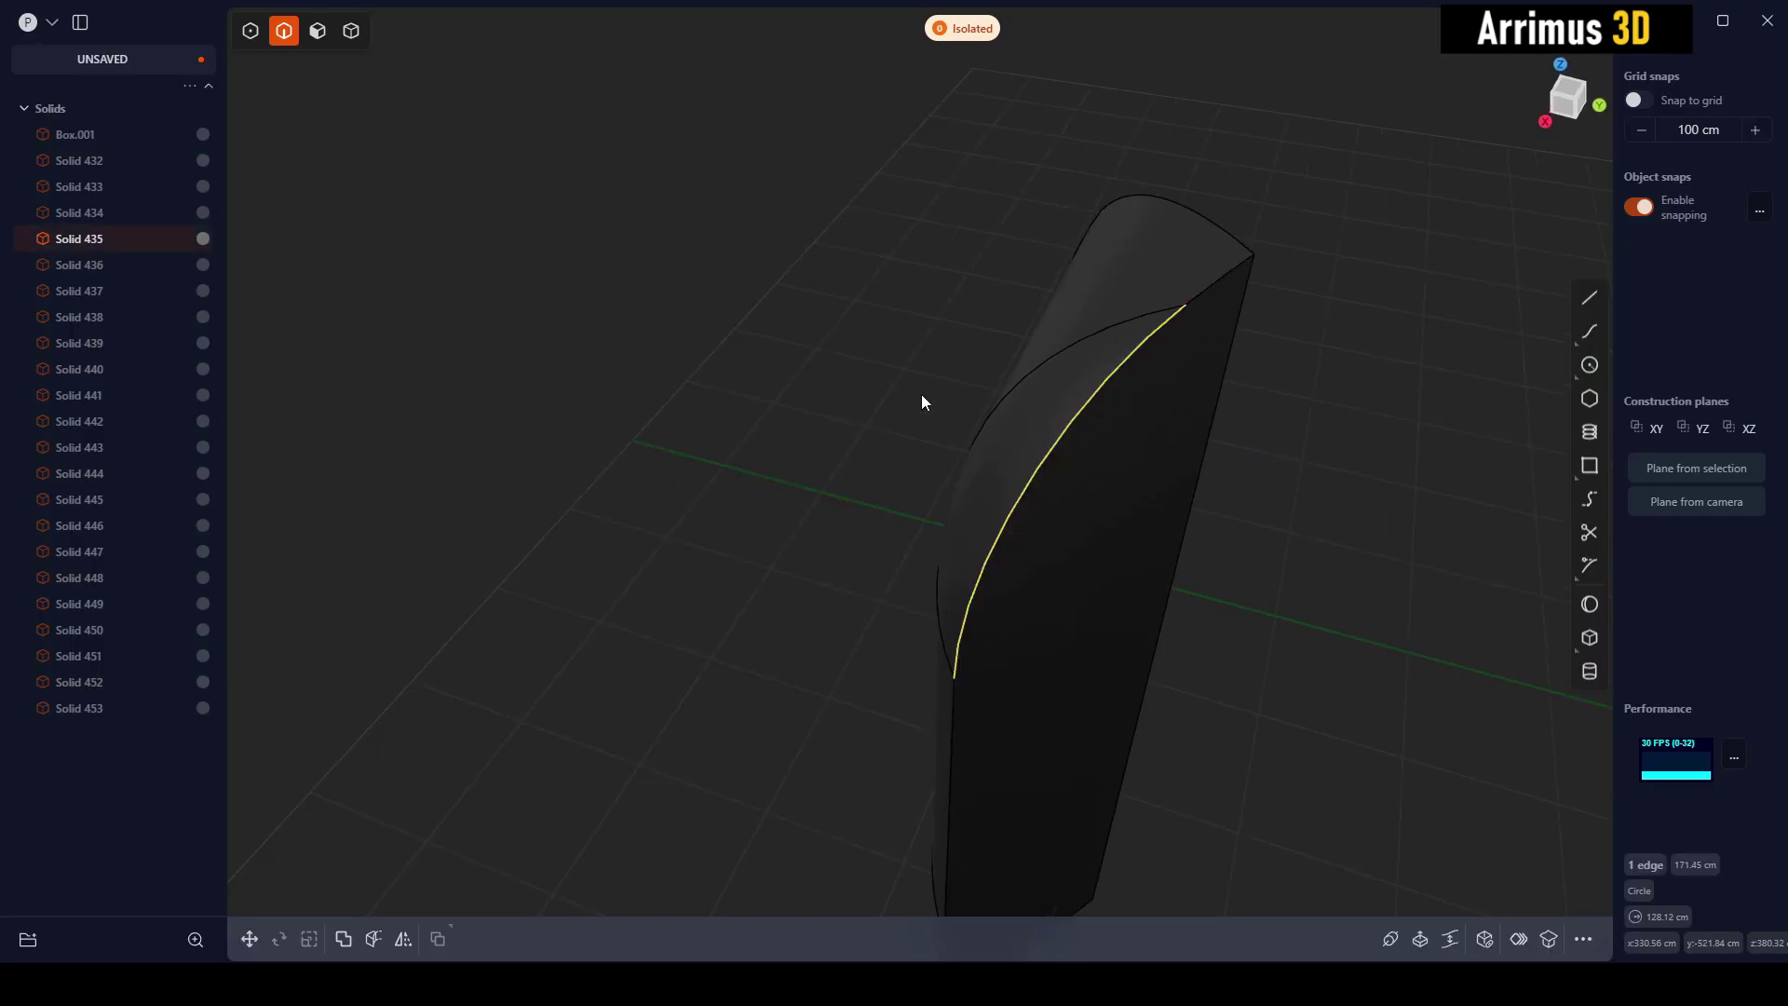
Try to fillet the curved seam edge between the two rounded upper faces of the corner solid
middle_click_drag(921, 398, 1080, 395)
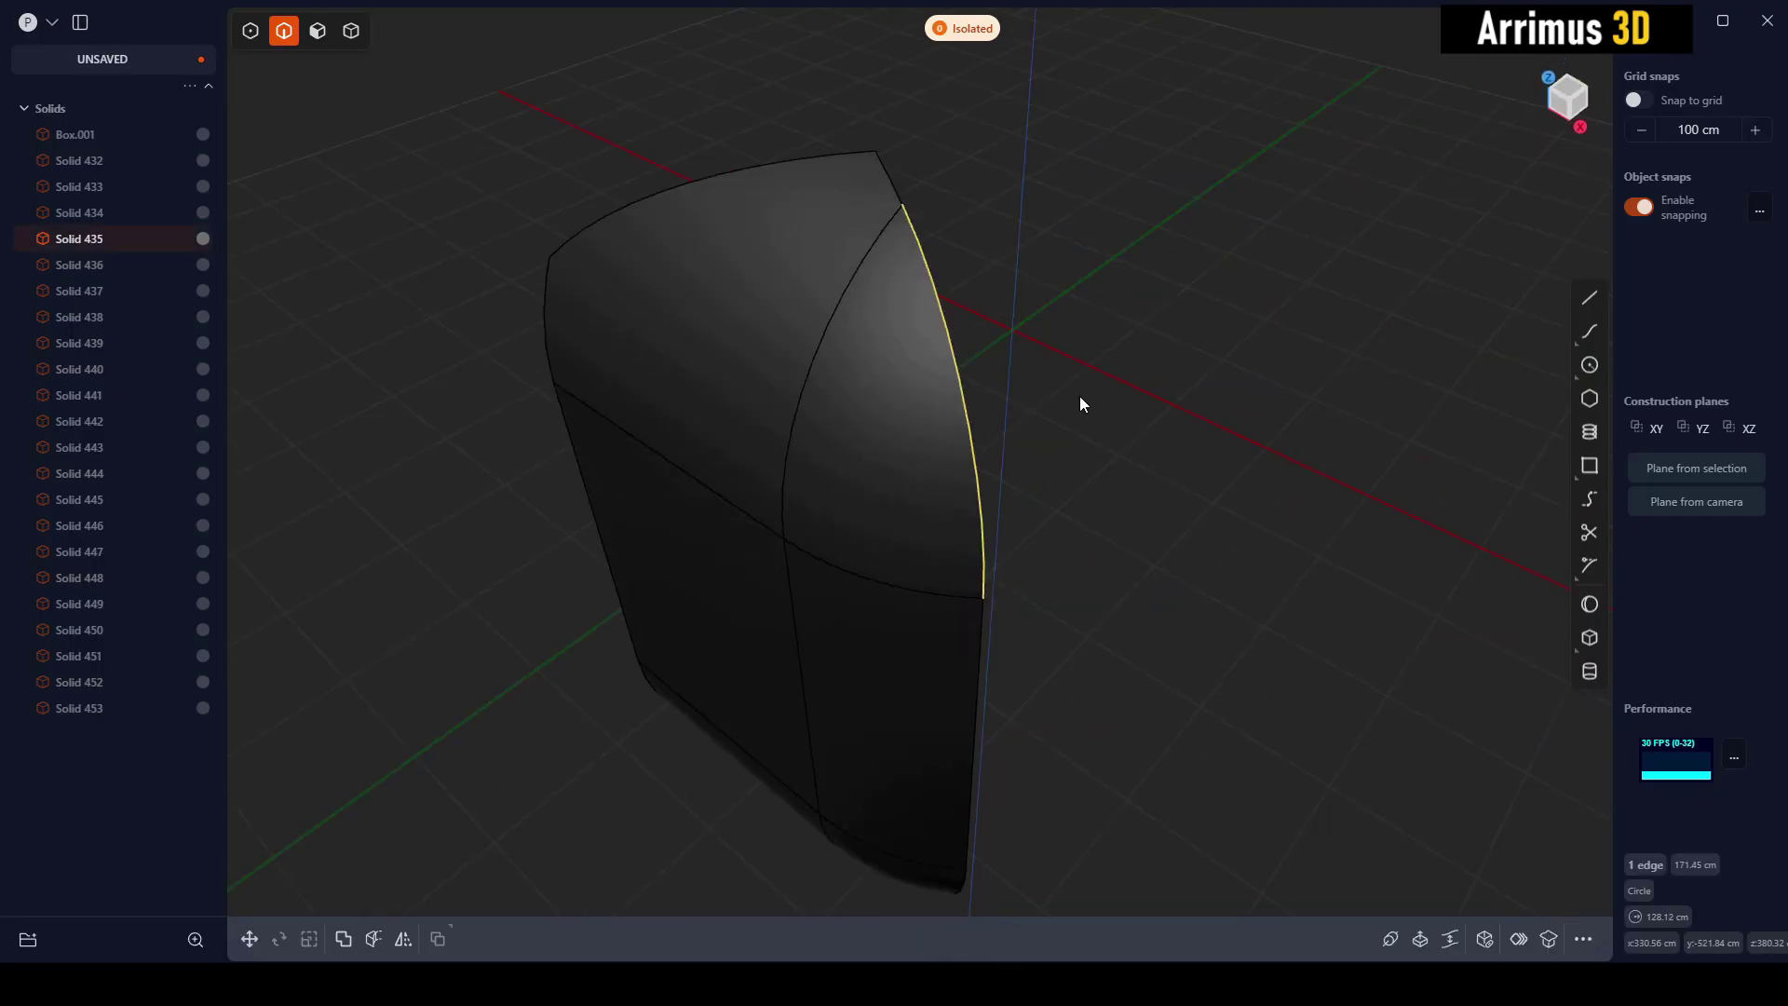
left_click(822, 358)
middle_click_drag(818, 351, 907, 483)
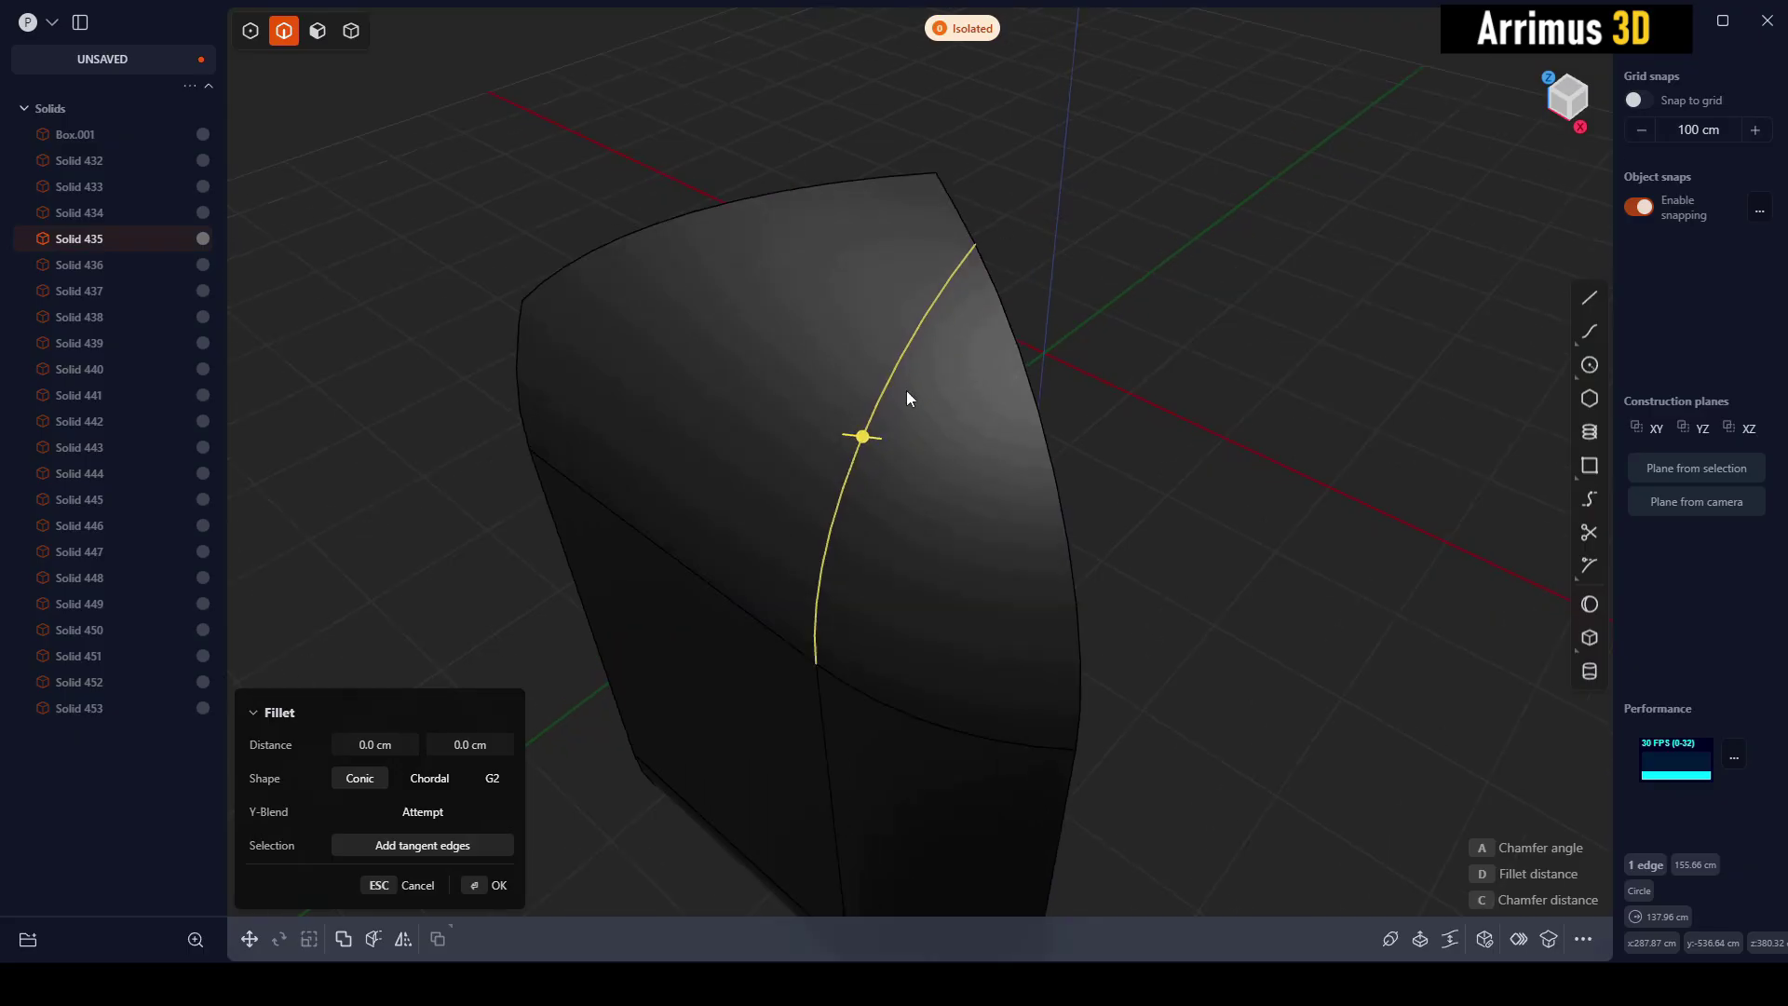
middle_click_drag(914, 374, 955, 228)
key("Escape")
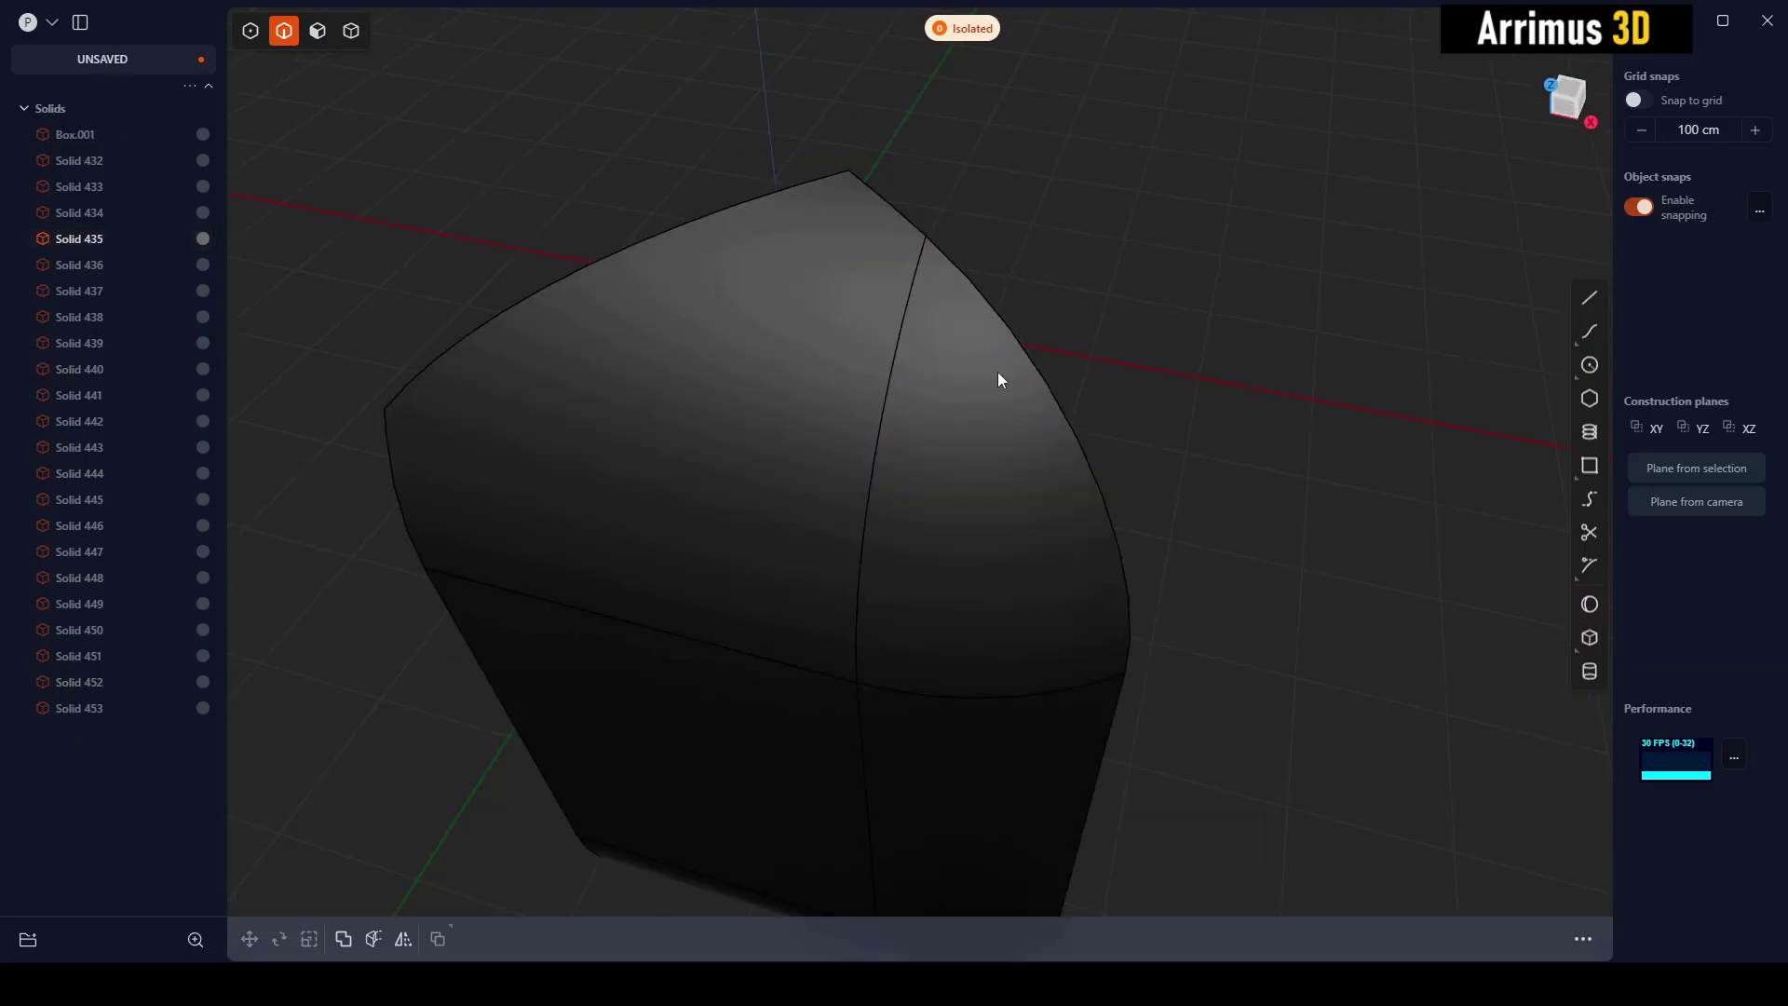
left_click(890, 368)
key("b")
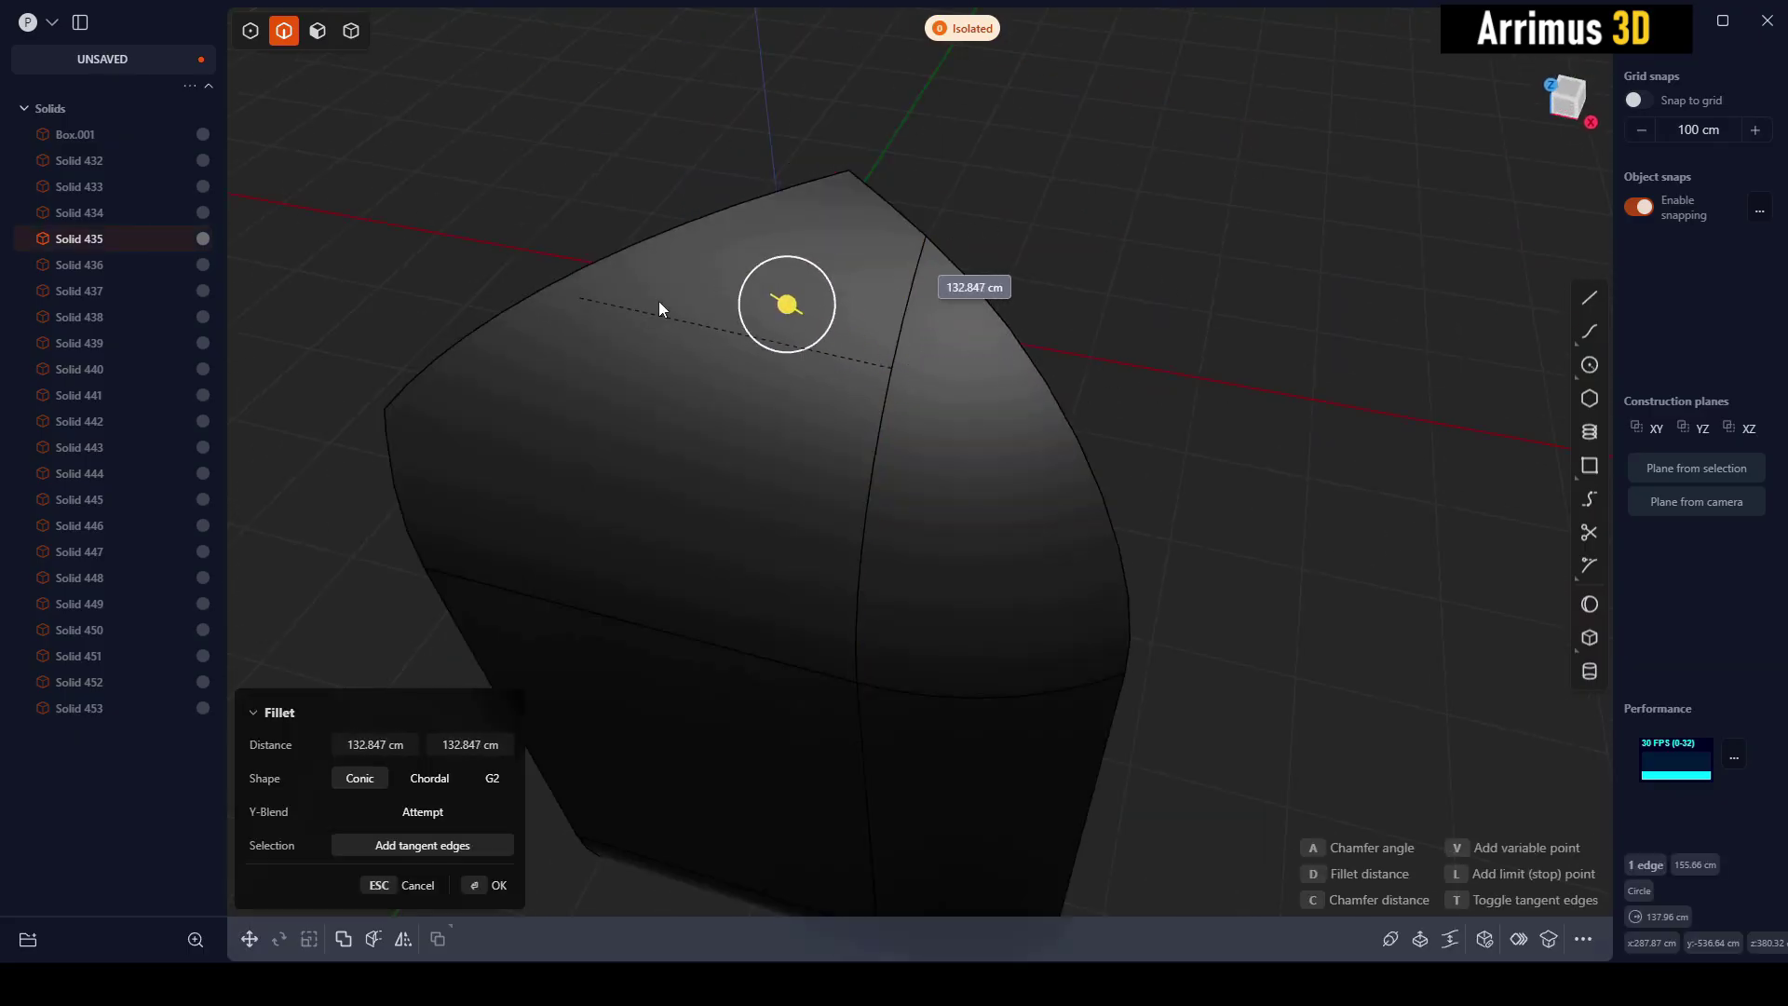
key("Escape")
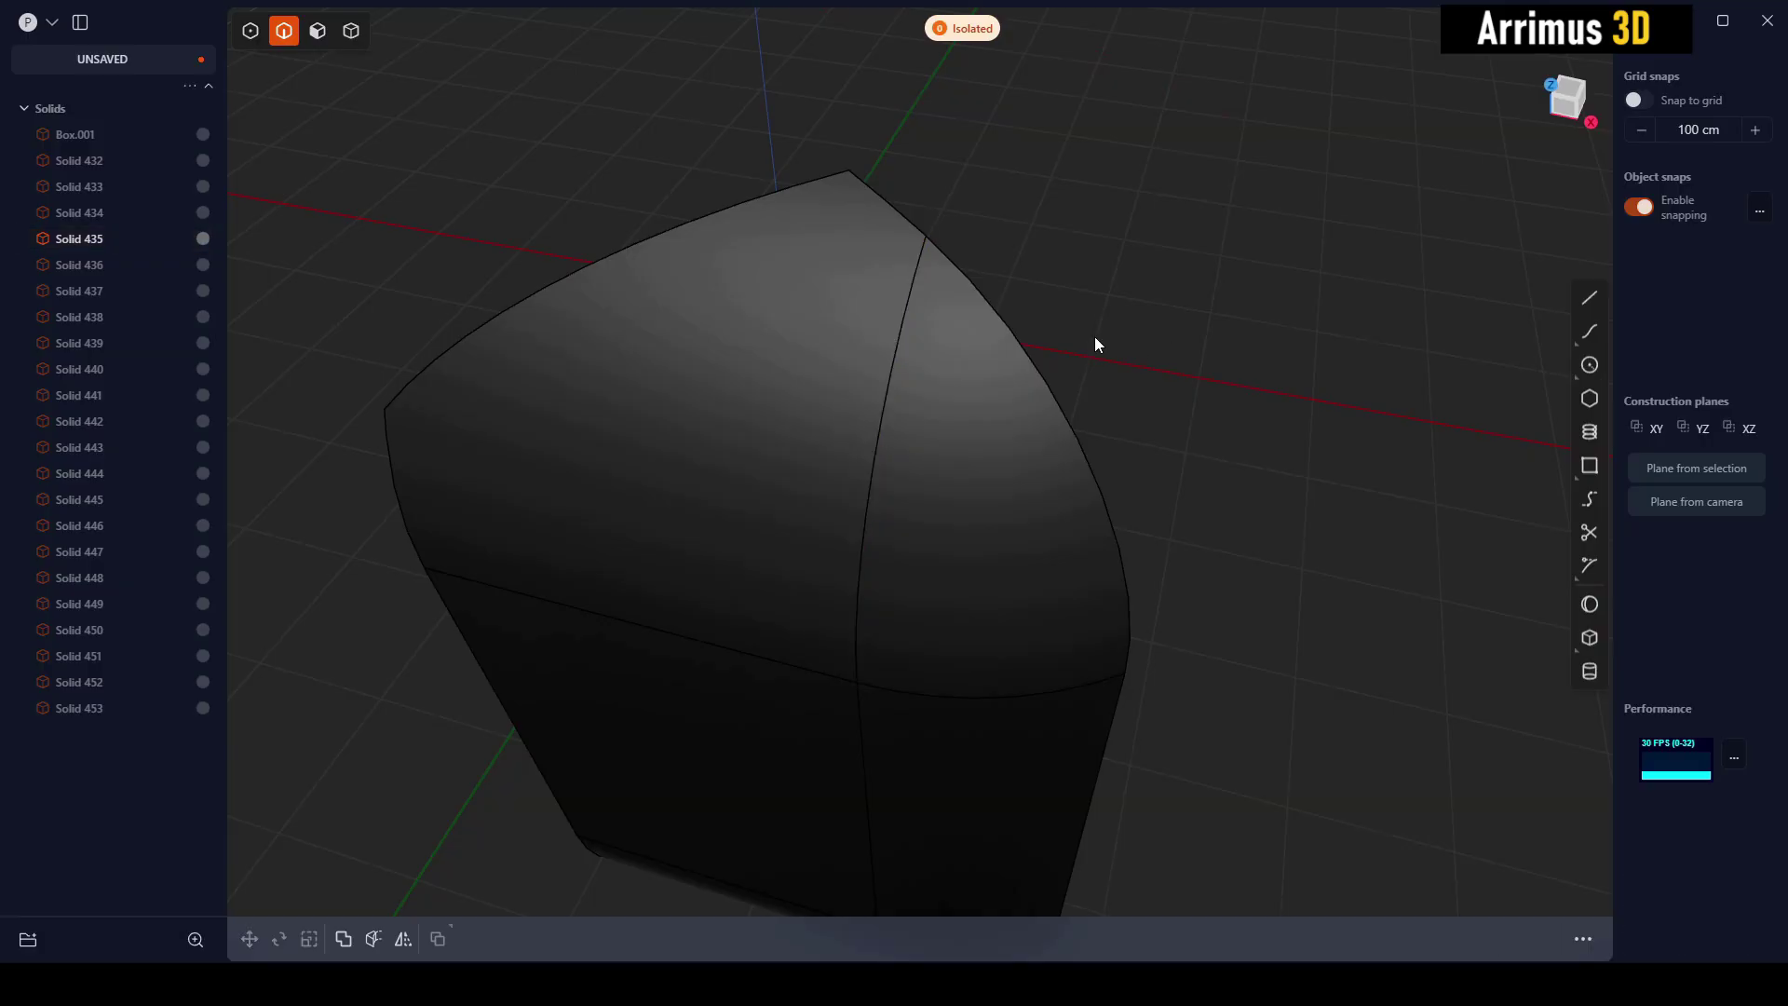
Try to fillet the curved outer edge of the corner solid together with its long vertical inner edge
left_click(997, 317)
middle_click_drag(1204, 374, 1098, 355)
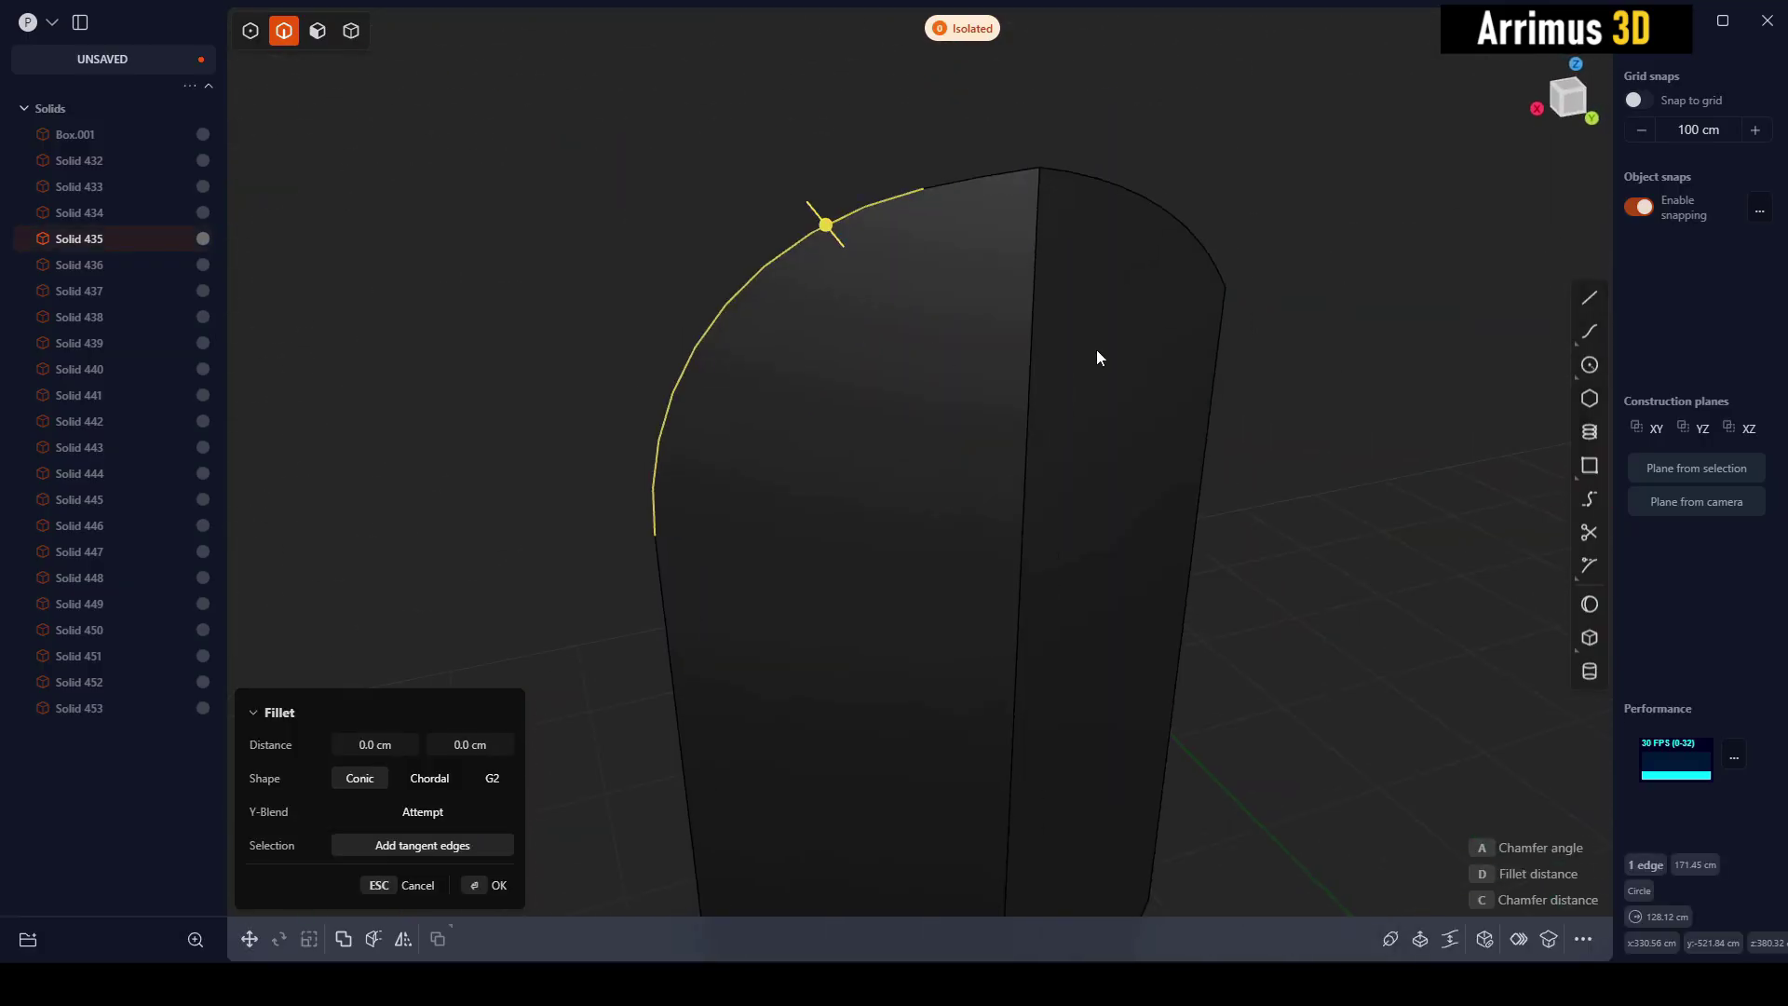
left_click(1033, 346)
left_click_drag(1052, 350, 1082, 362)
key("Escape")
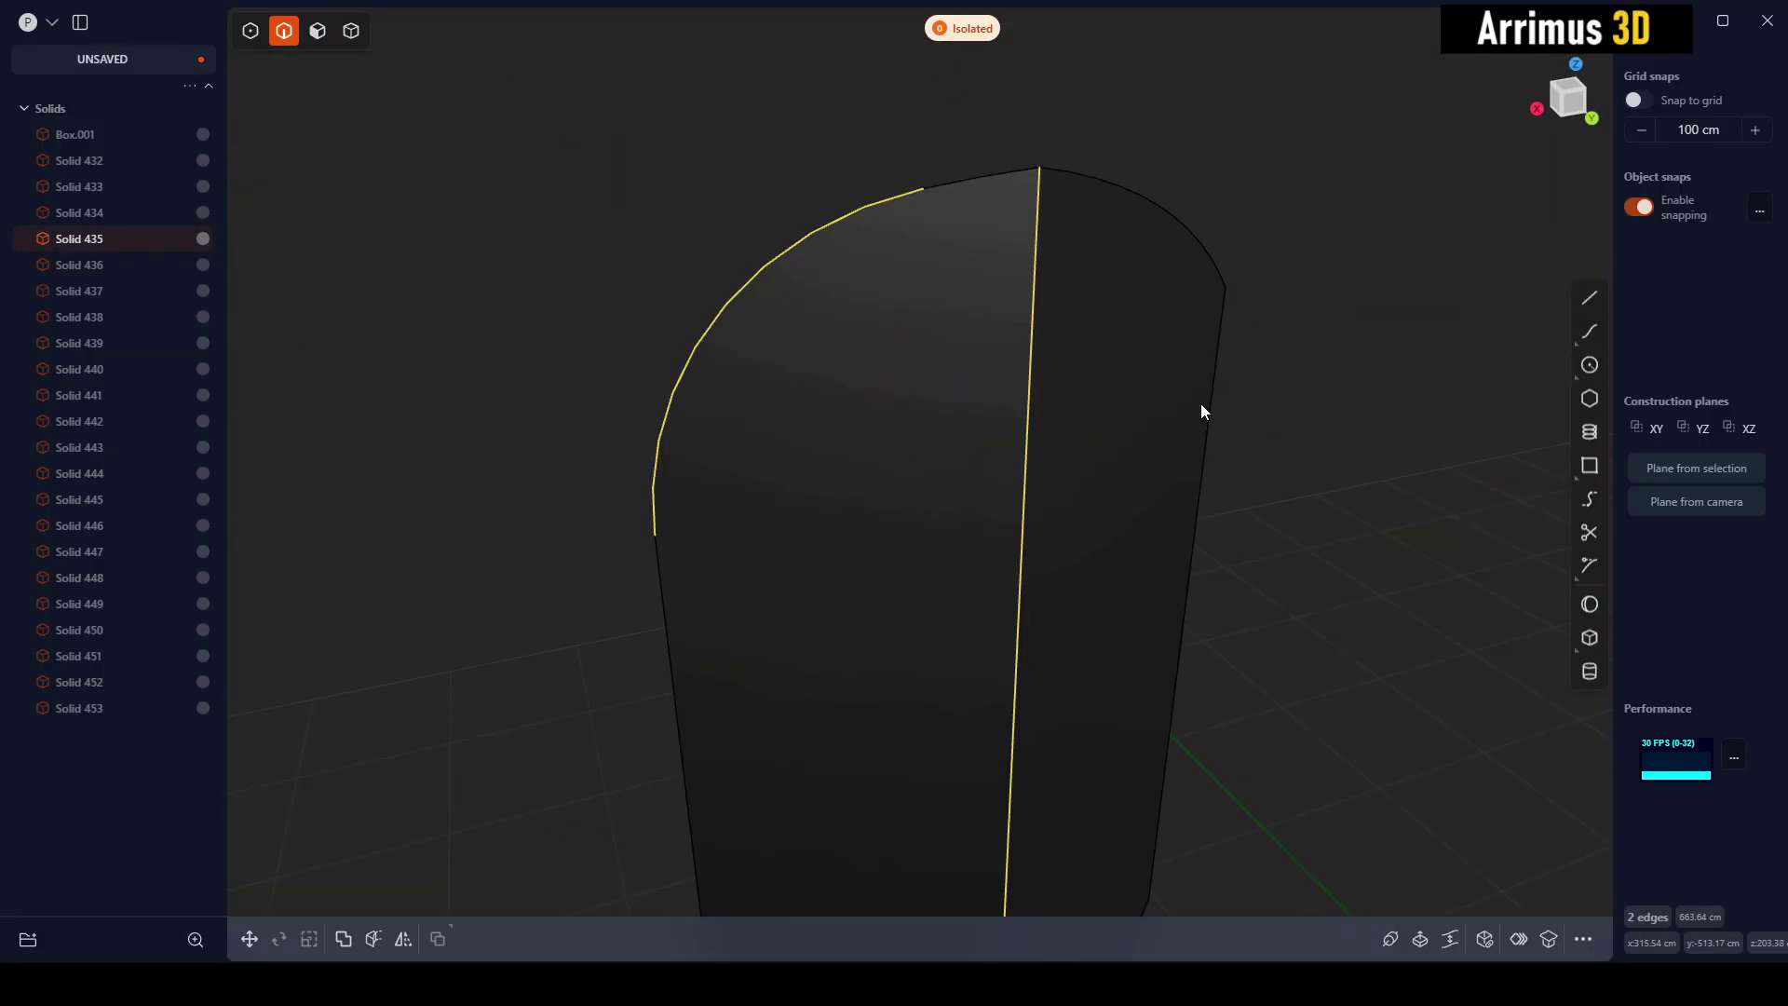
Fillet all edges of the isolated corner solid together by about 7 cm
middle_click_drag(1200, 404, 1050, 271)
left_click_drag(812, 230, 1288, 778)
key("b")
middle_click_drag(1304, 558, 1047, 299)
scroll(1041, 317, "up", 4)
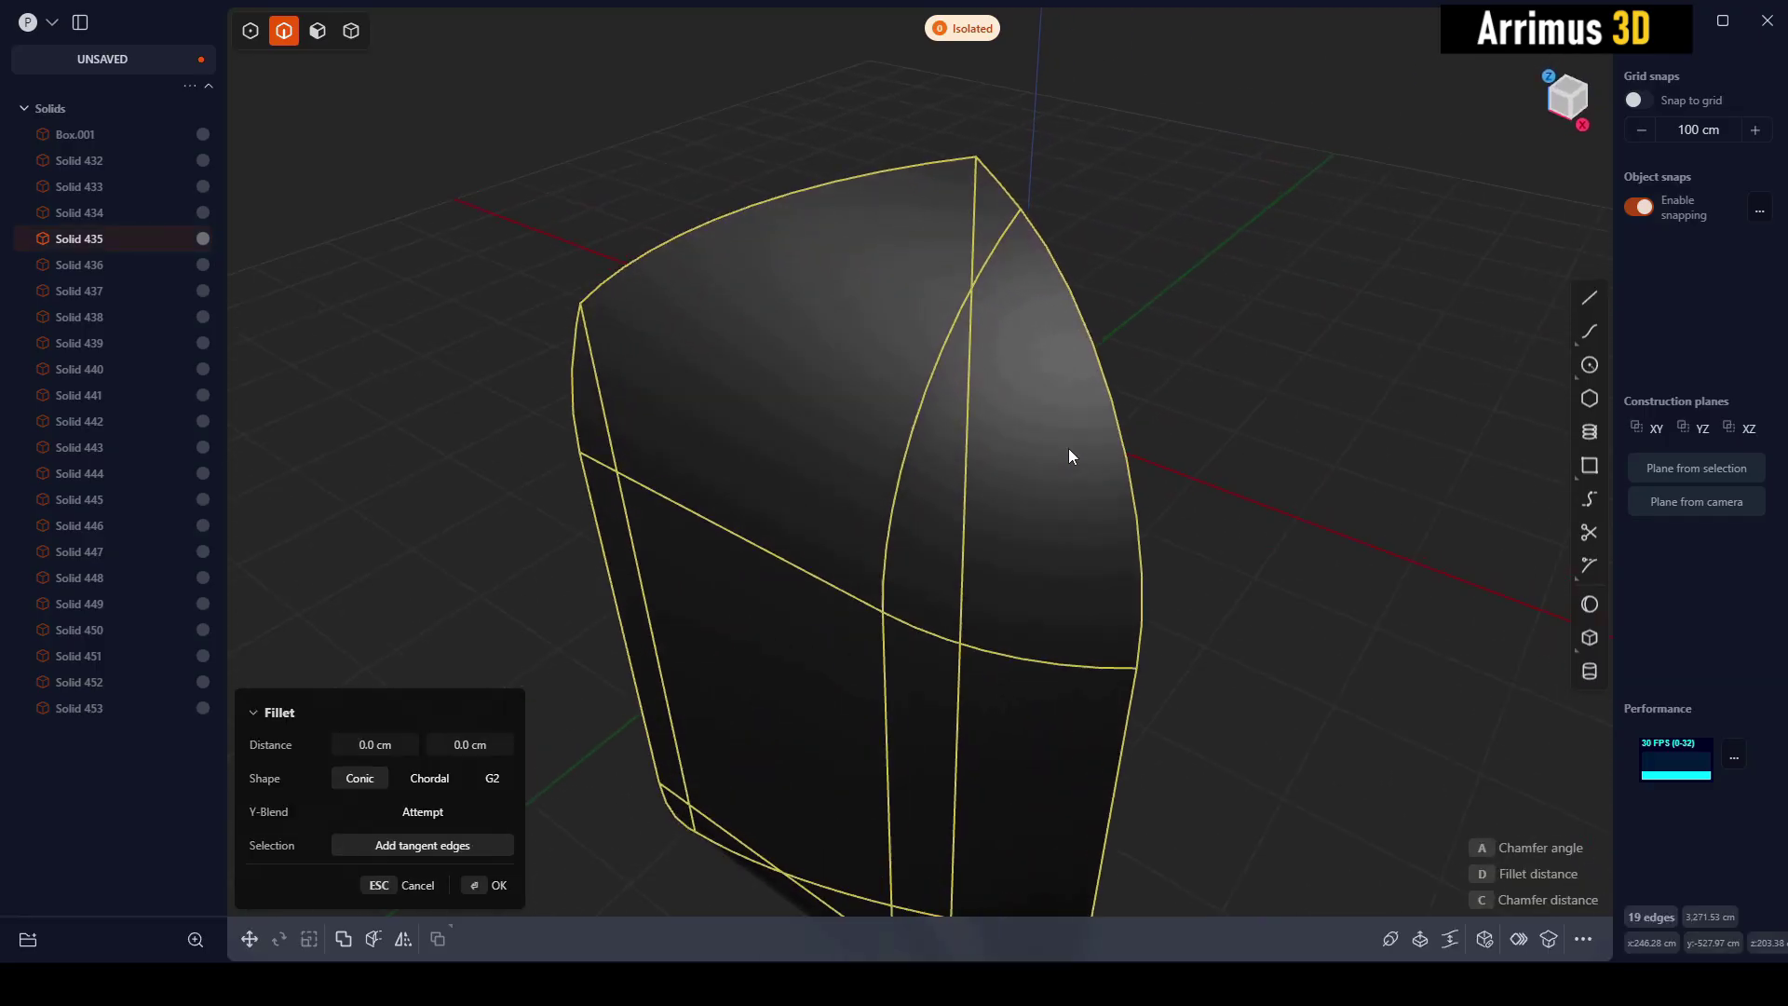
key("d")
mouse_move(1110, 349)
left_mouse_down()
mouse_move(1125, 356)
mouse_move(1093, 343)
left_mouse_up()
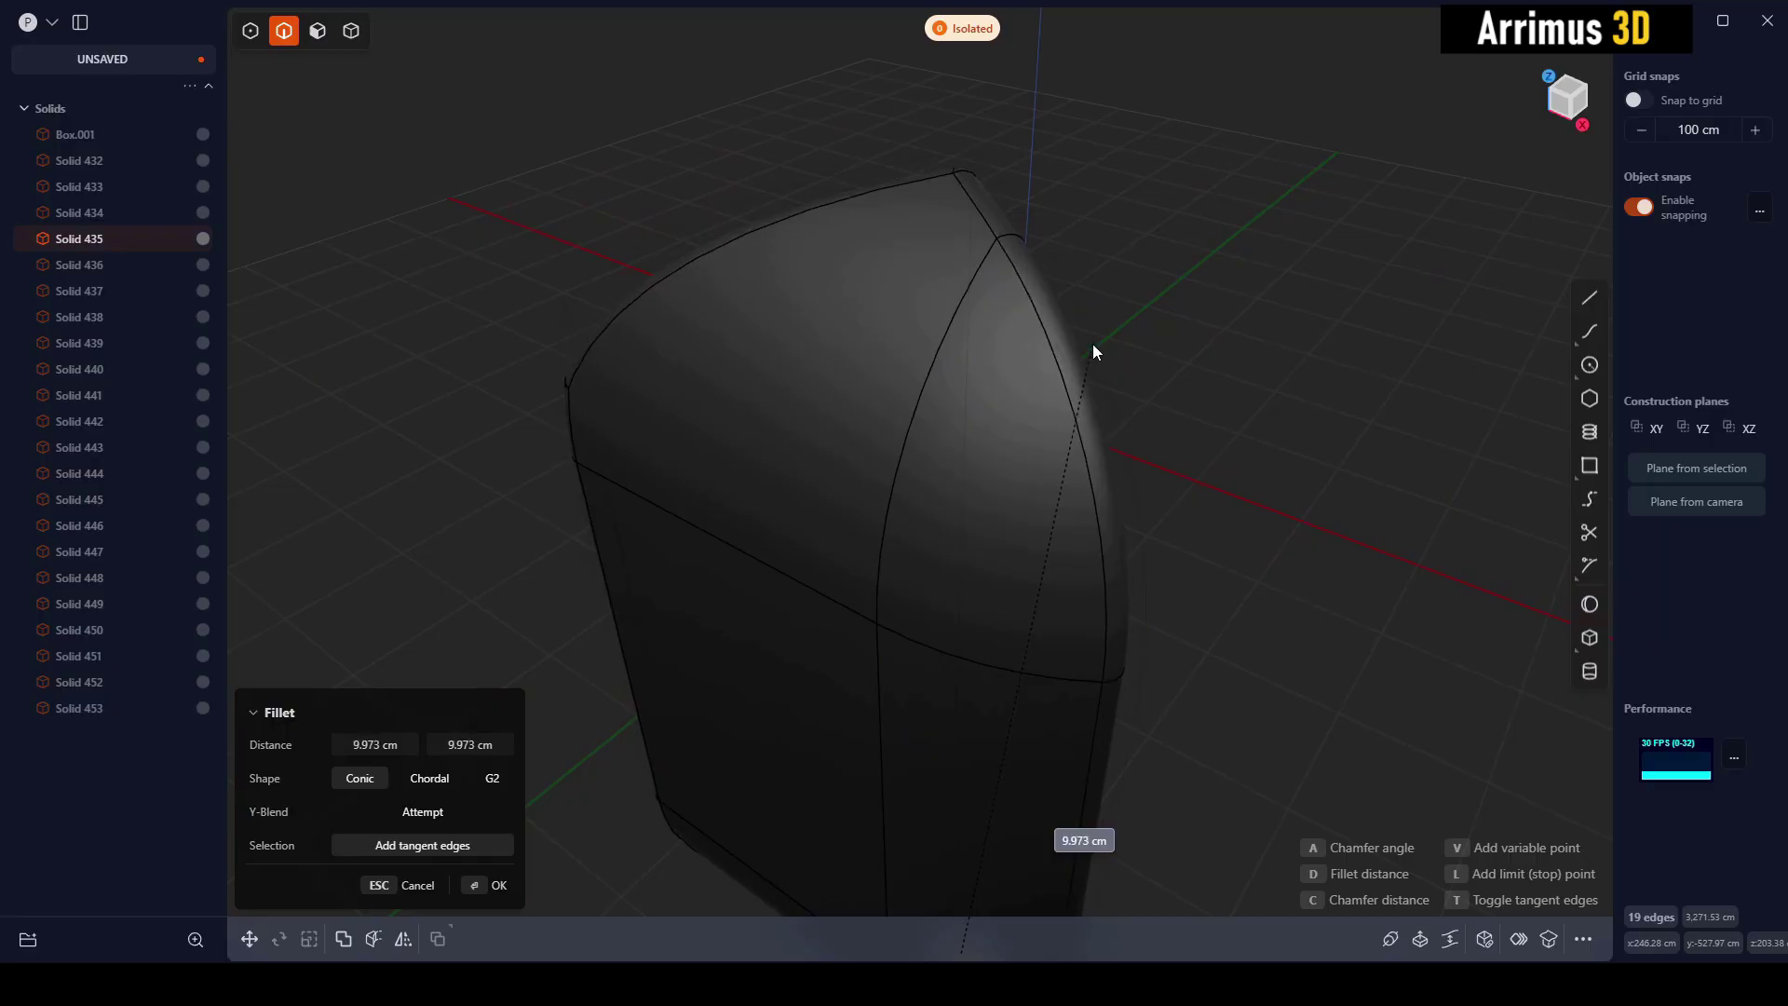
middle_click_drag(1259, 433, 1003, 382)
key("d")
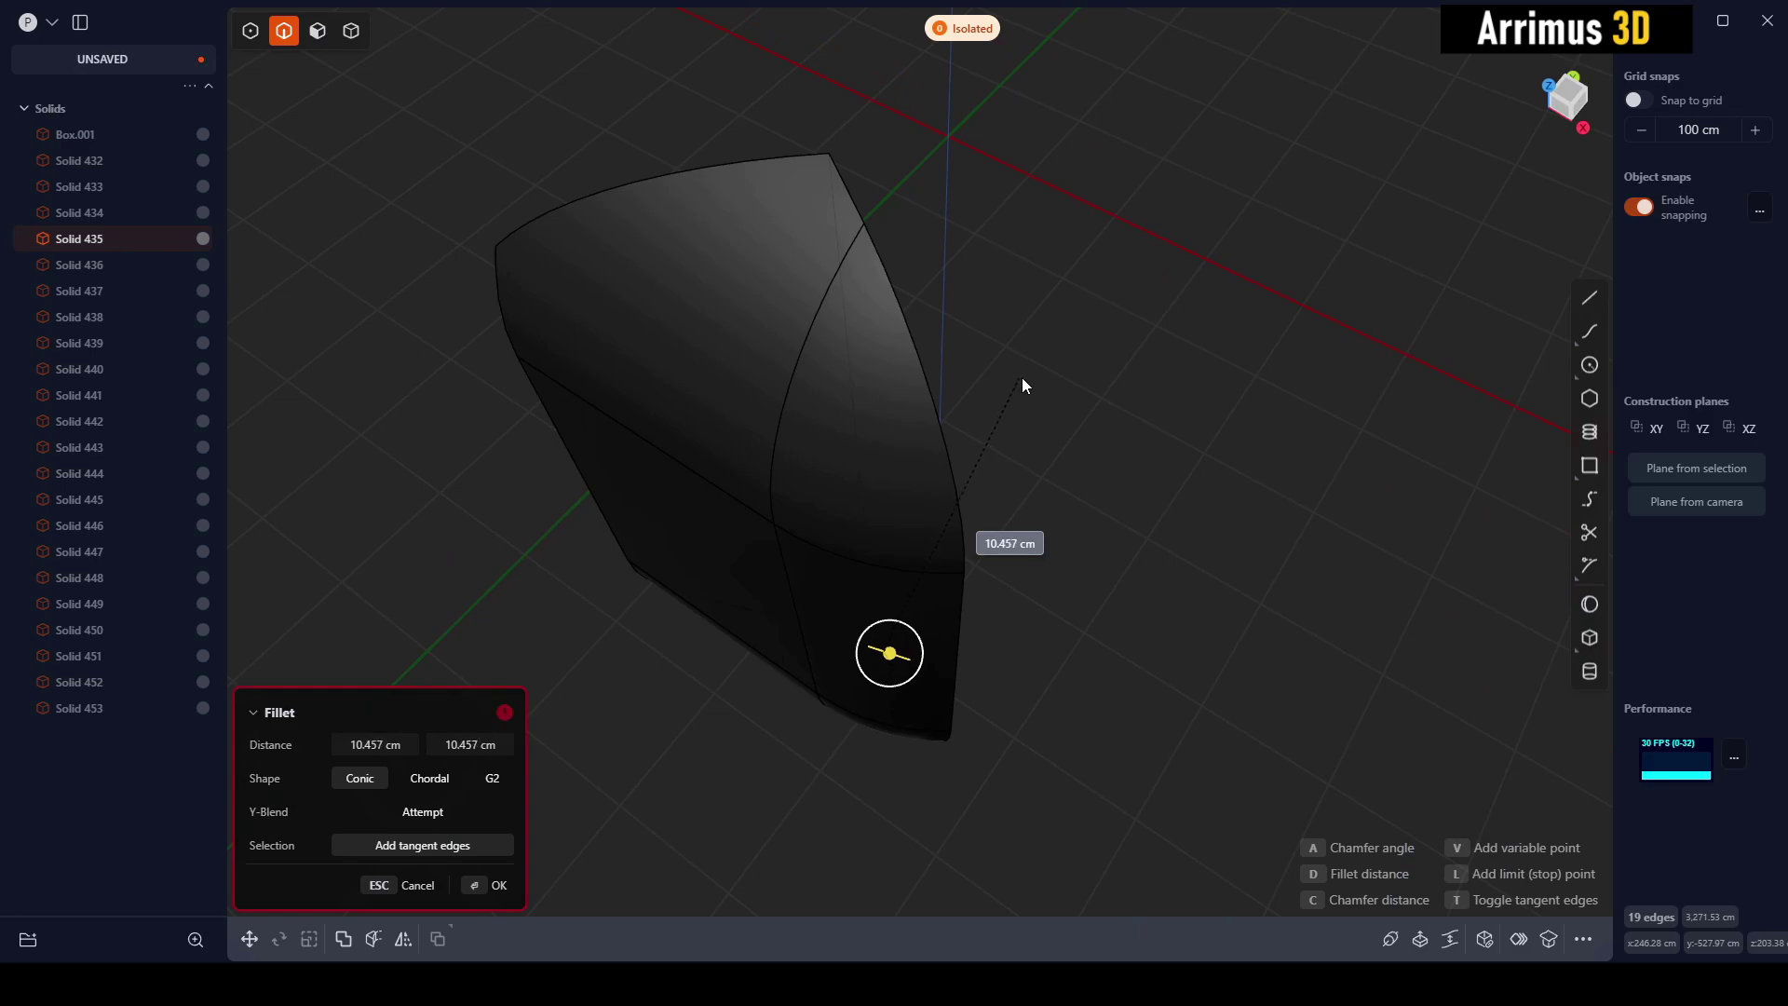
left_click(971, 355)
middle_click_drag(970, 354, 805, 452)
left_click(806, 453)
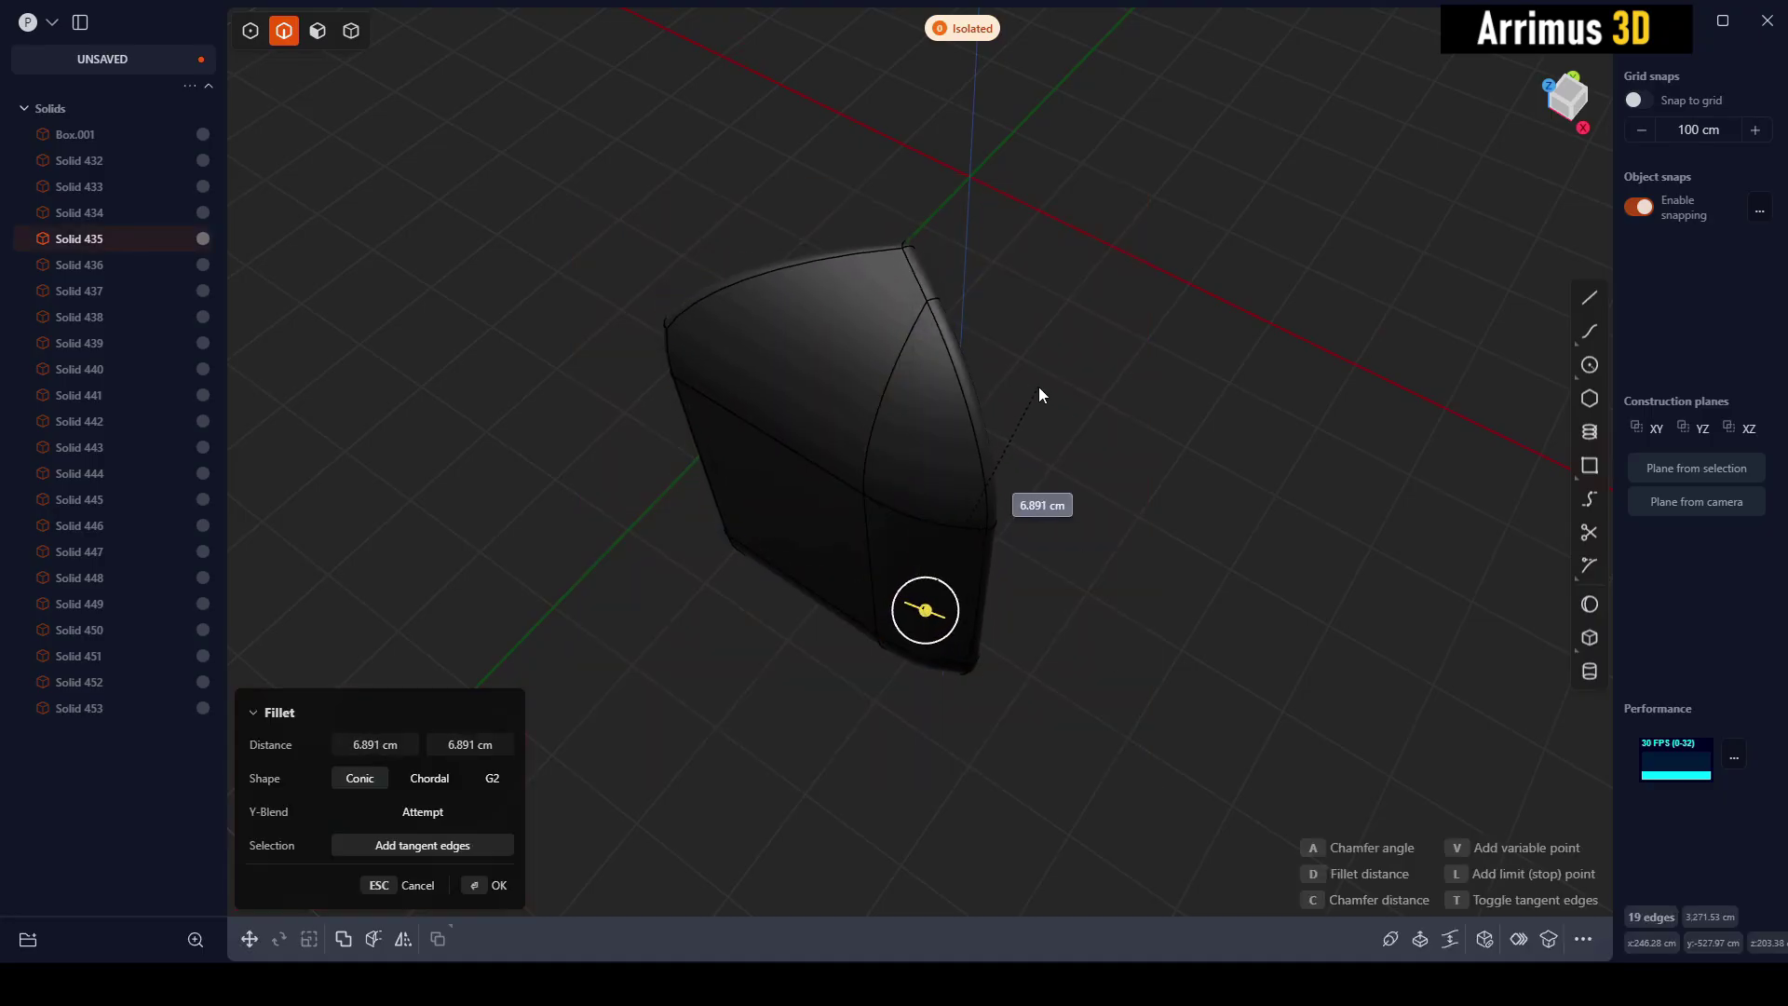
right_click(1064, 375)
Bring back the full box, then isolate the filleted corner solid together with the adjoining hexagonal solid
middle_click_drag(1064, 374, 1144, 366)
key("slash")
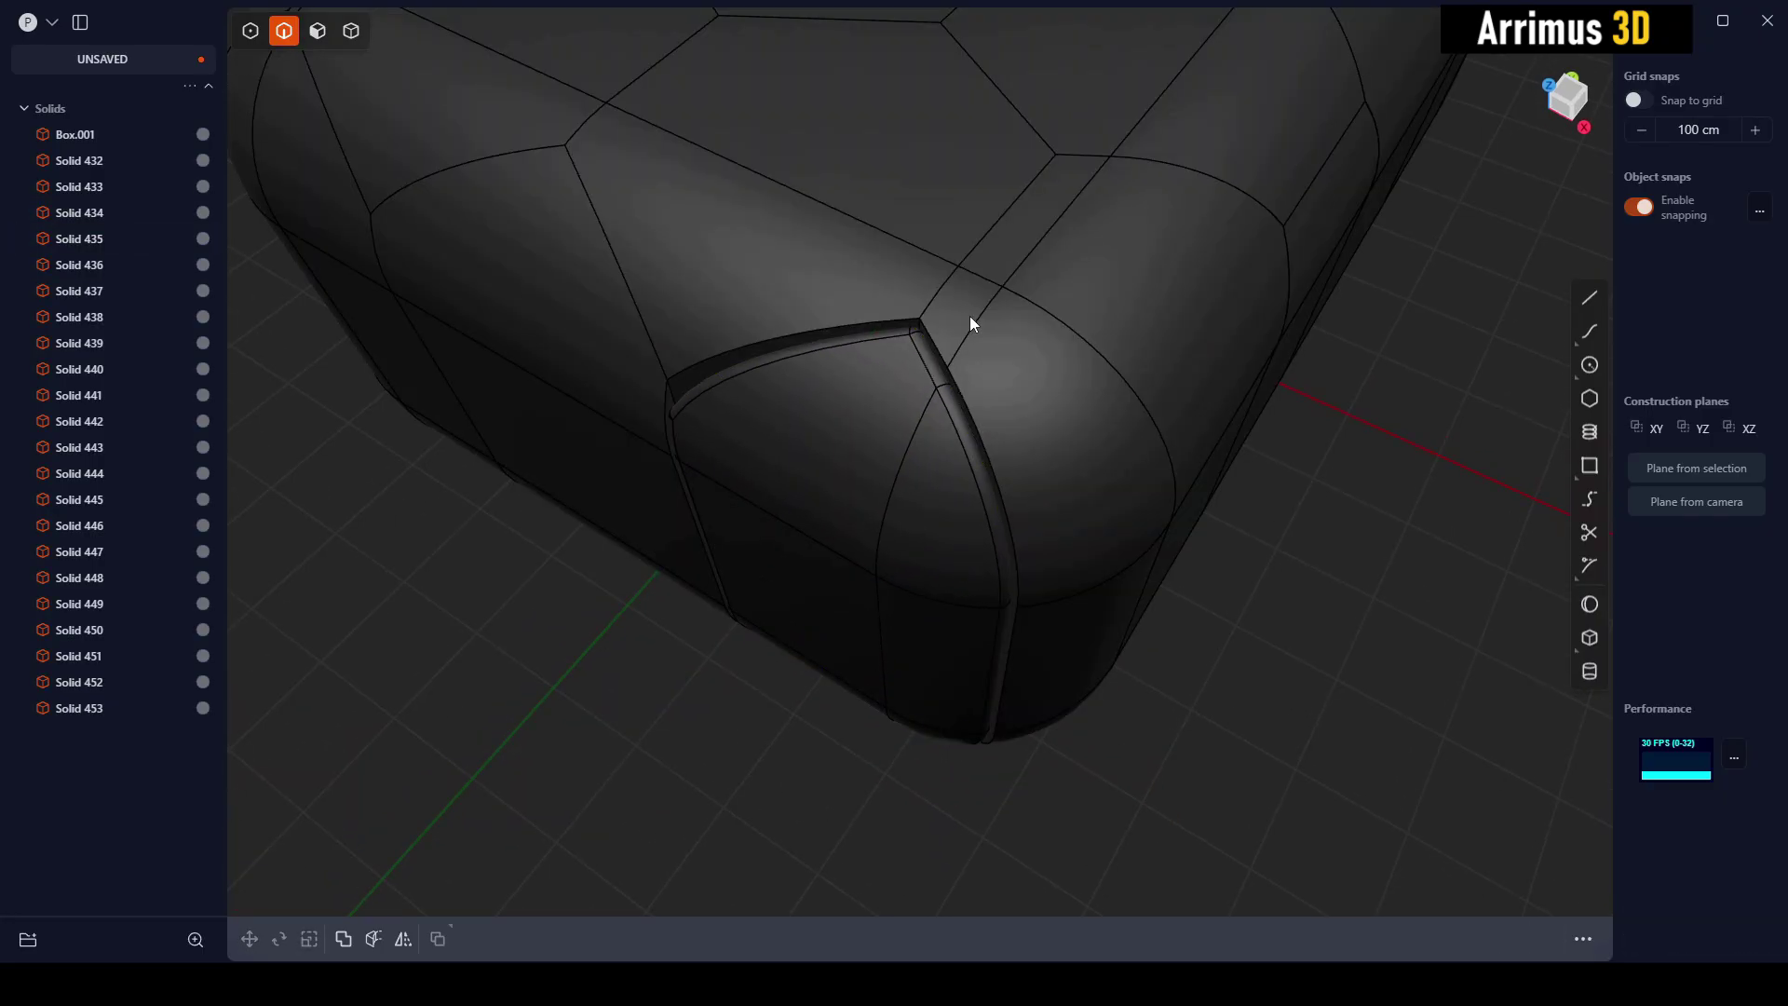
middle_click_drag(969, 316, 998, 346)
key("4")
middle_click_drag(865, 349, 1013, 443)
middle_click_drag(970, 503, 986, 429)
left_click(985, 428)
left_click(1069, 561, "shift")
key("slash")
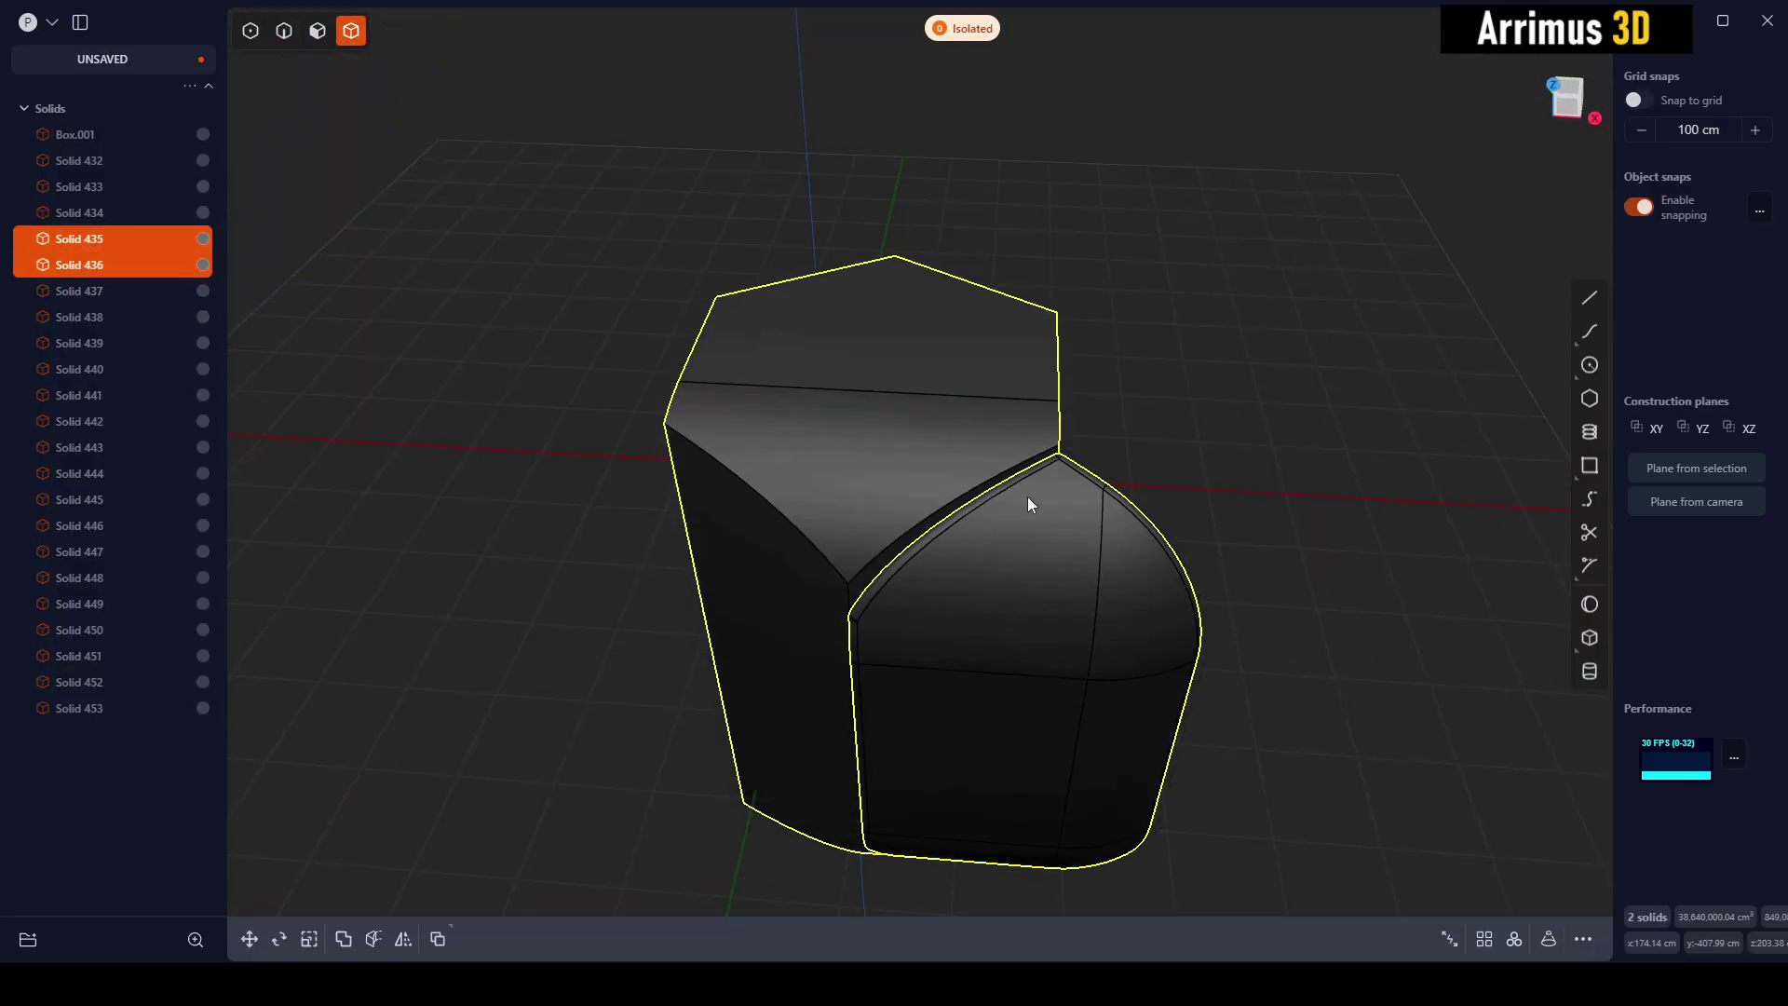
left_click(1313, 364)
Fillet all edges of the isolated hexagonal solid by 6.891 cm, matching the fillet distance of the adjoining corner solid
left_click(899, 403)
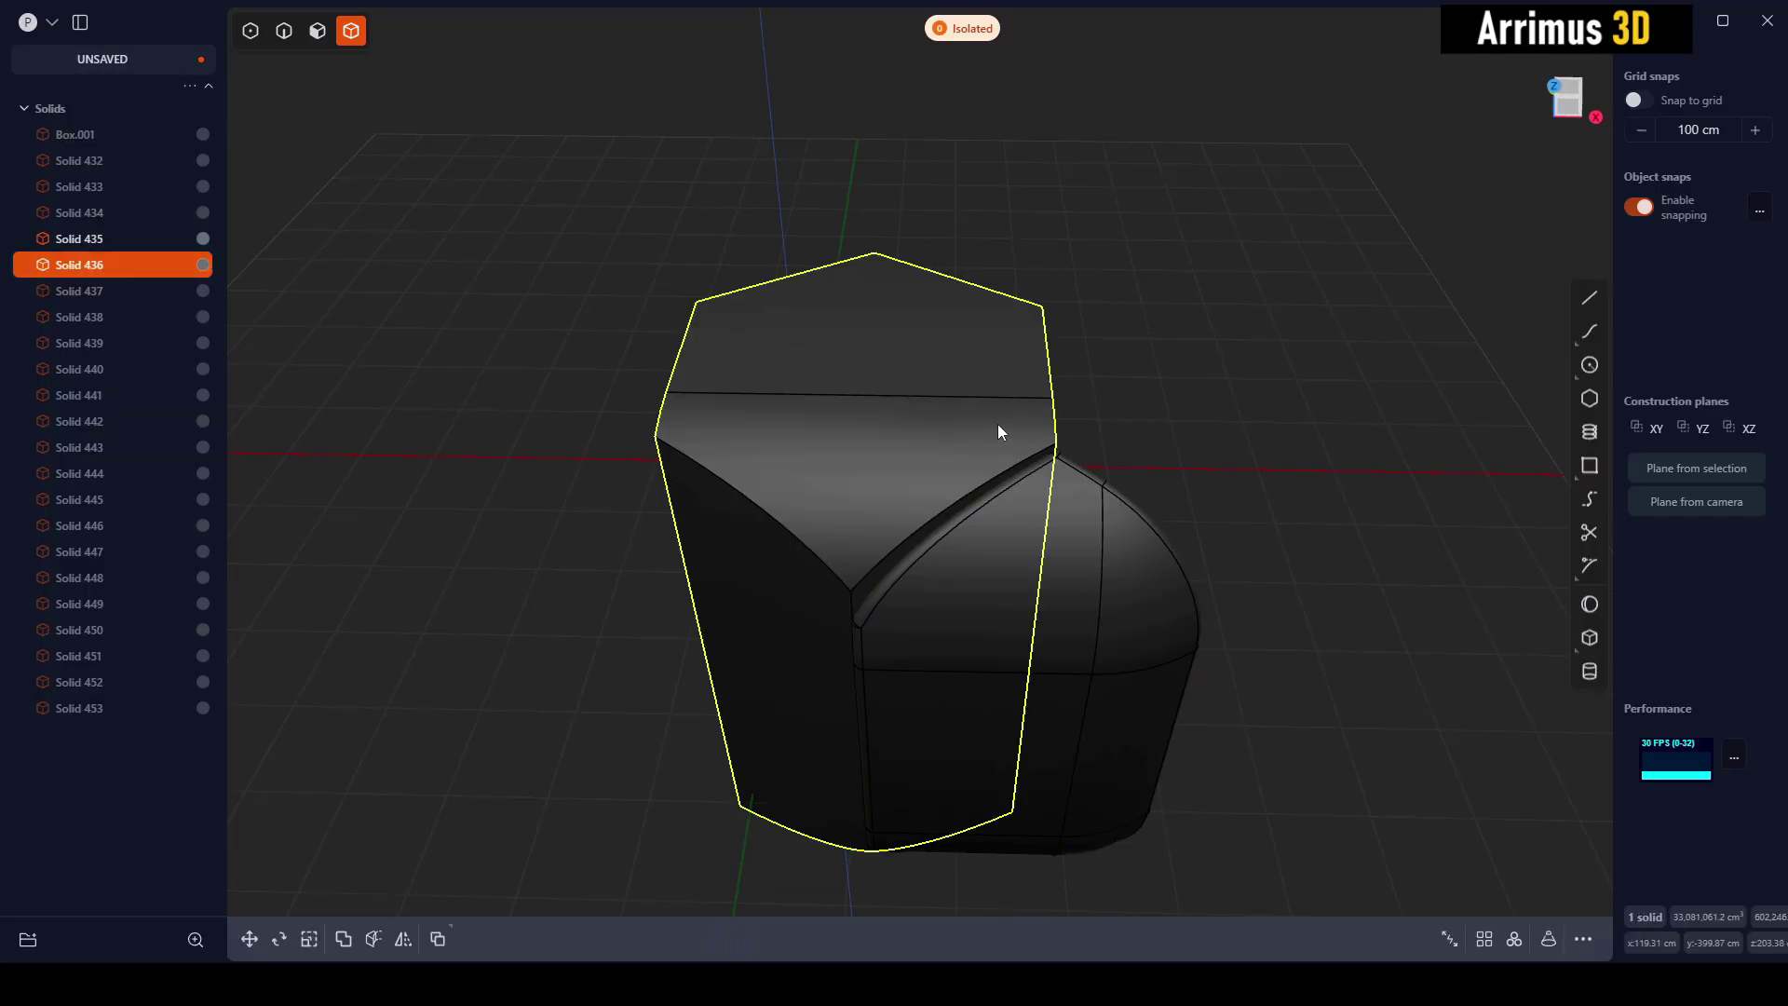
key("f")
middle_click_drag(997, 422, 863, 443)
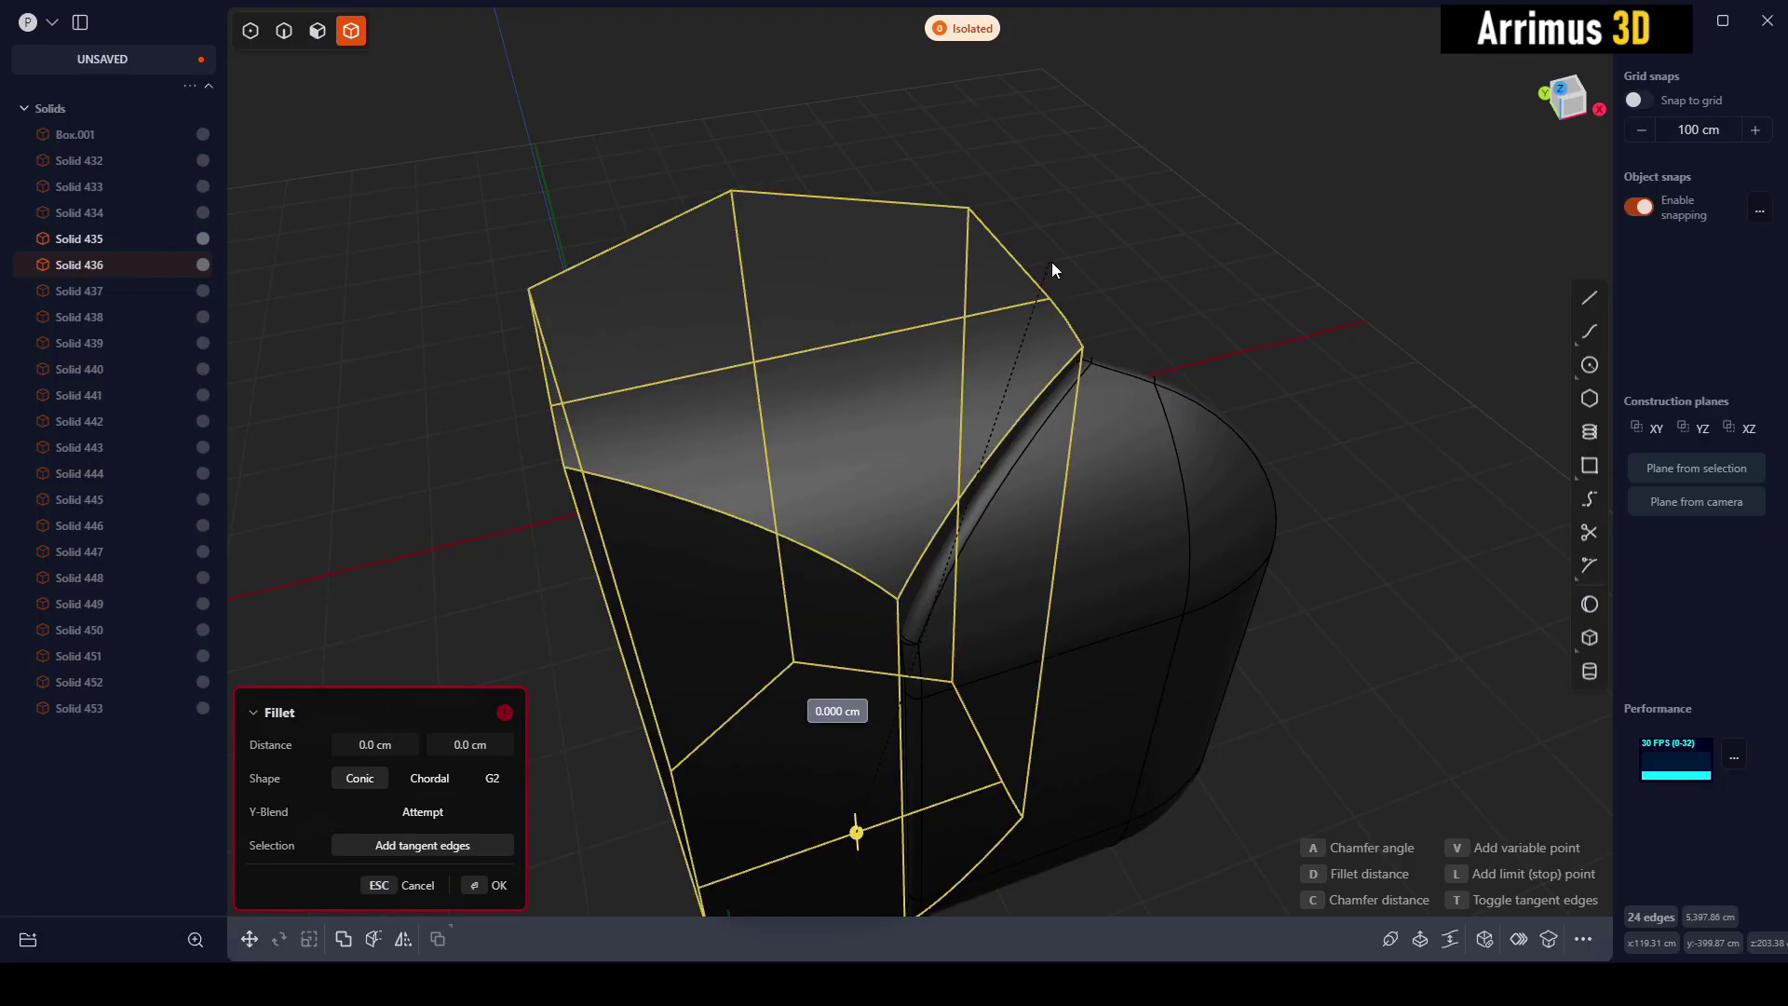
left_click(1035, 252)
middle_click_drag(1035, 252, 1058, 204, "shift")
scroll(1041, 261, "up", 4)
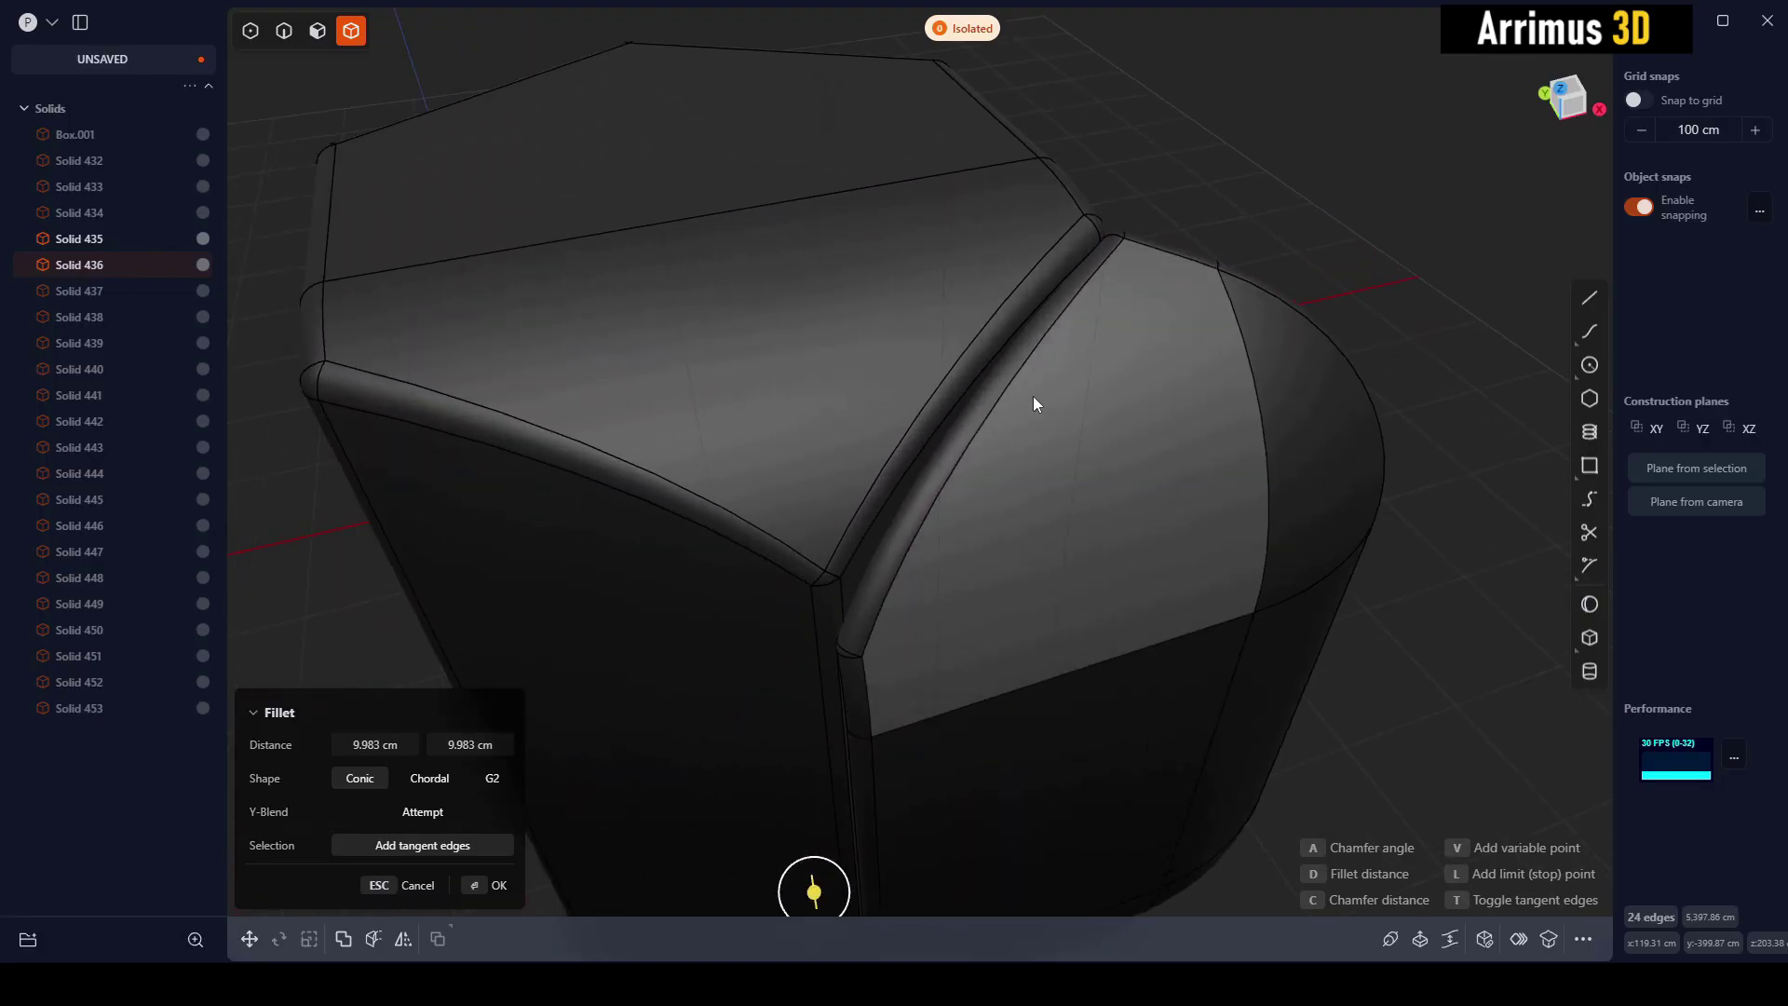
middle_click_drag(923, 412, 957, 393)
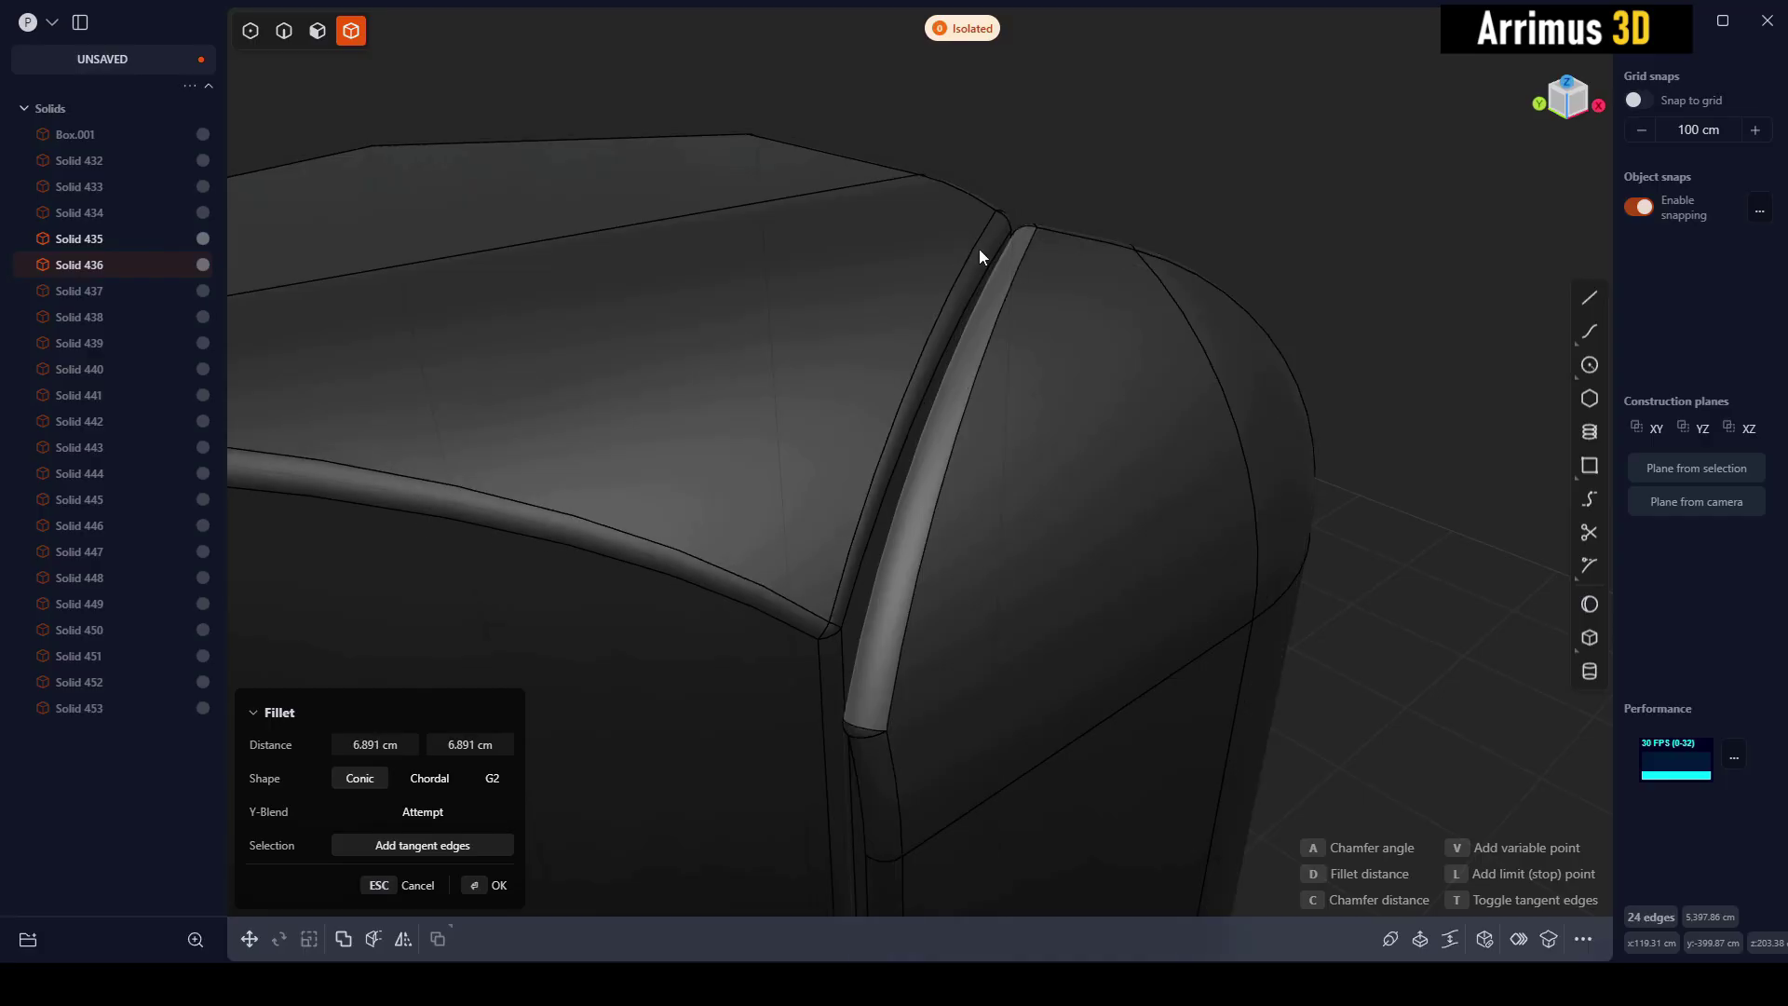
key("Return")
middle_click_drag(1099, 279, 1145, 323)
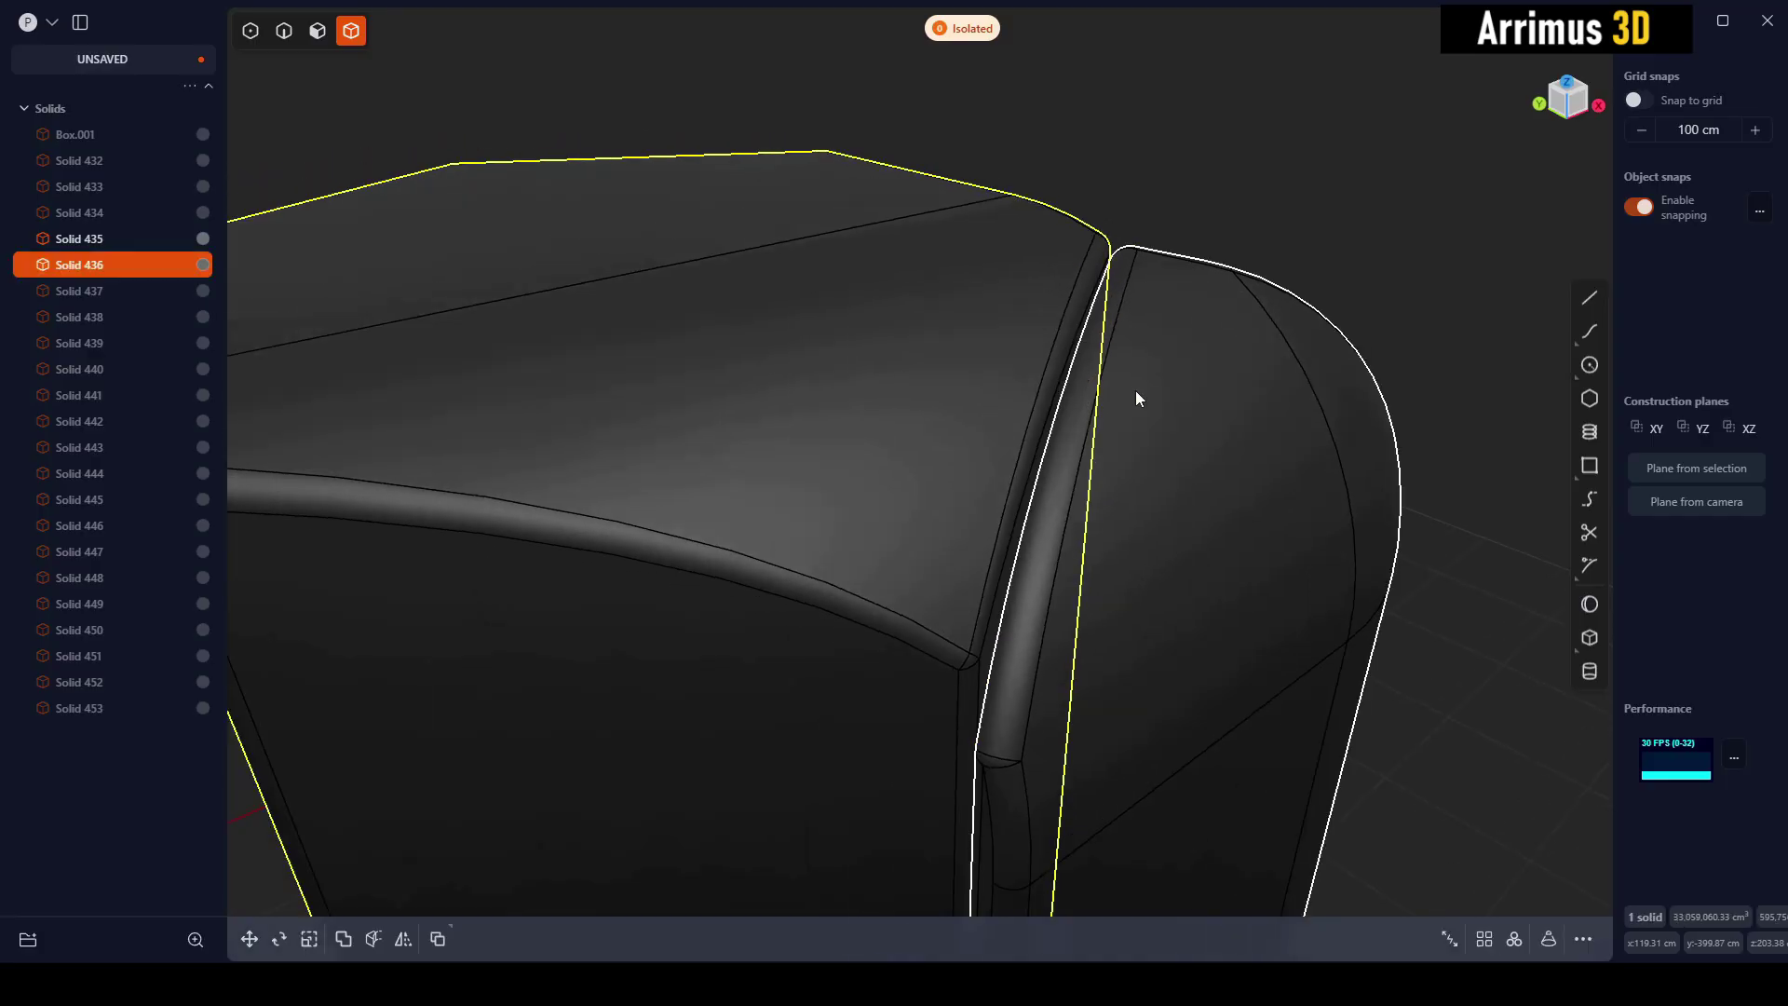
middle_click_drag(1134, 373, 1080, 386)
scroll(1081, 388, "down", 3)
key("shift+h")
middle_click_drag(1092, 312, 1126, 396, "shift")
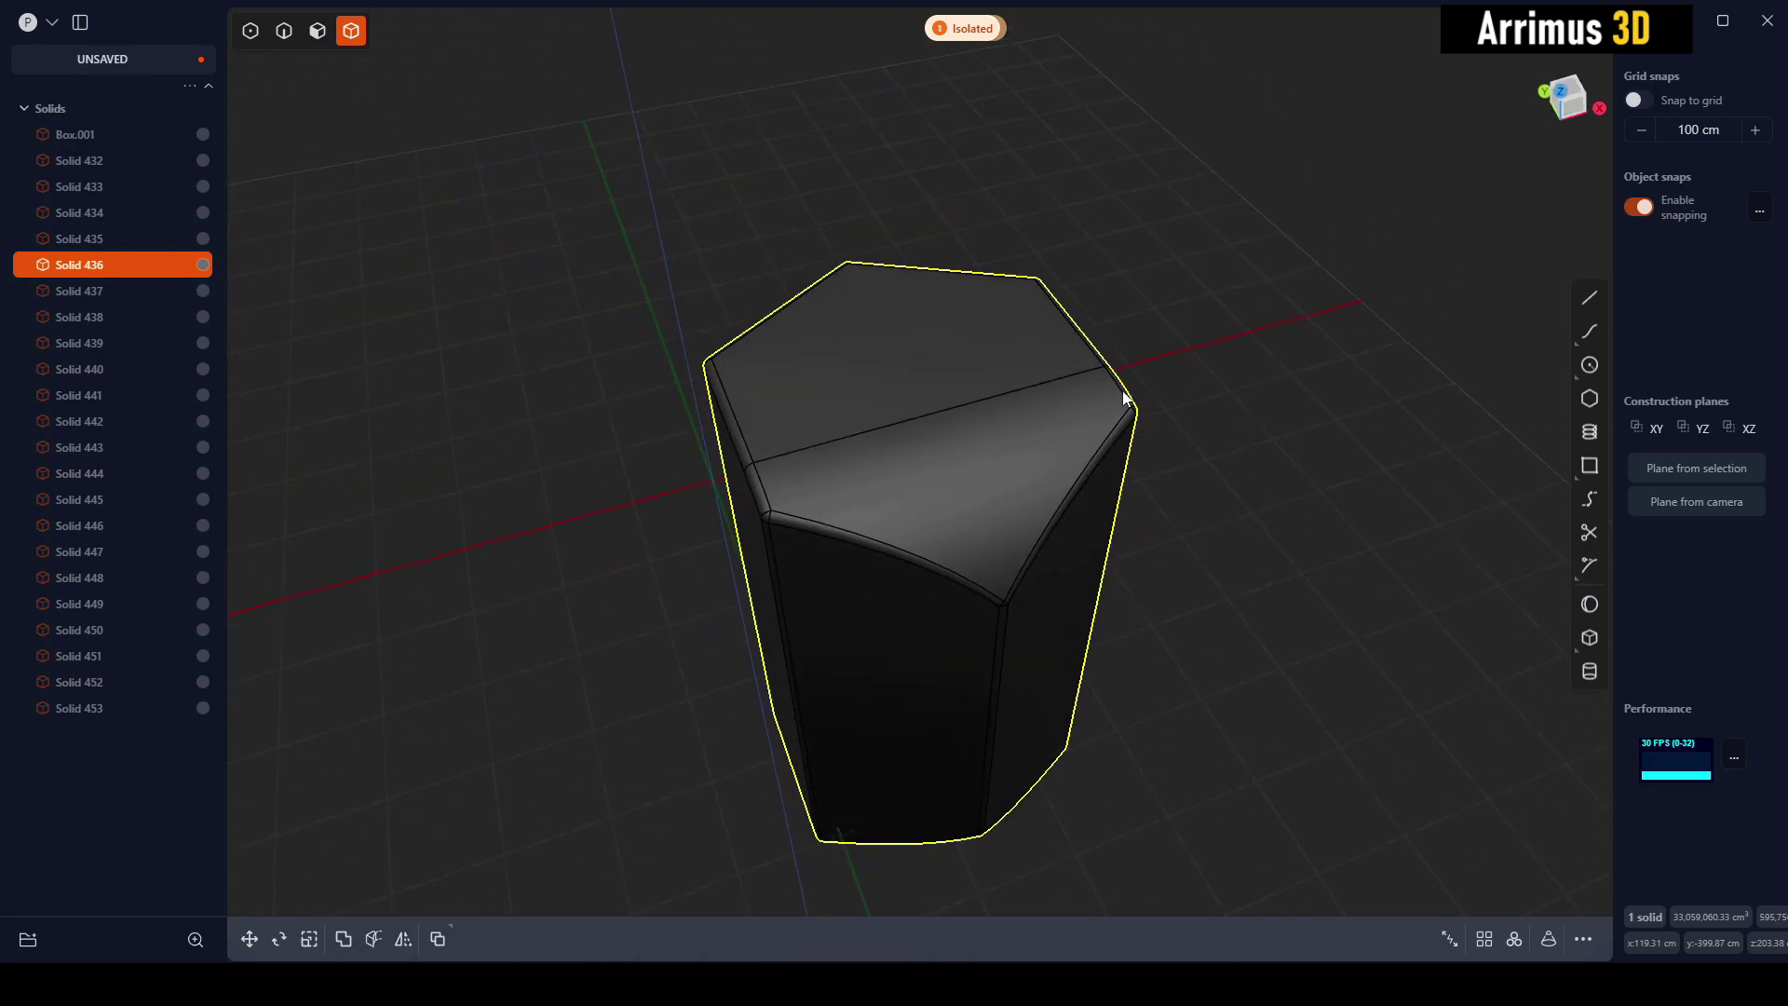
key("ctrl+z")
Bring the full box back into view from isolation
key("slash")
middle_click_drag(1244, 370, 1150, 405)
scroll(1122, 430, "down", 2)
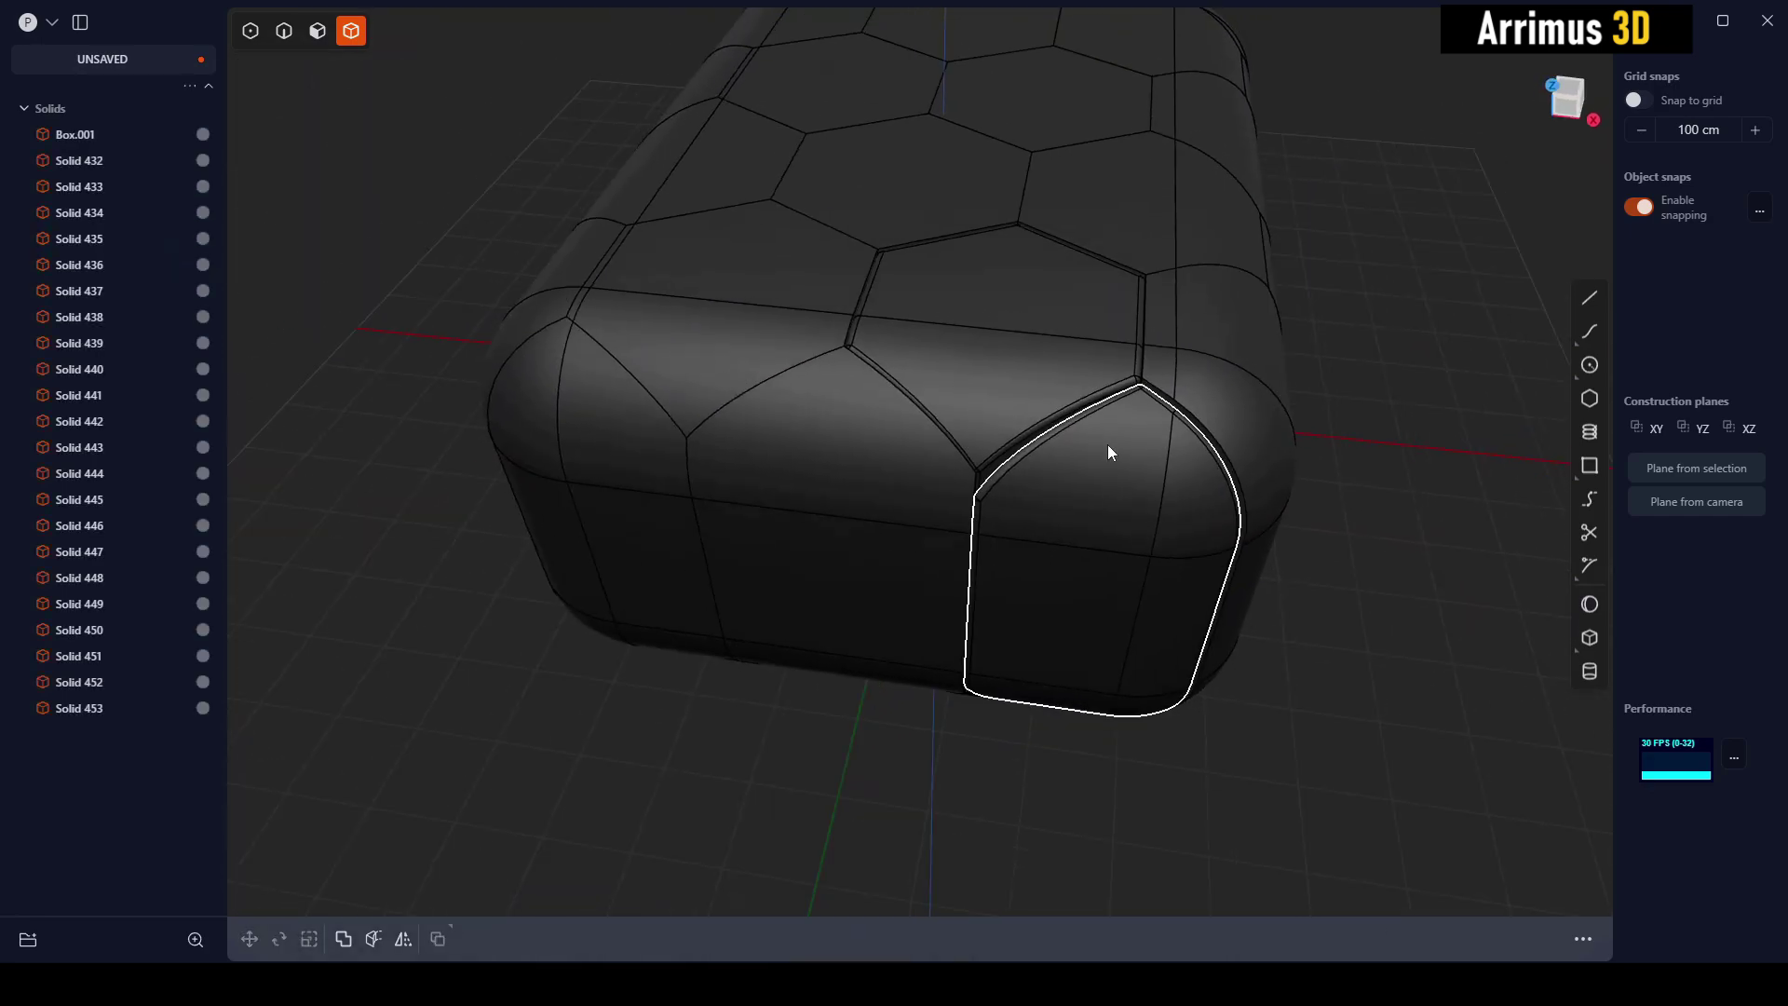
Examine the rounded gaps around the filleted corner and hexagonal solids with the edge lines hidden
scroll(1025, 367, "up", 2)
middle_click_drag(1036, 366, 1049, 420, "shift")
scroll(1132, 489, "up", 2)
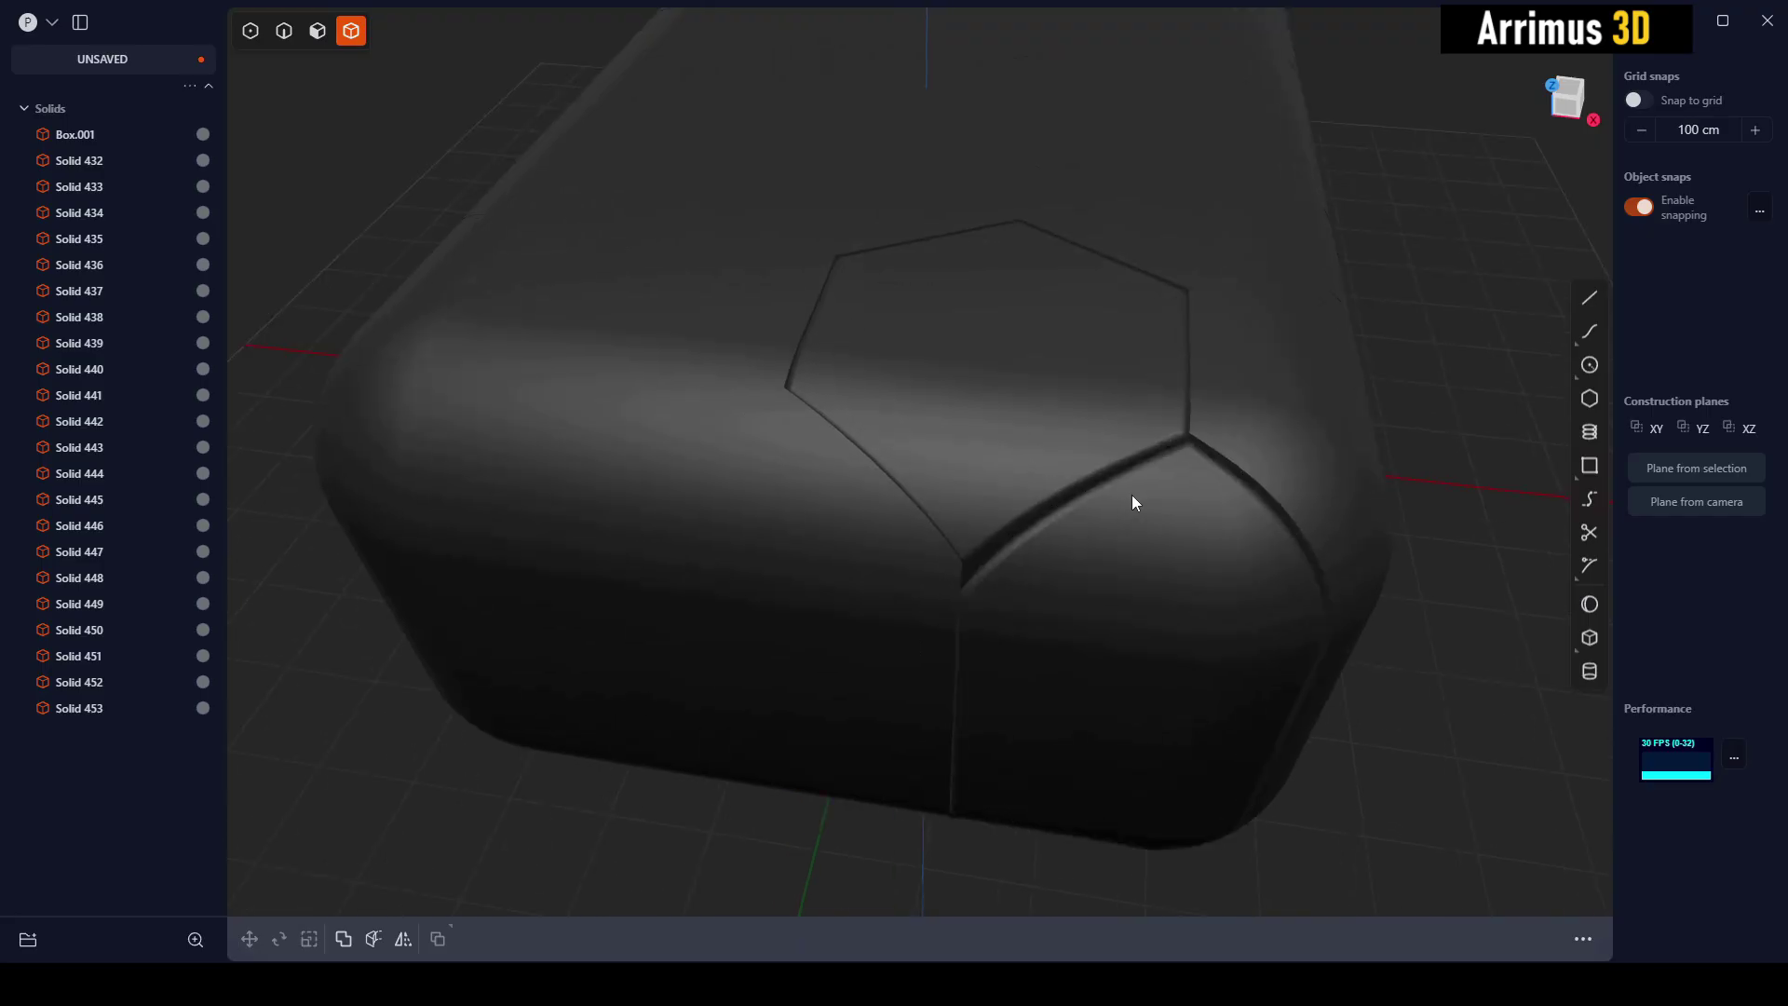
scroll(1121, 483, "up", 8)
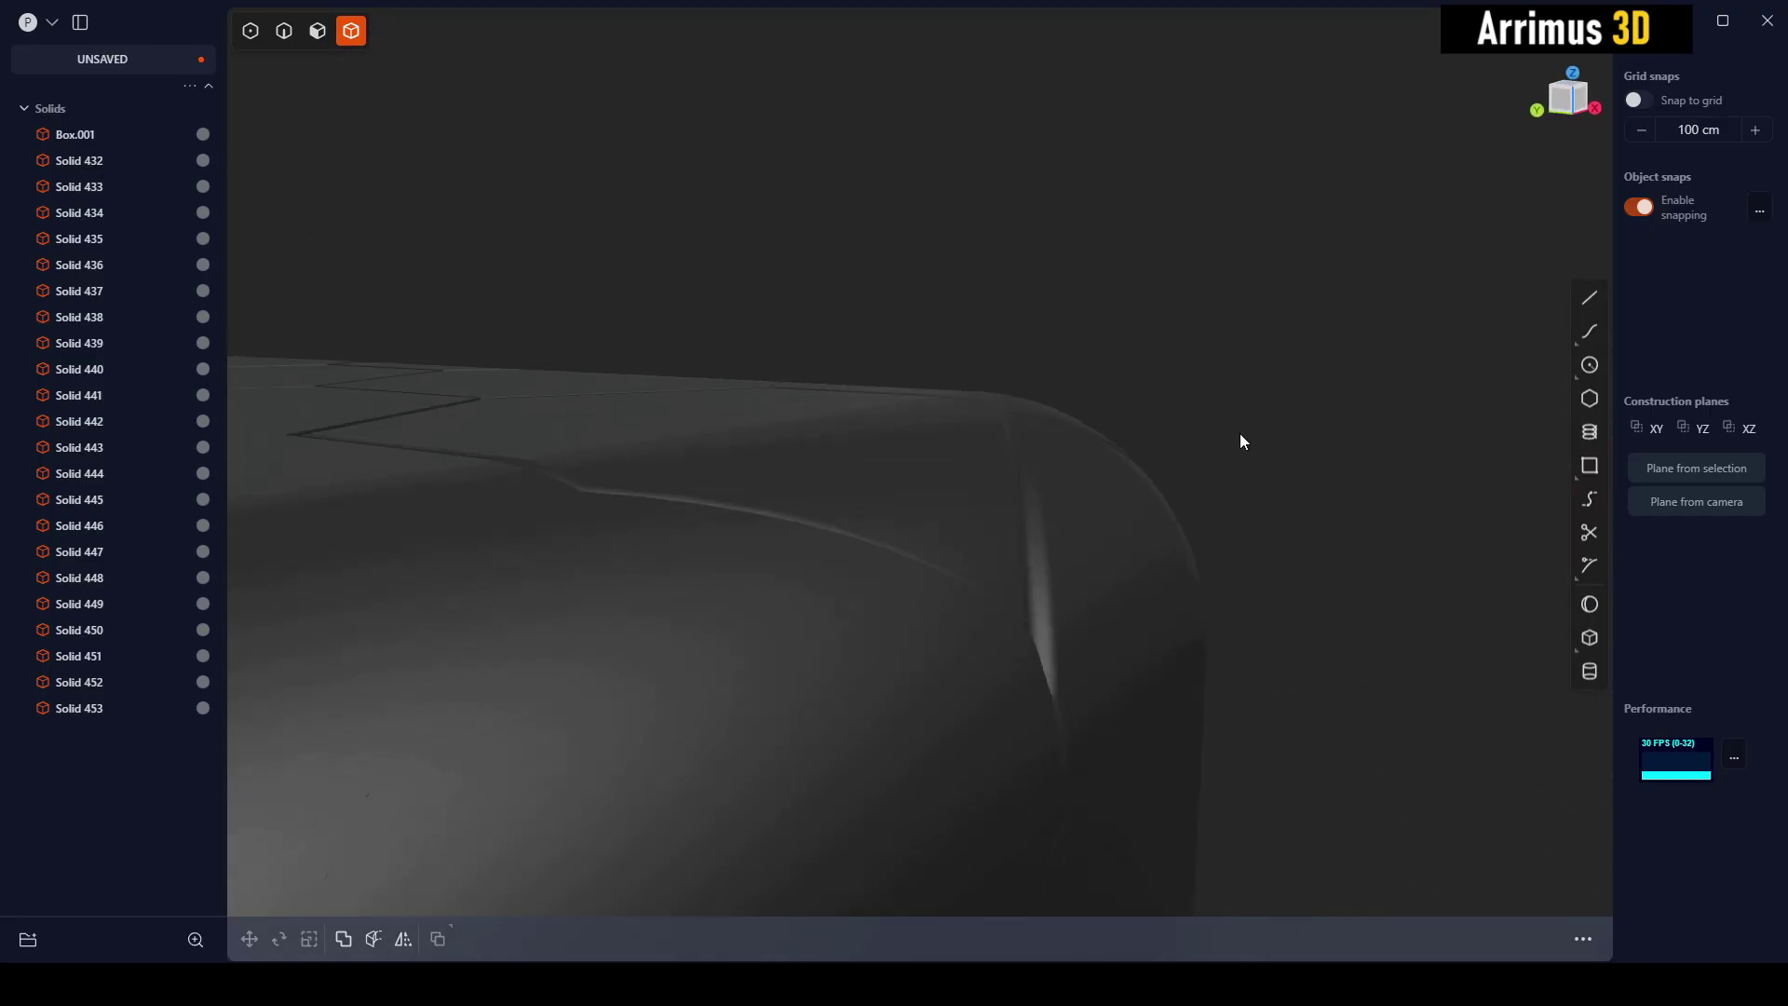
middle_click_drag(1241, 434, 1015, 557)
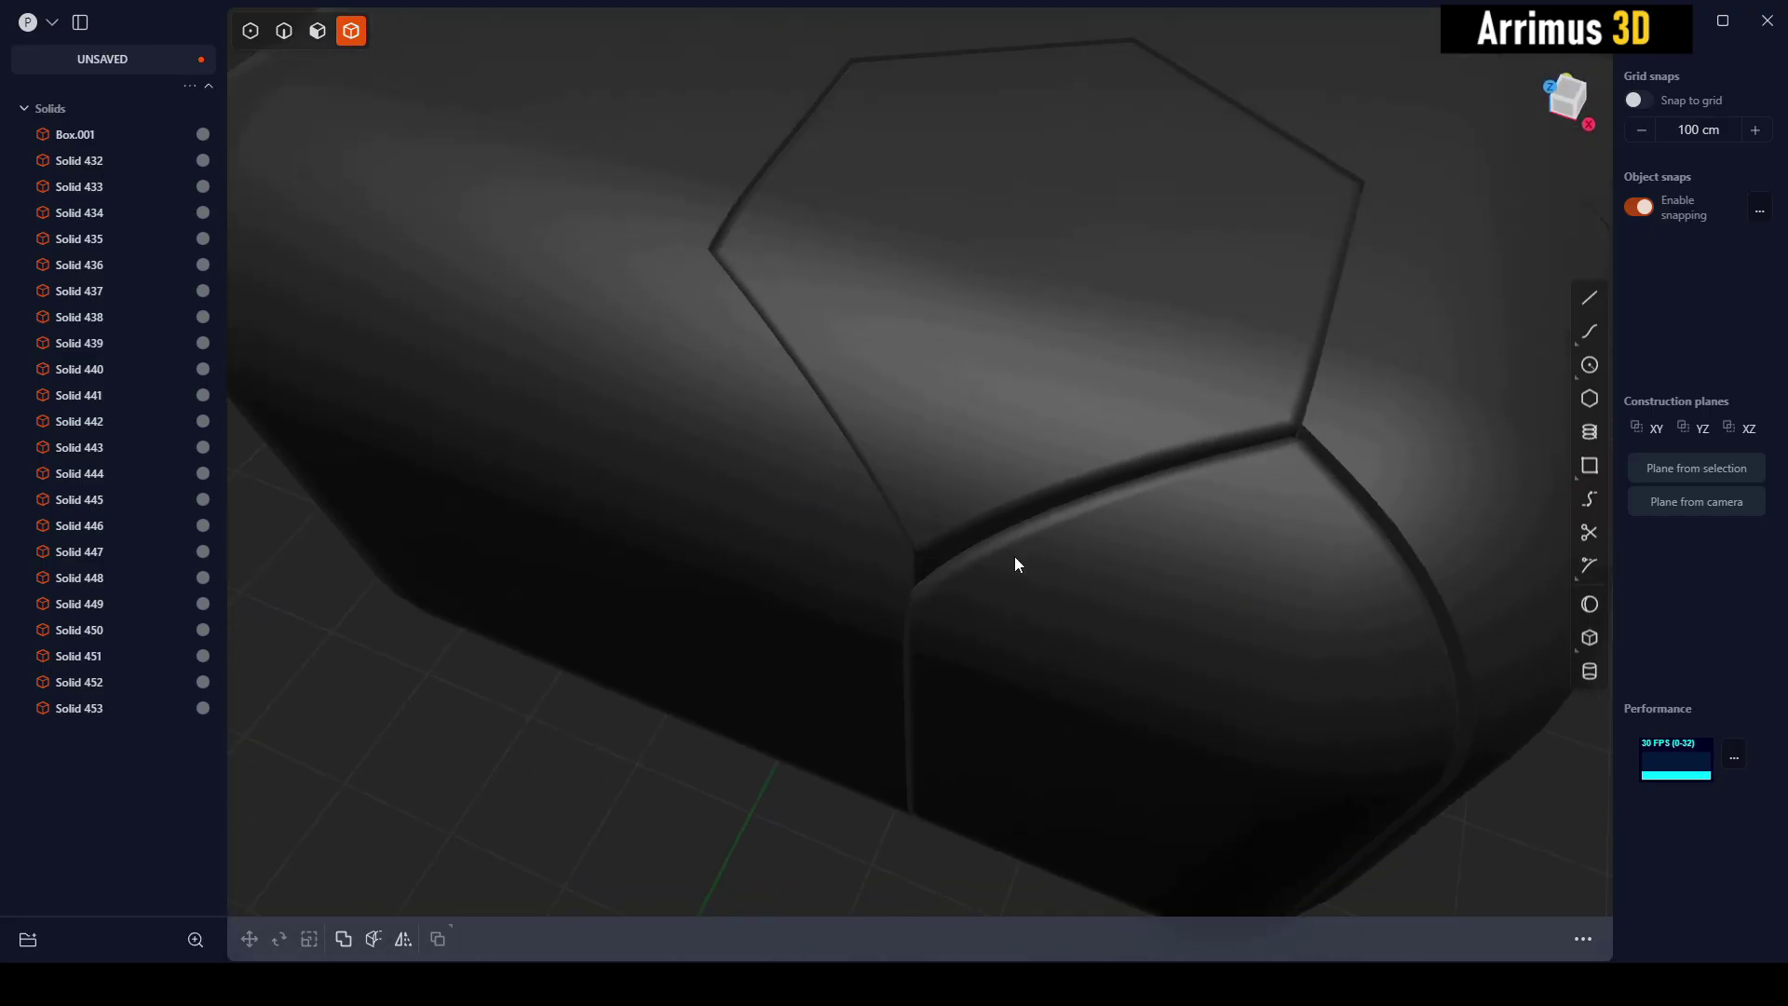
middle_click_drag(1222, 352, 1238, 406, "shift")
scroll(1225, 414, "down", 2)
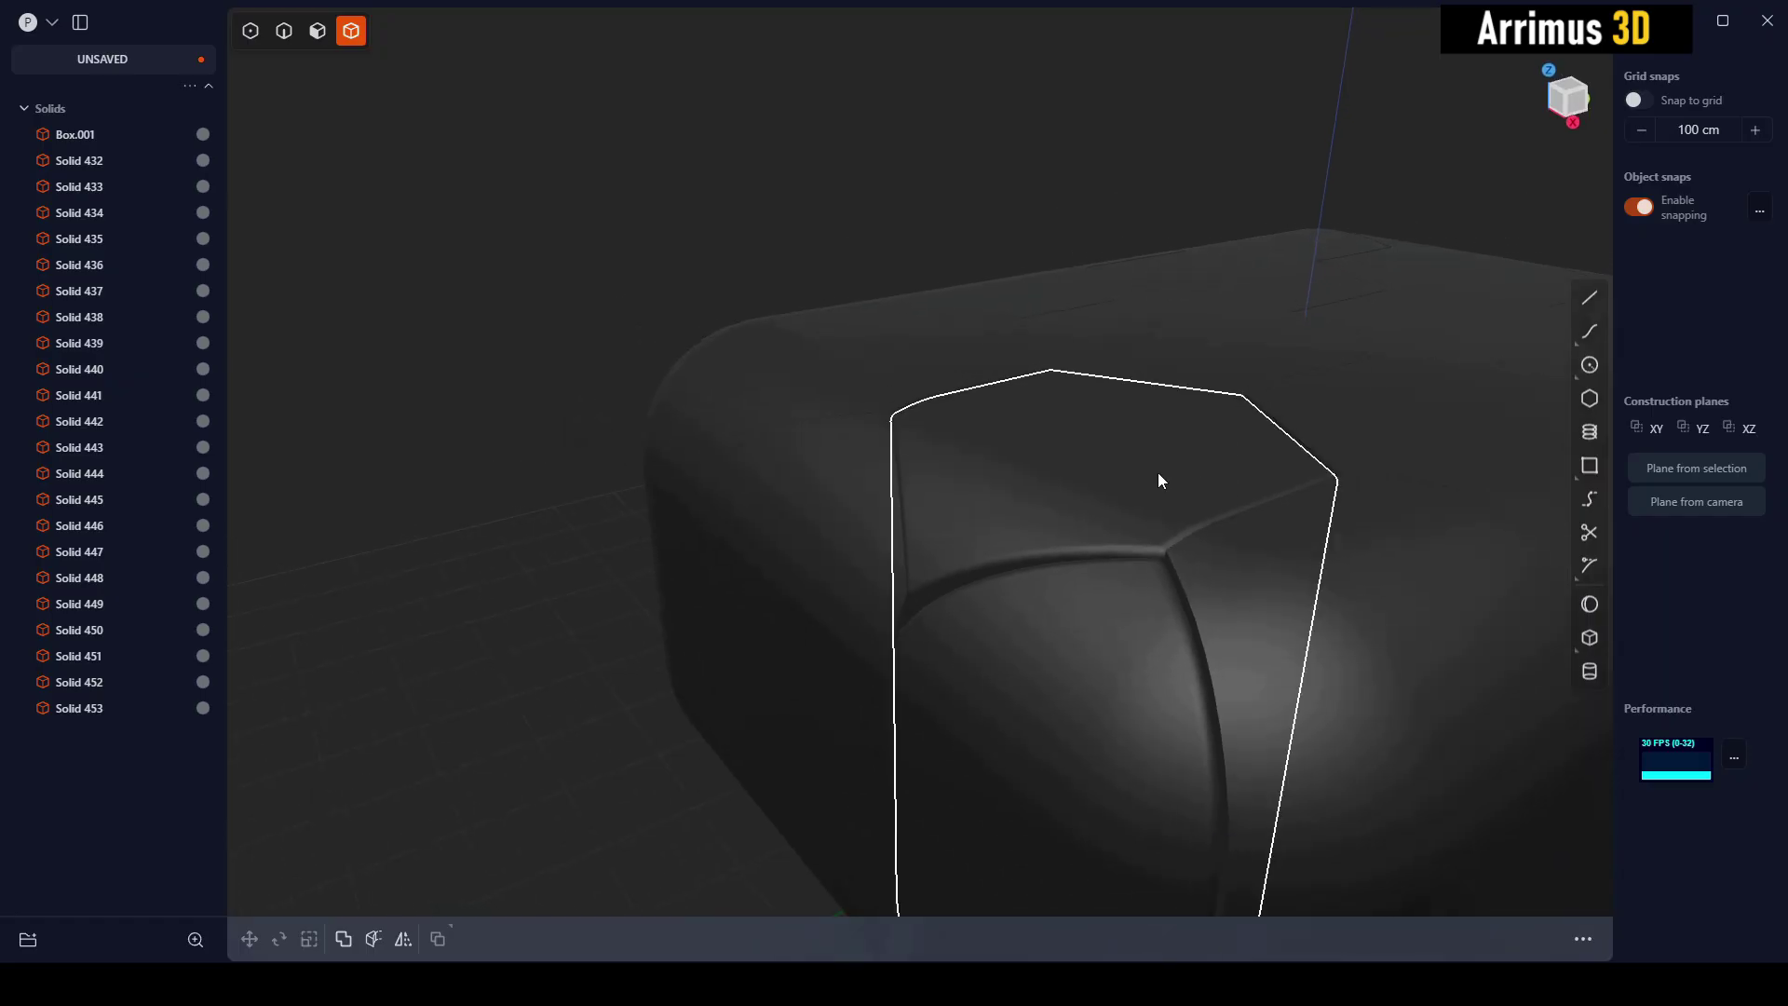
middle_click_drag(1120, 444, 1014, 522)
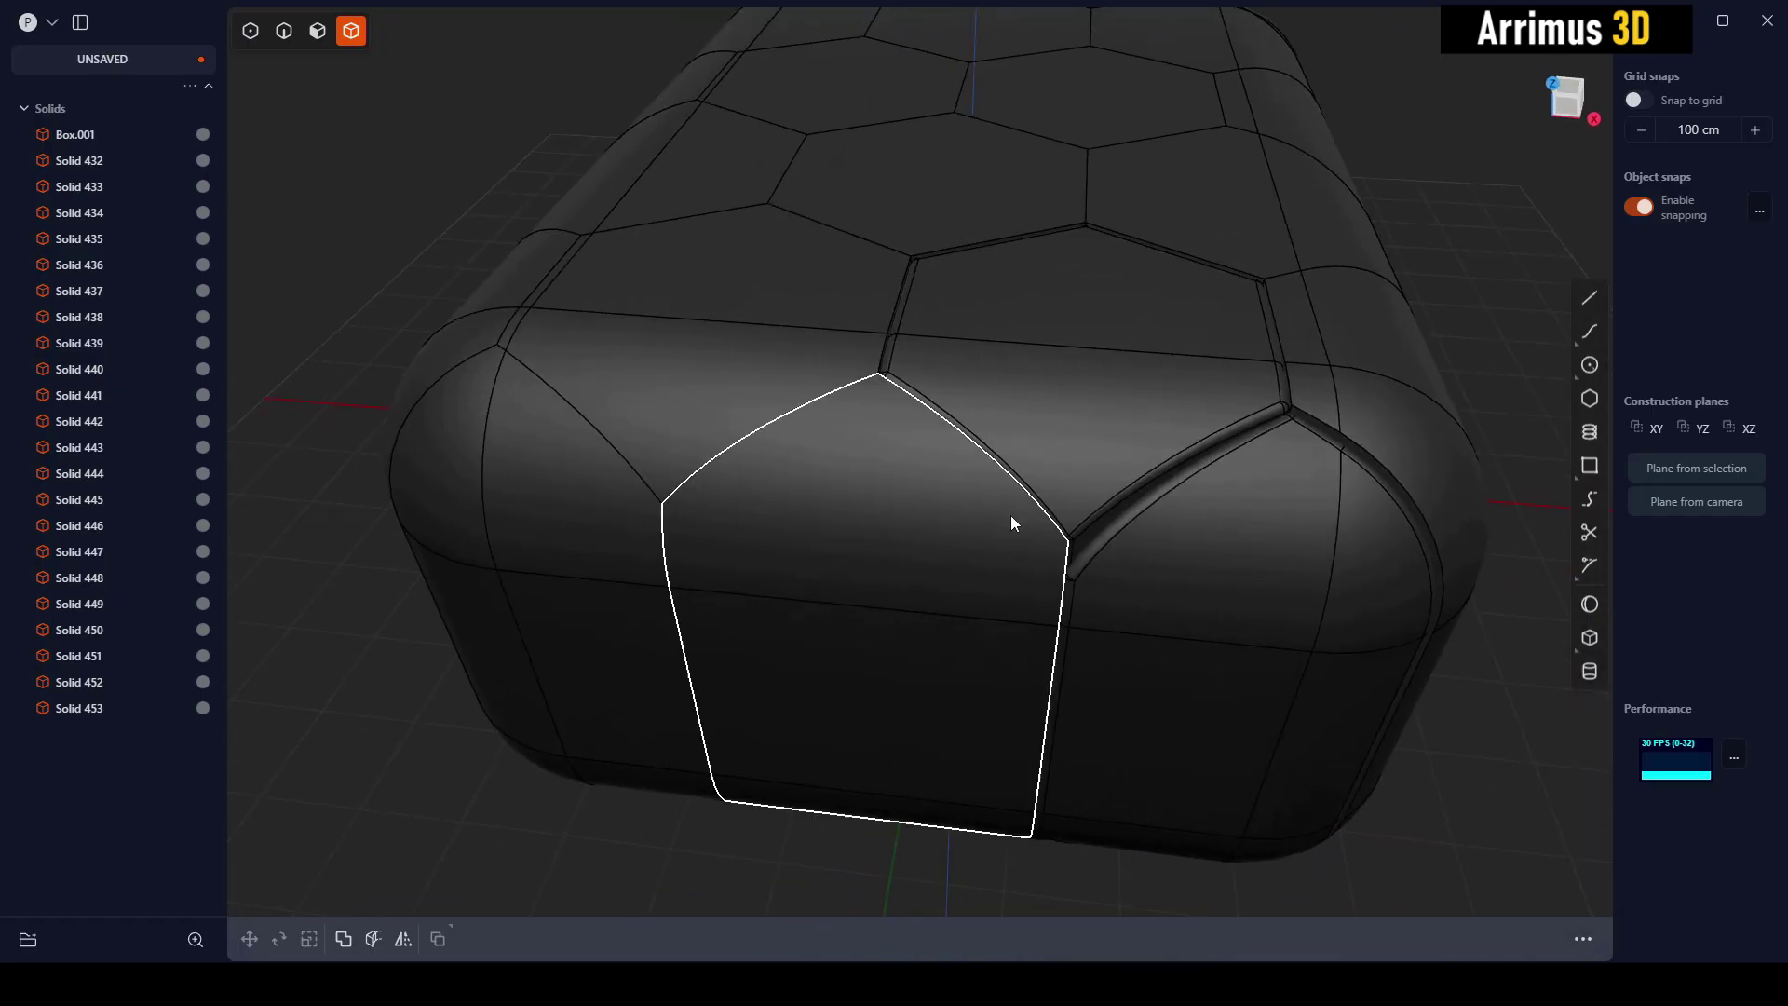
Isolate the filleted hexagonal solid together with the three unfilleted solids beside it along the front end of the box
left_click(964, 406)
left_click(843, 447, "shift")
left_click(702, 354, "shift")
left_click(549, 500, "shift")
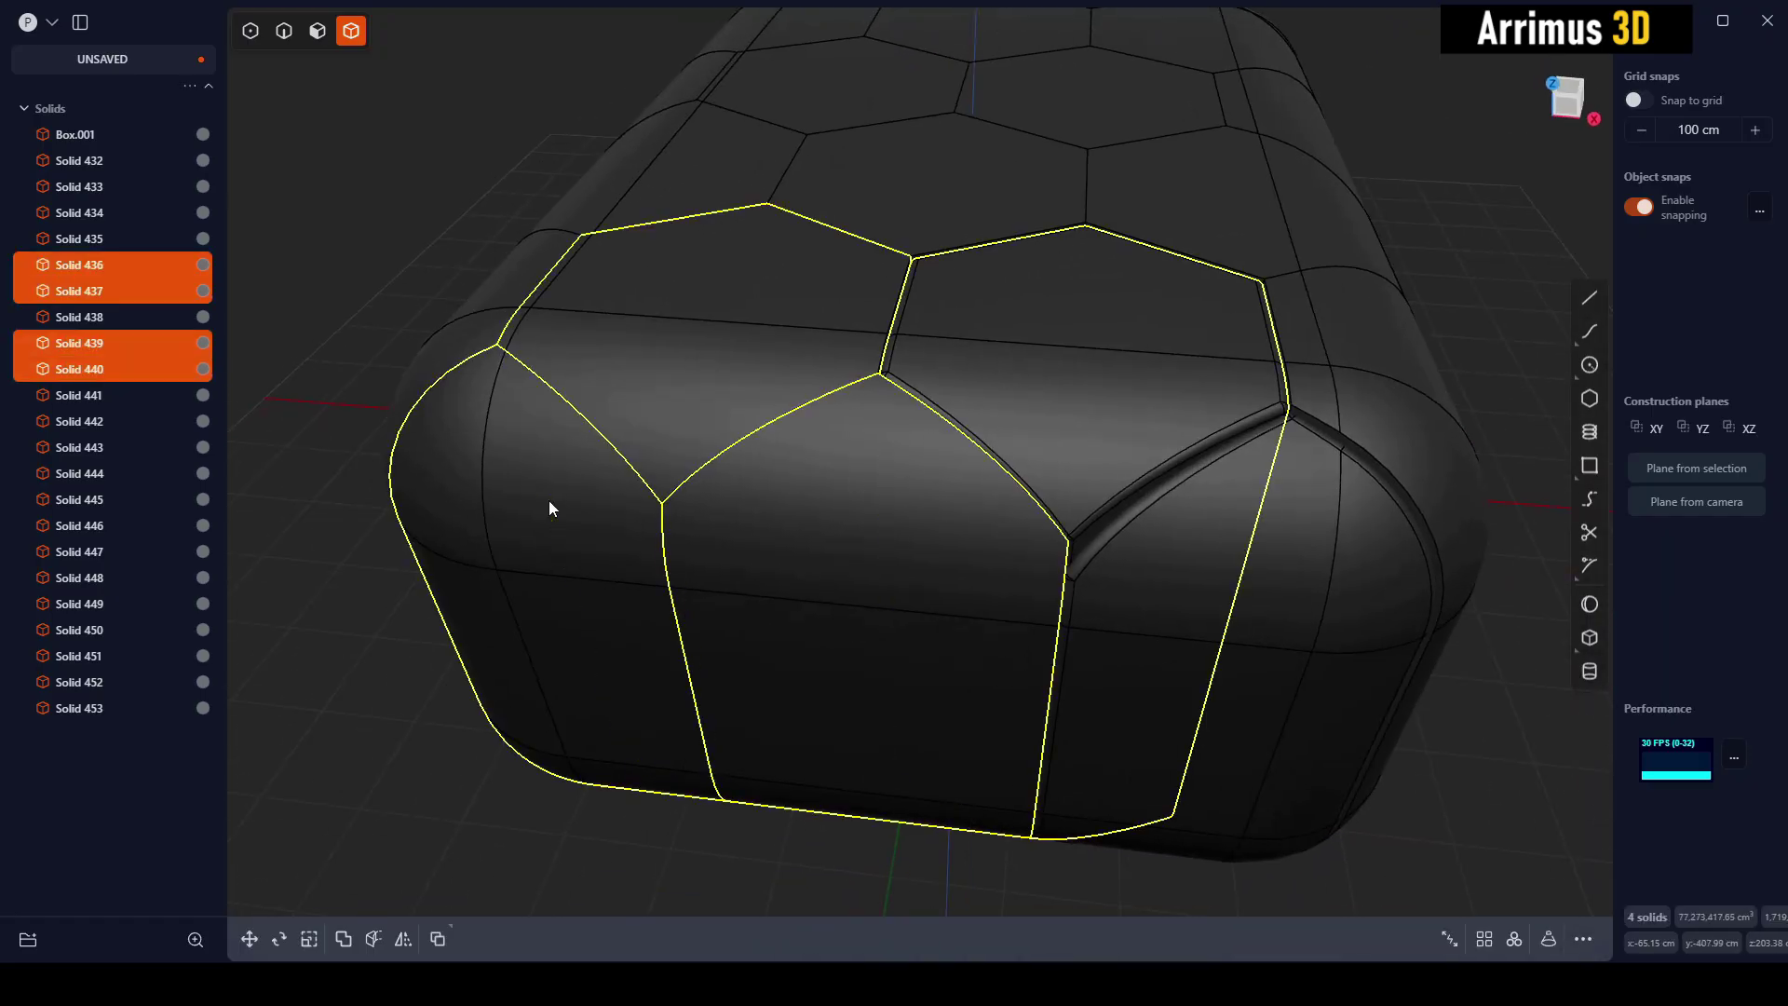
key("slash")
Fillet all edges of the three isolated unfilleted front solids by 6.891 cm, matching the filleted hexagonal solid
left_click(842, 567)
left_click(639, 403, "shift")
left_click(627, 423, "shift")
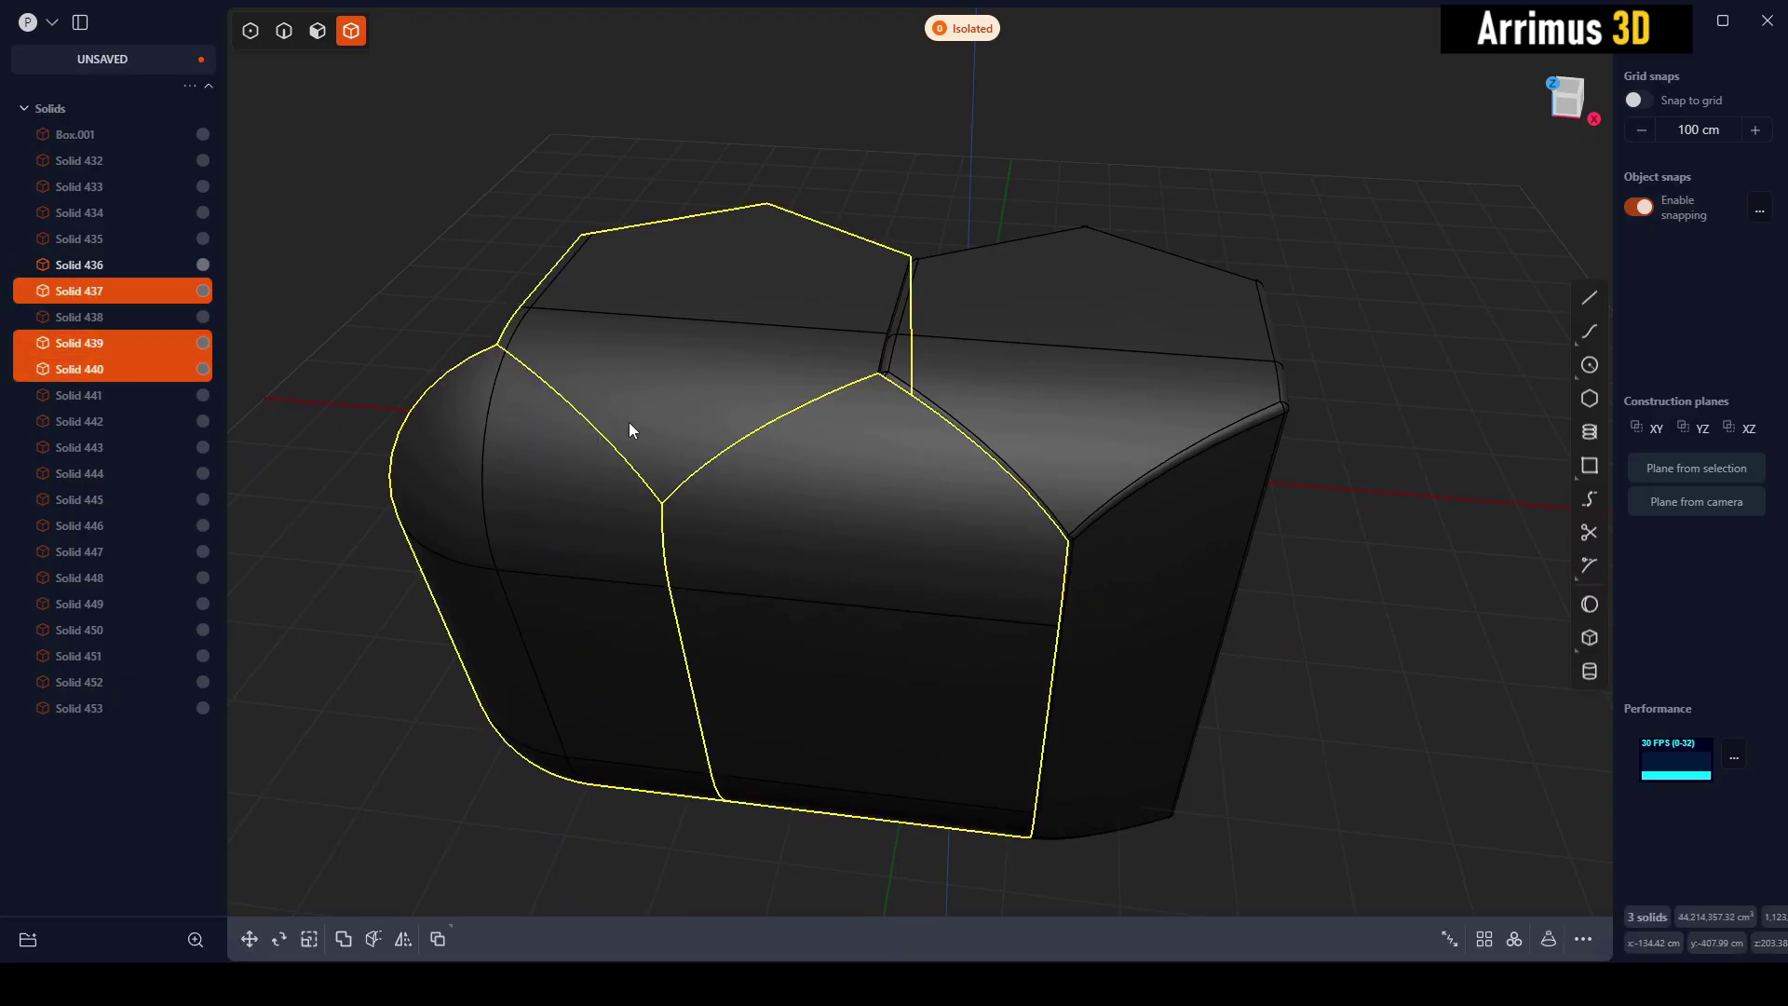
middle_click_drag(627, 423, 756, 481)
key("f")
scroll(874, 462, "up", 5)
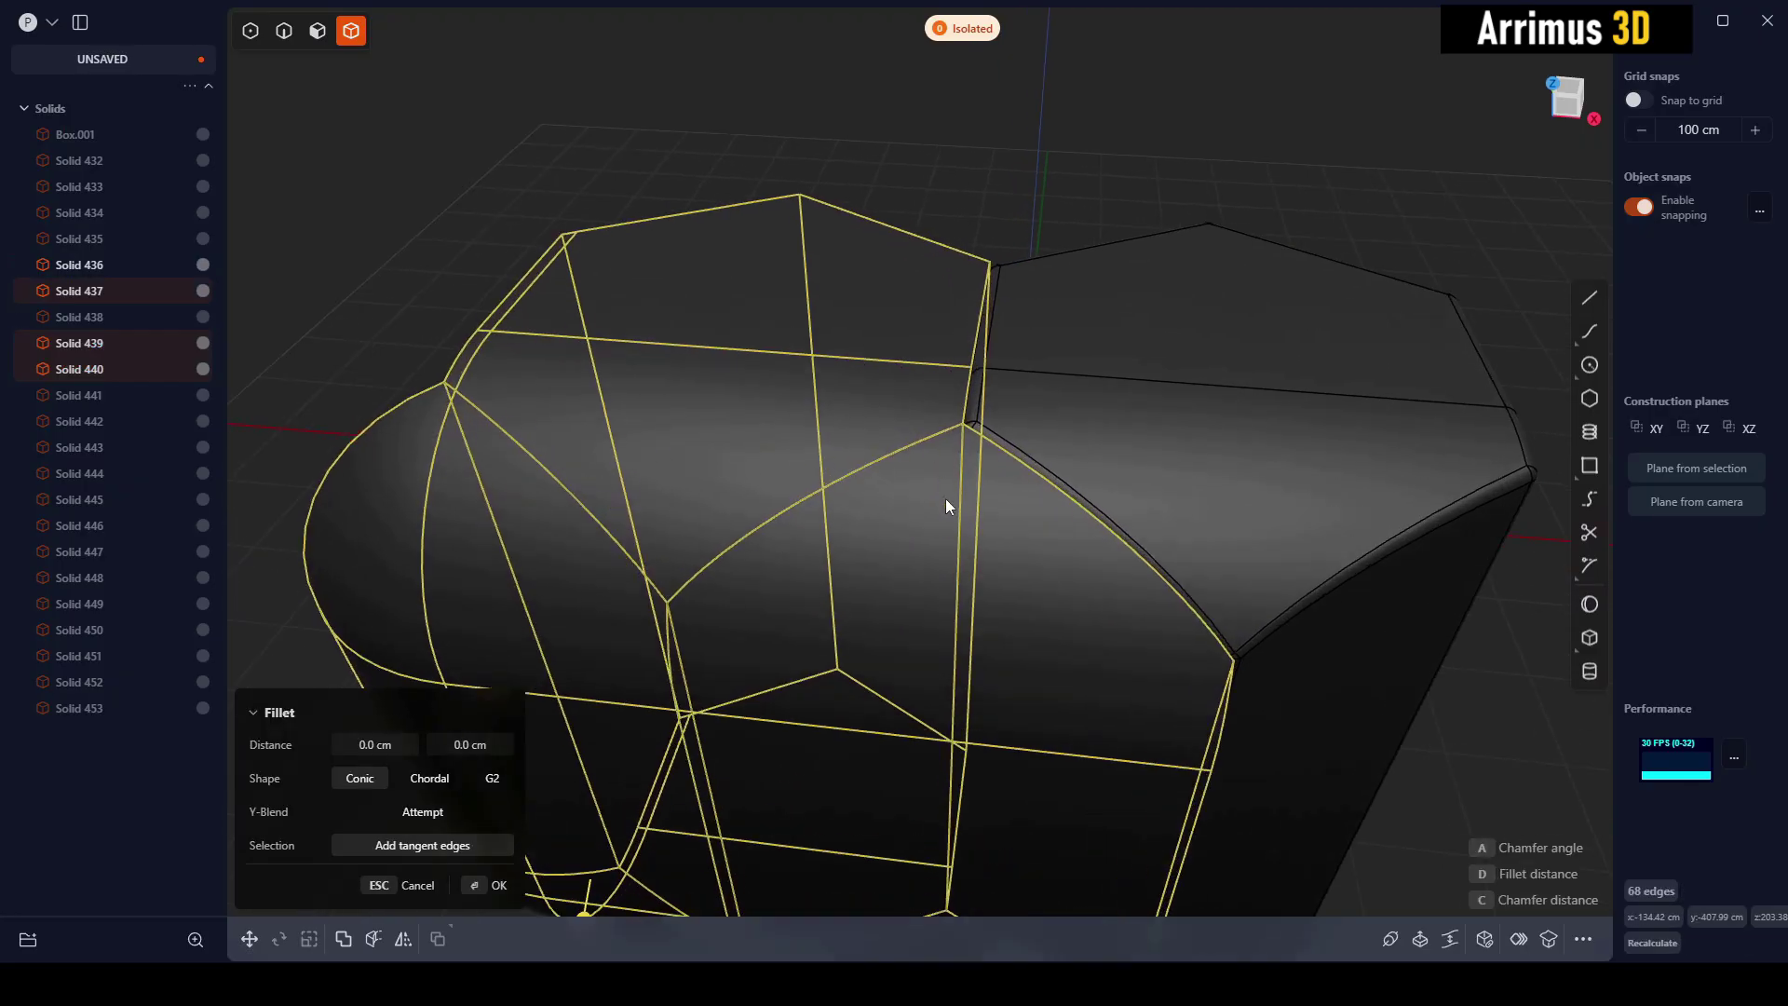
mouse_move(1011, 457)
left_mouse_down()
mouse_move(1030, 447)
mouse_move(937, 461)
mouse_move(1037, 461)
left_mouse_up()
left_click(1036, 461)
middle_click_drag(1443, 557, 1250, 484, "shift")
scroll(1250, 478, "up", 3)
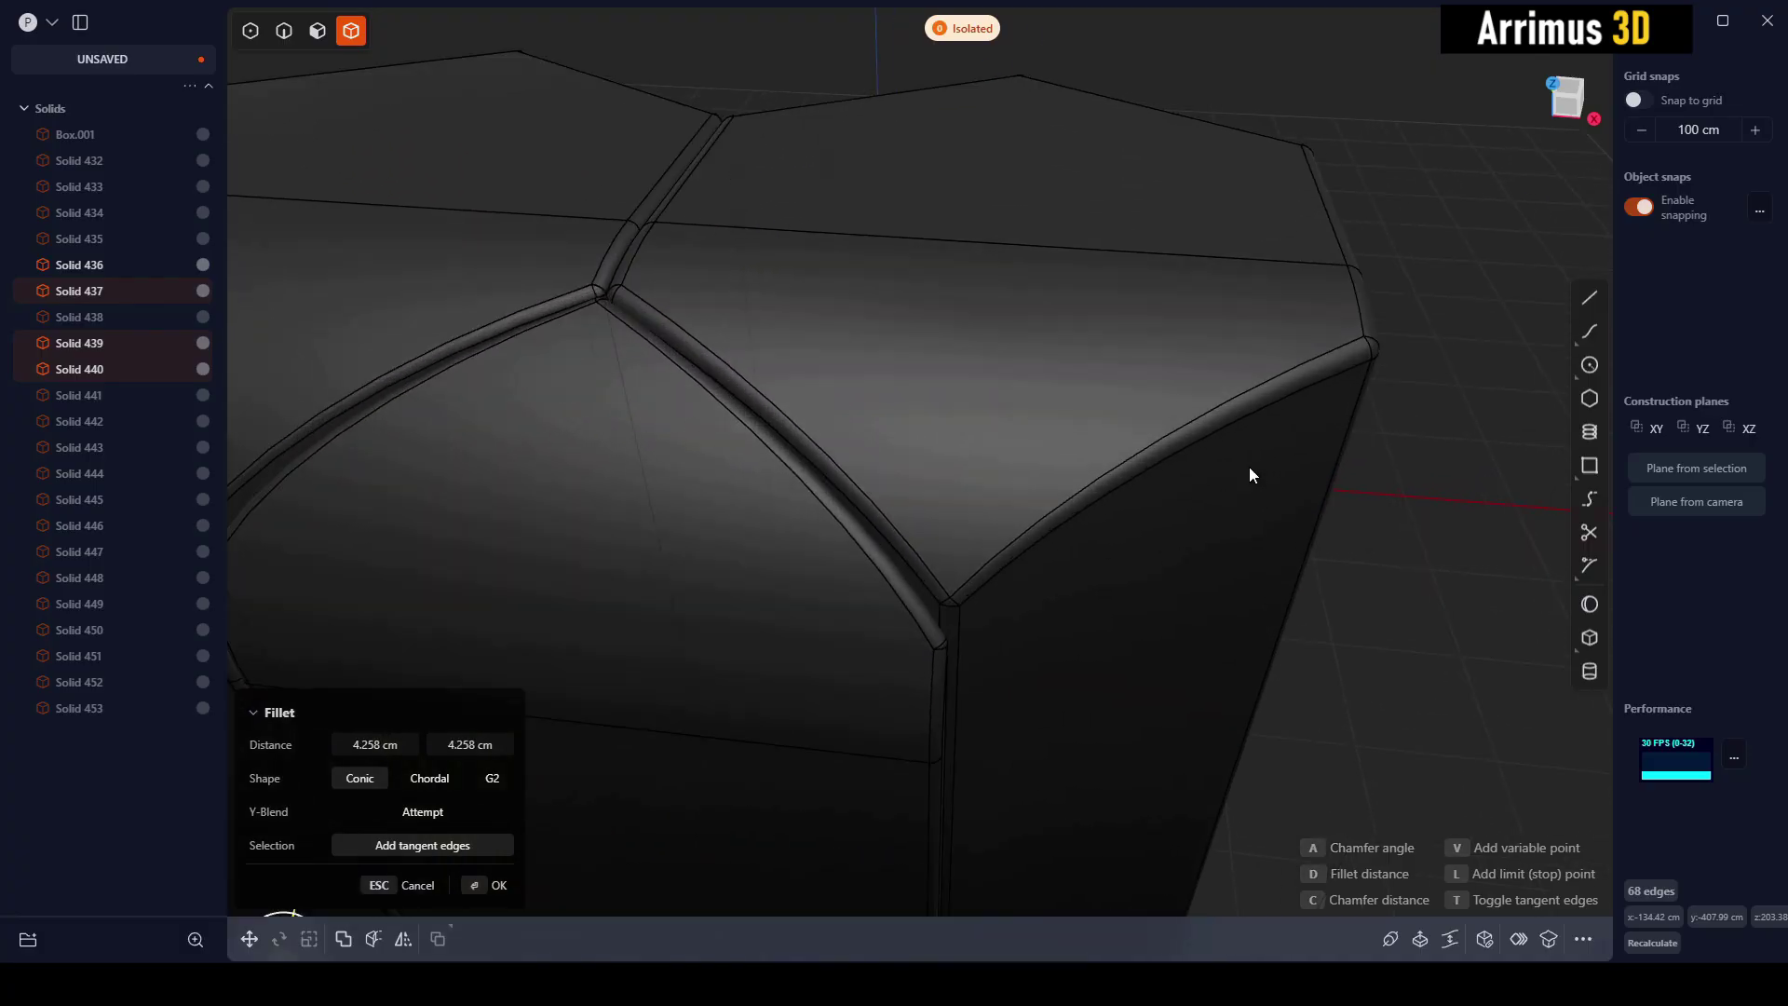
middle_click_drag(1056, 328, 1419, 532, "shift")
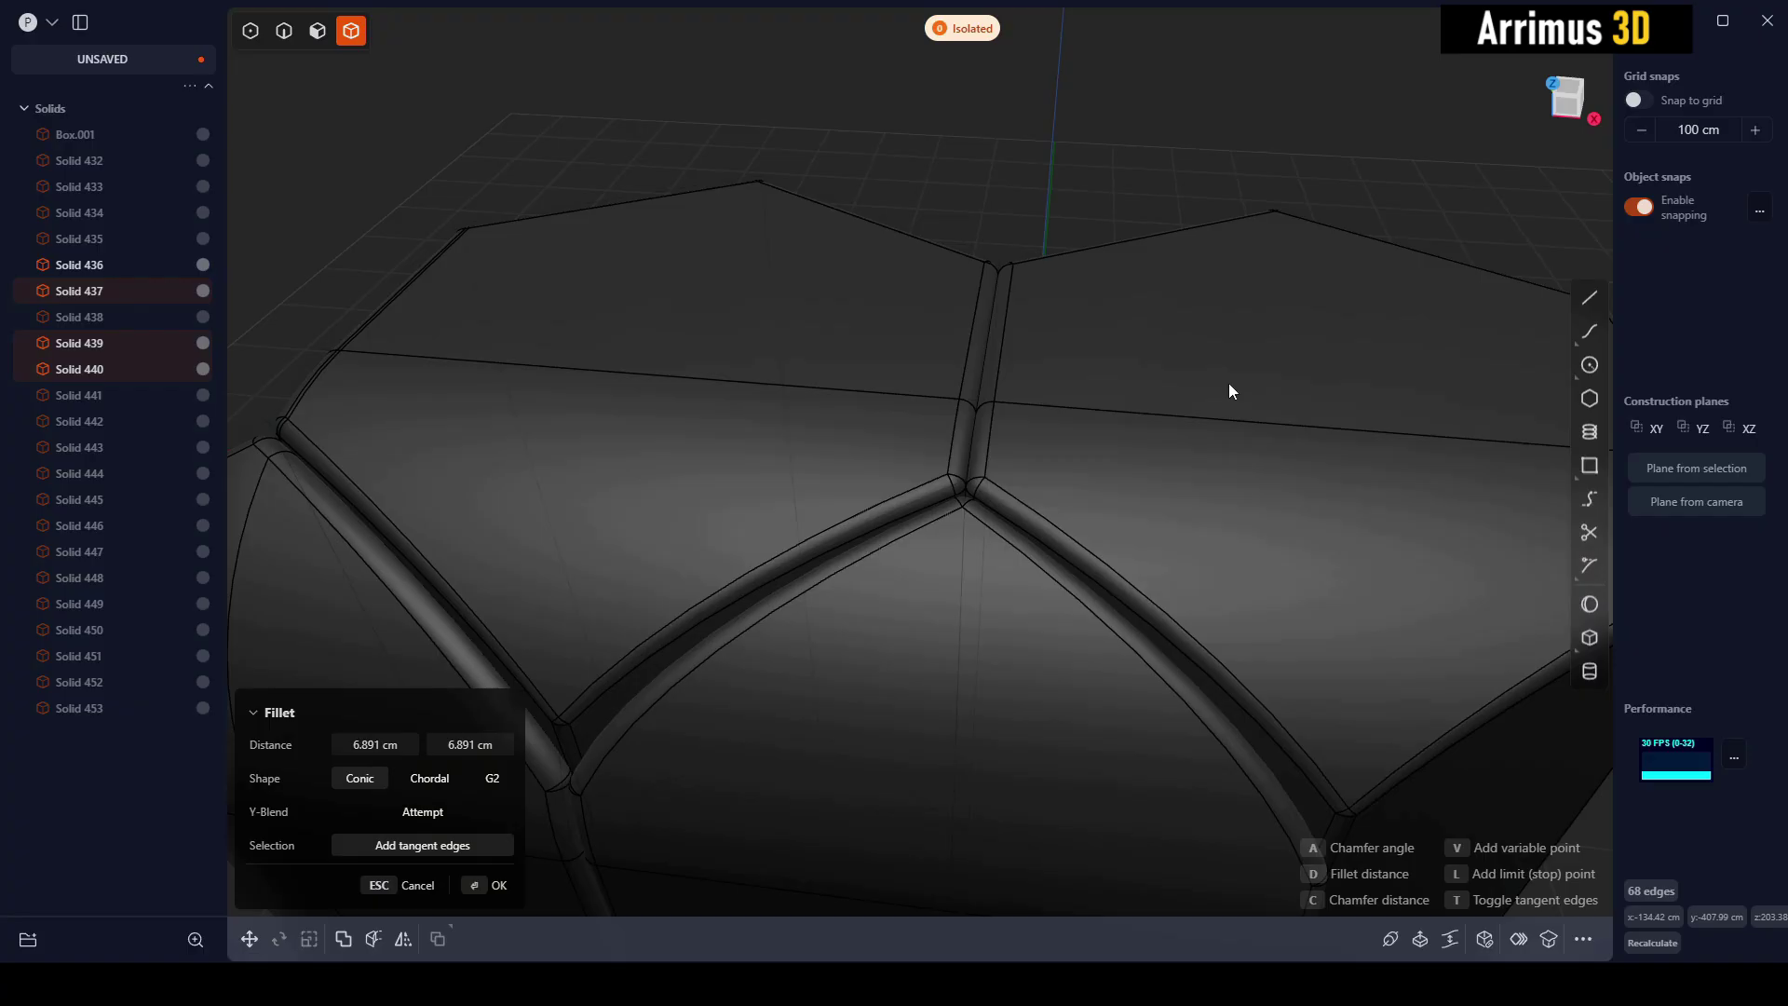
key("Return")
Bring back the full box, then isolate the three solids of the row behind together with one filleted front hexagonal solid
scroll(1223, 454, "down", 5)
middle_click_drag(1157, 307, 1307, 362)
left_click(1308, 356)
key("/")
middle_click_drag(1276, 441, 1249, 481)
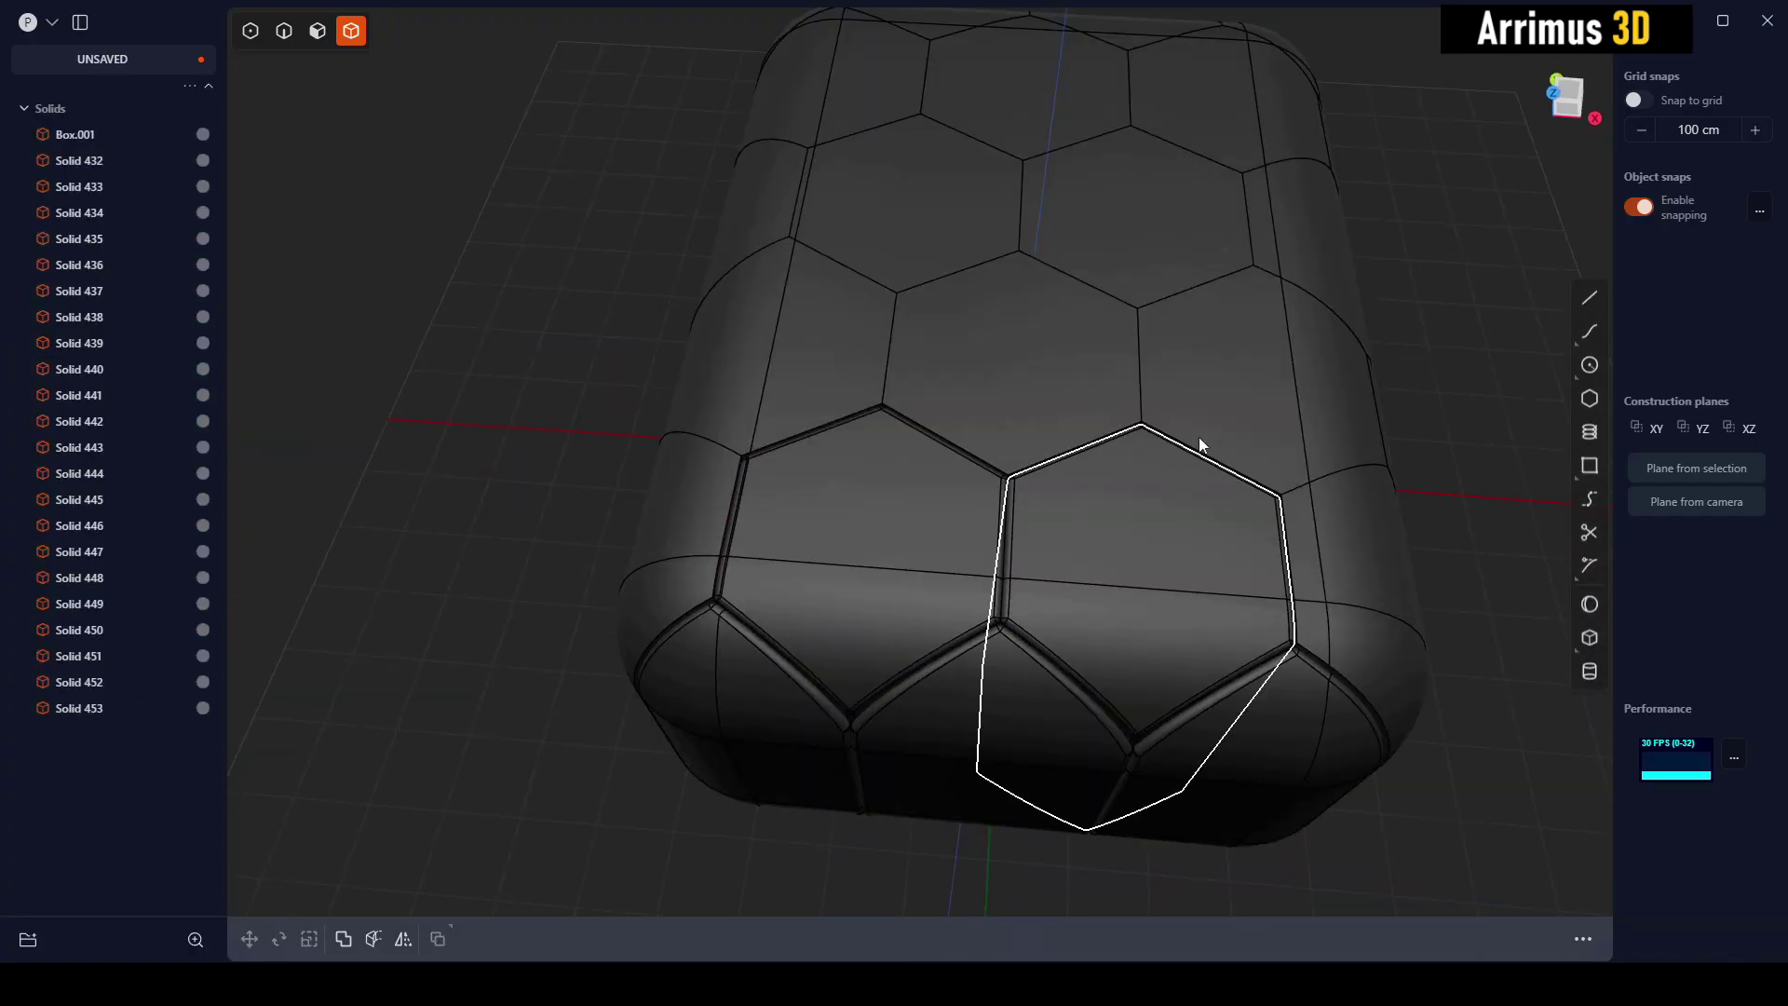
middle_click_drag(1242, 364, 1161, 413, "shift")
left_click(1159, 411)
left_click(918, 406)
left_click(752, 428)
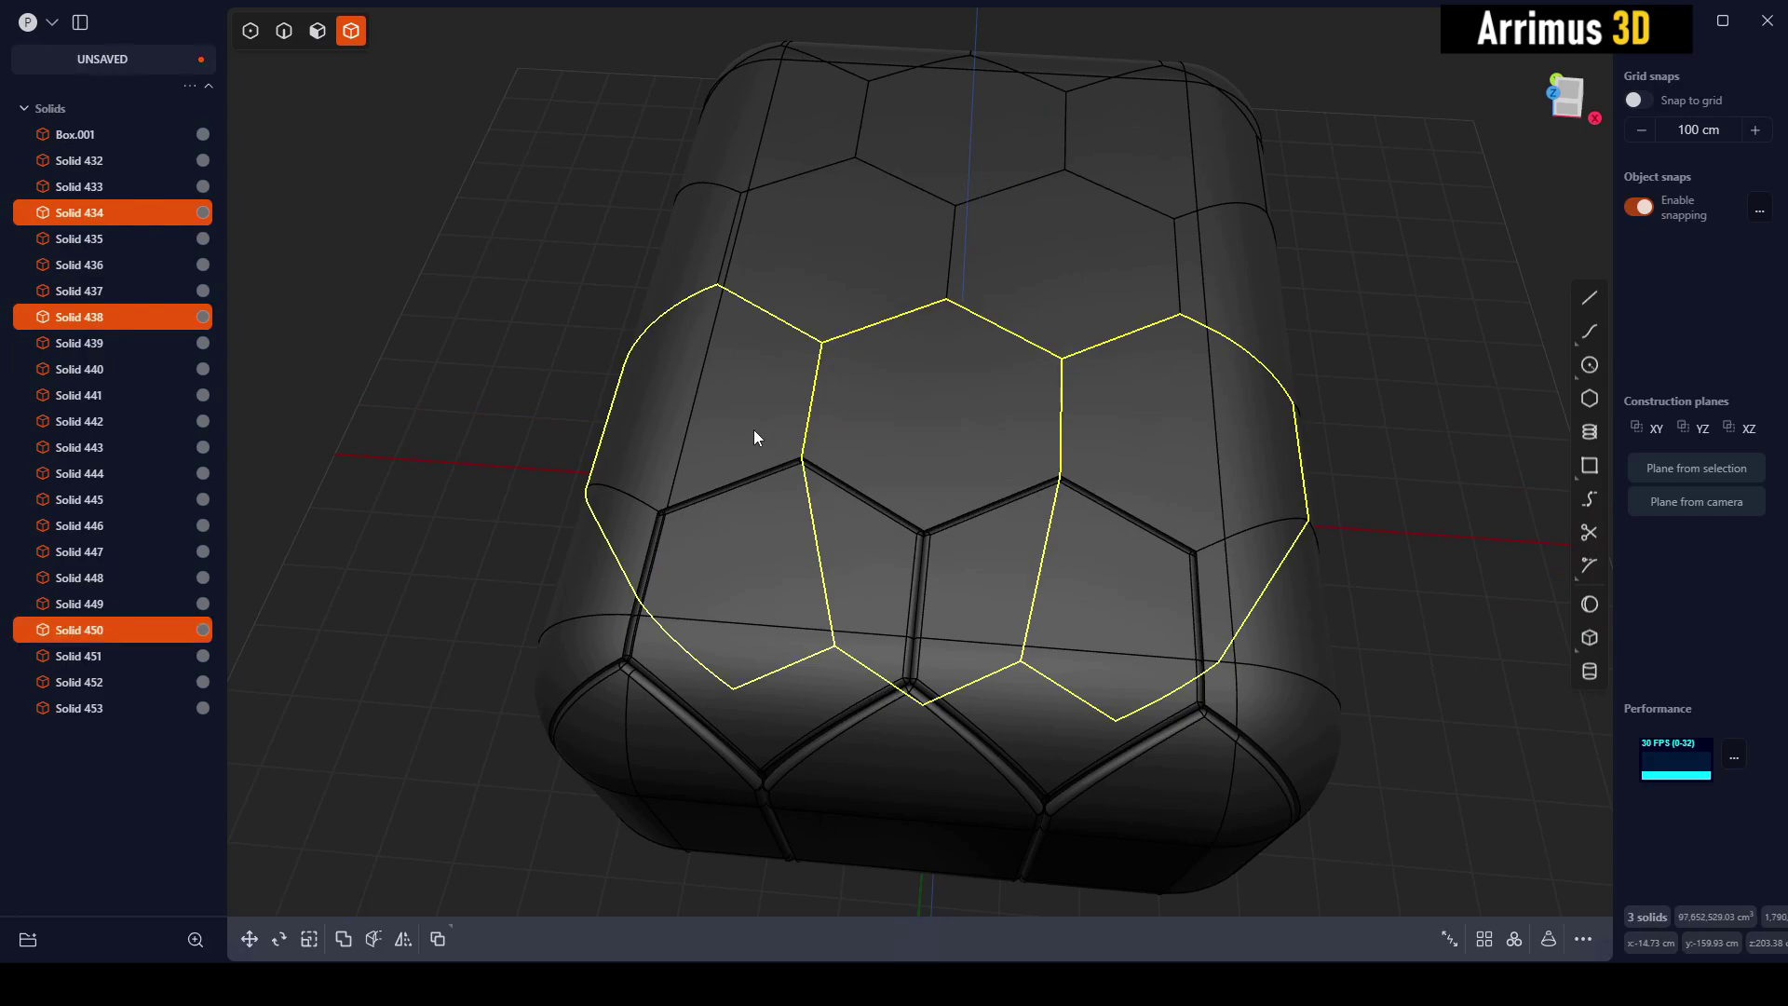
left_click(1099, 612)
key("/")
Fillet all edges of the three second-row solids, matching the fillet distance of the filleted front hexagonal solid
left_click(1250, 635)
middle_click_drag(1251, 635, 1204, 582)
left_click(1237, 429)
left_click(947, 361)
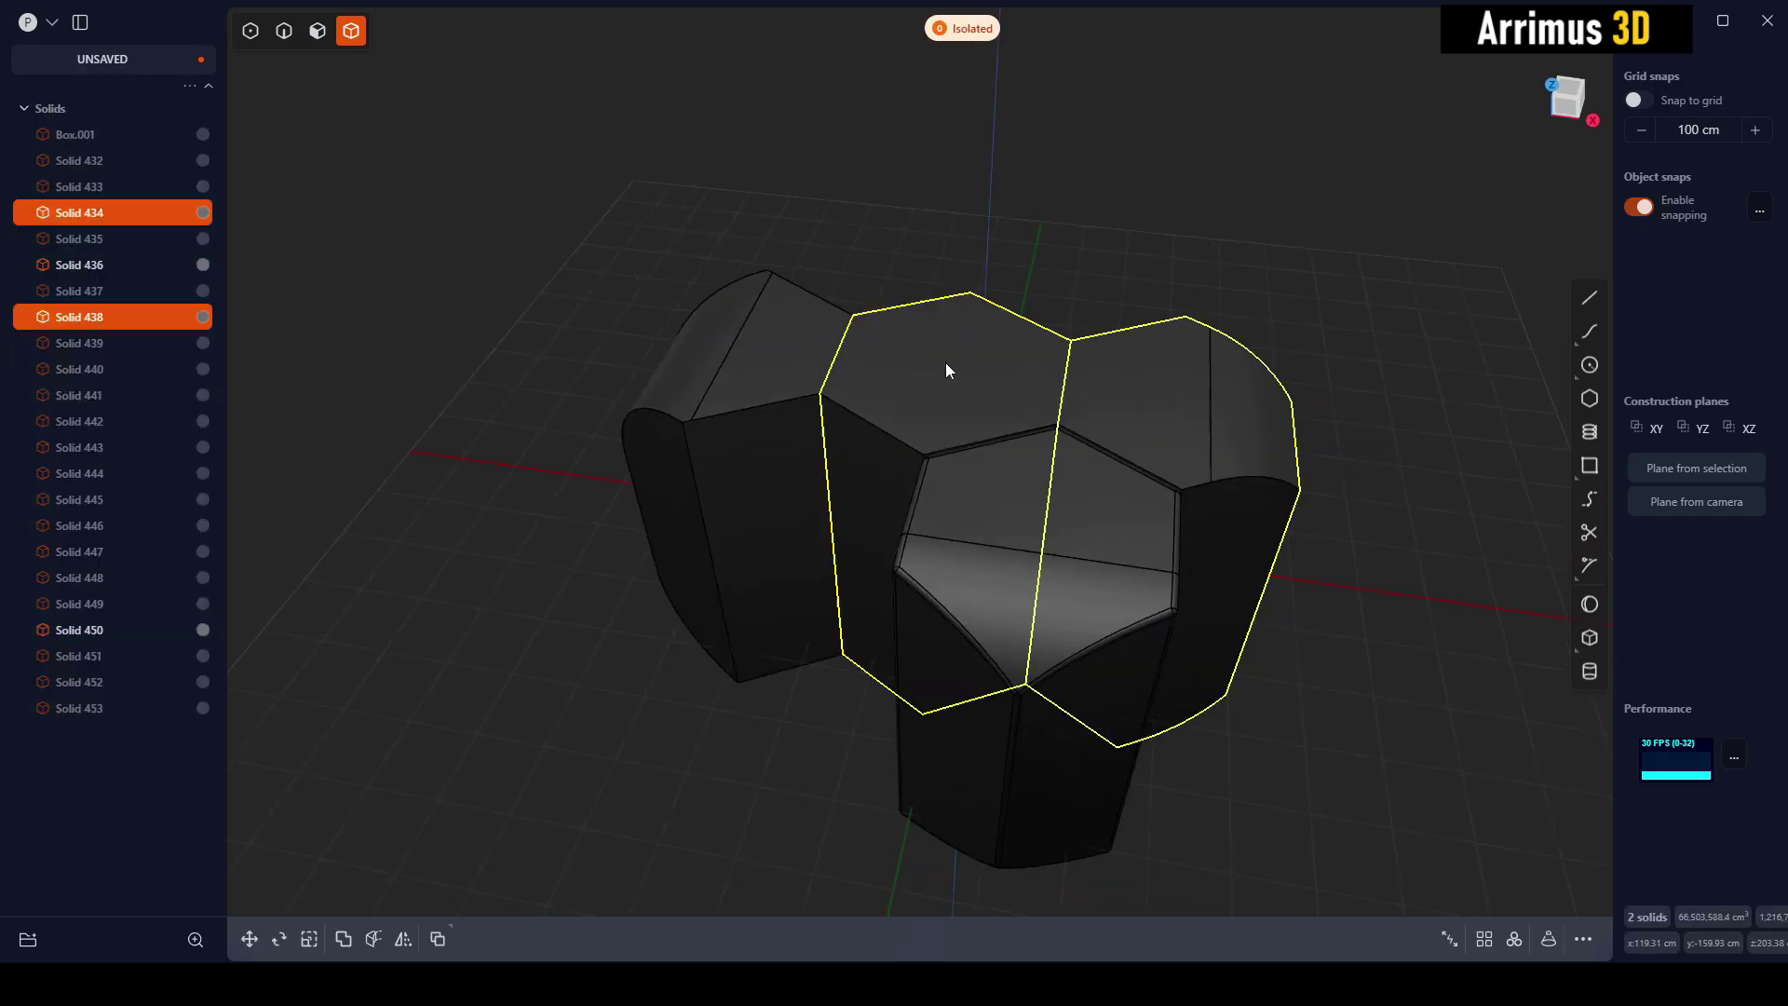
left_click(773, 363)
key("f")
scroll(1113, 470, "up", 5)
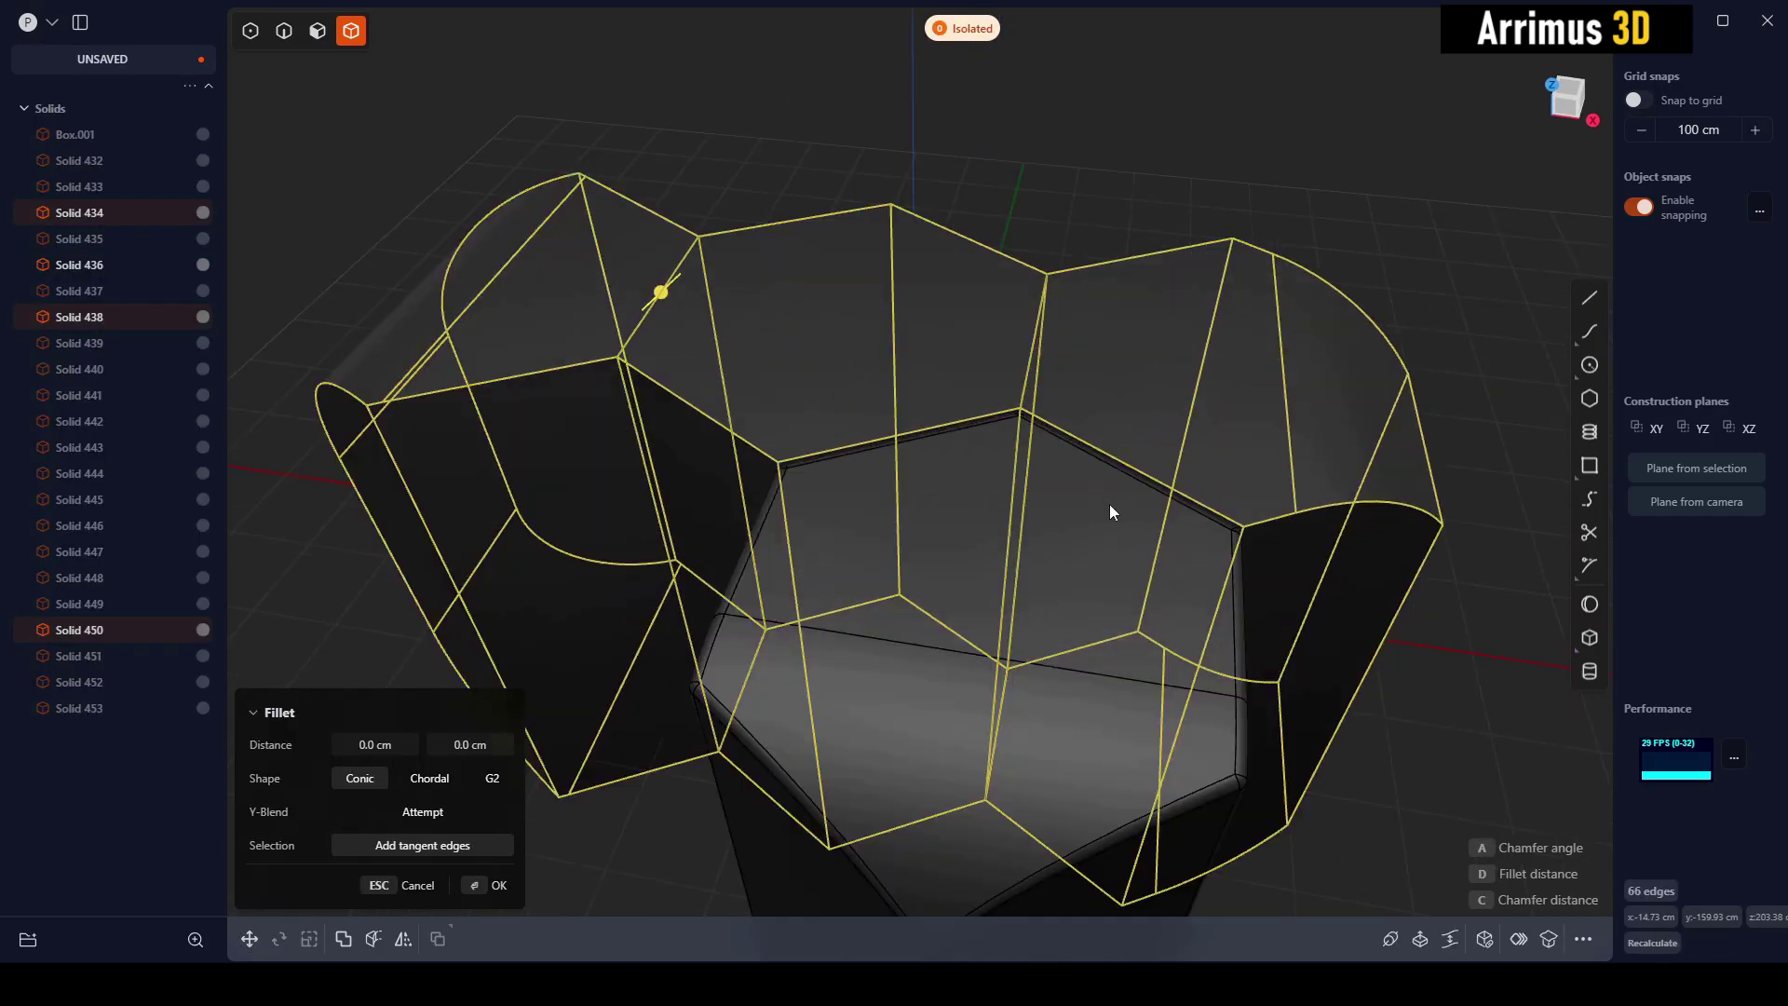
key("d")
left_click(1109, 445)
middle_click_drag(1349, 637, 1165, 472)
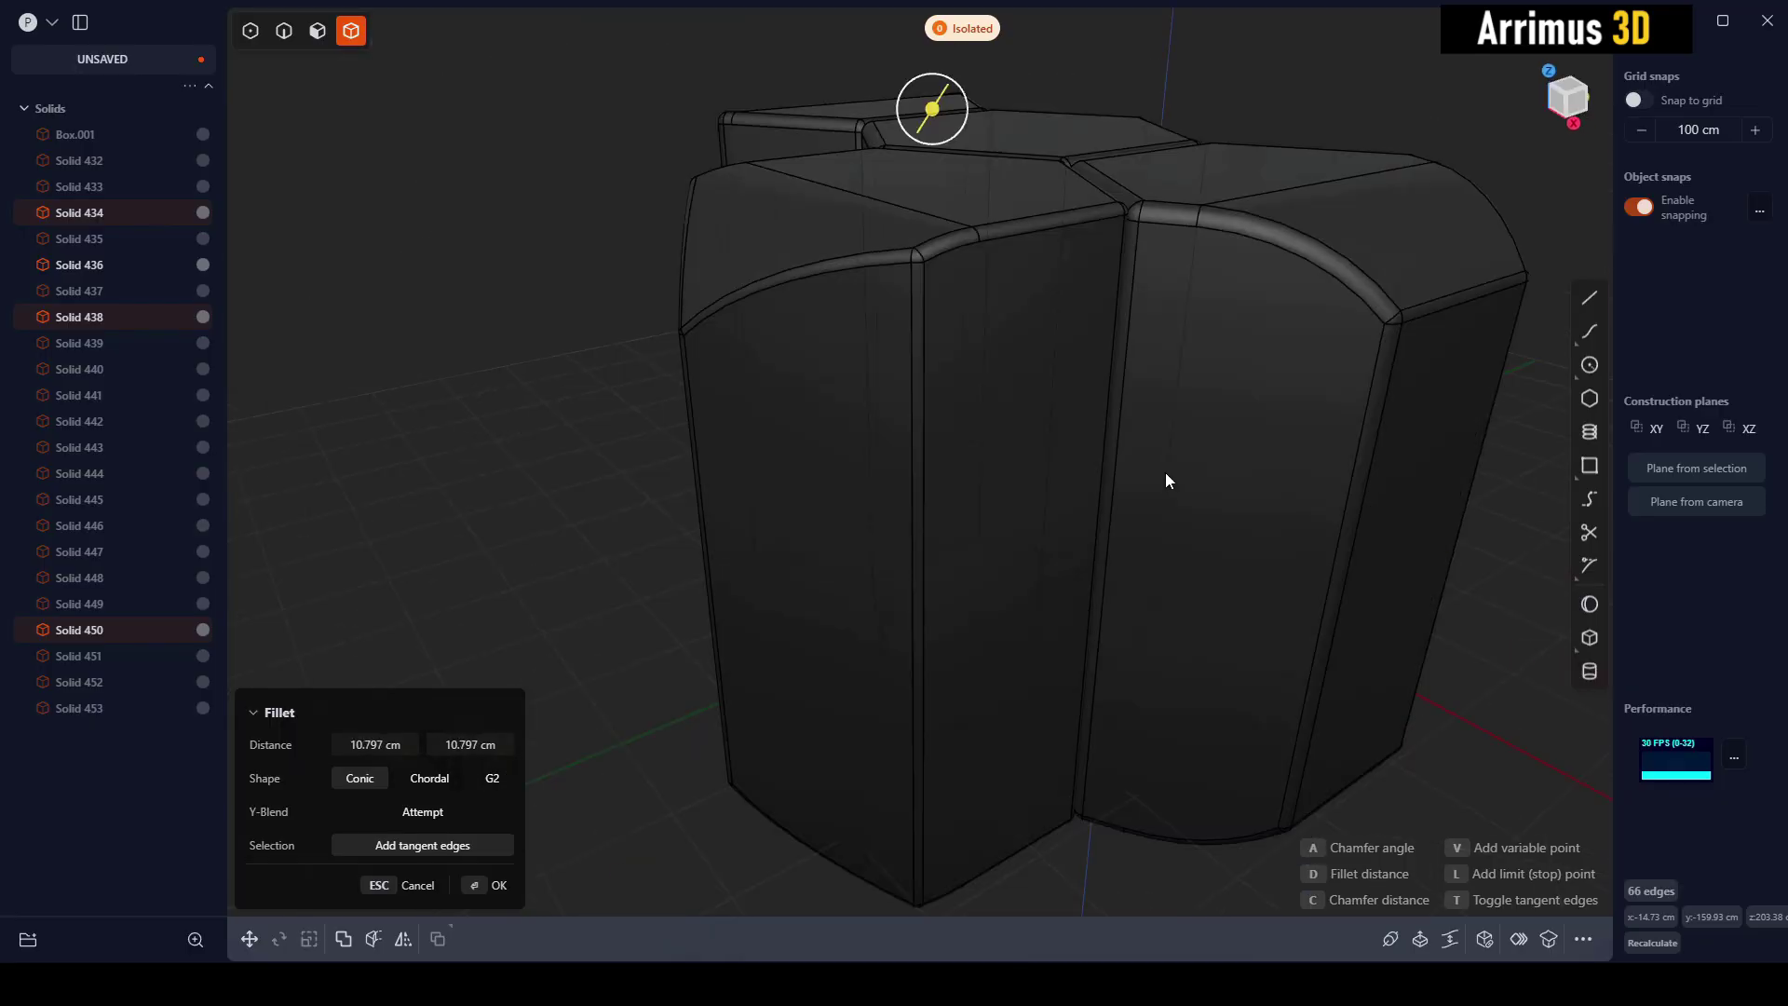
middle_click_drag(1069, 186, 1246, 463)
key("d")
left_click(1054, 226)
key("Return")
key("Escape")
Bring back the full box, then isolate the next row's three unfilleted solids together with the filleted central hexagonal solid
scroll(1243, 455, "down", 3)
key("slash")
middle_click_drag(1373, 349, 1283, 414, "shift")
left_click(1237, 373)
left_click(1008, 333)
left_click(838, 298)
left_click(908, 468)
key("/")
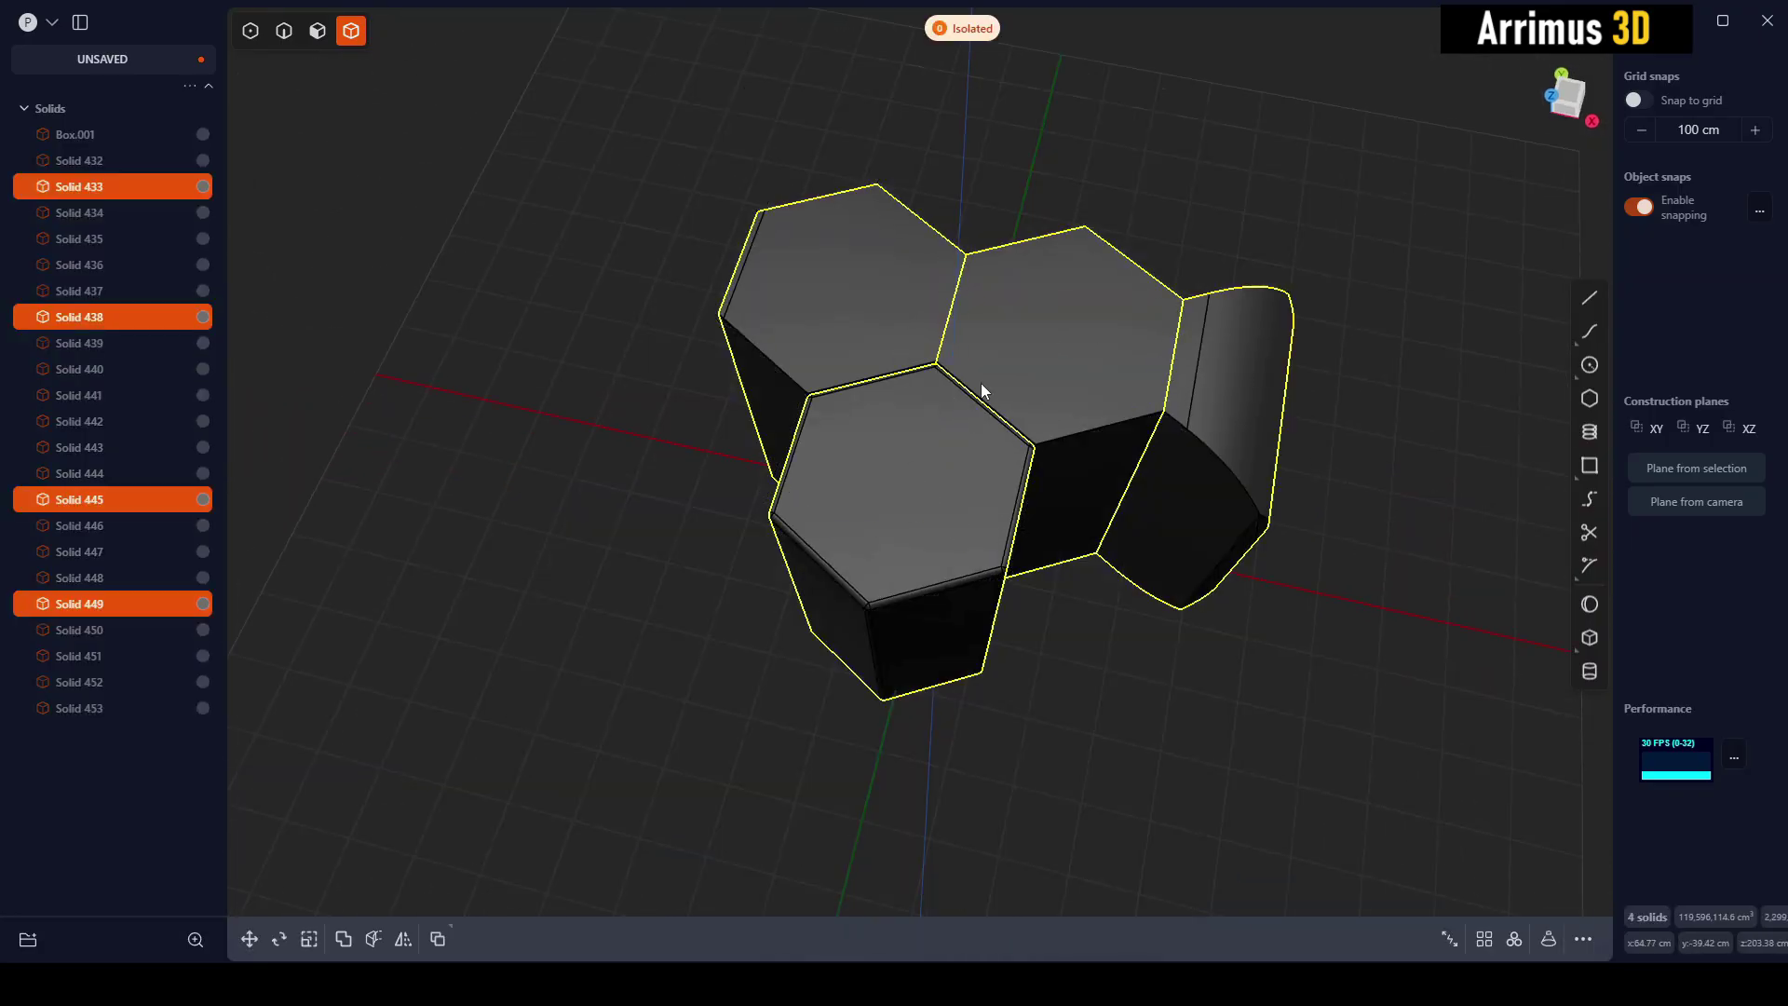
Fillet all edges of the three isolated unfilleted third-row solids by 6.891 cm, matching the filleted central hexagonal solid
middle_click_drag(981, 383, 999, 424)
scroll(998, 424, "up", 3)
left_click(1361, 127)
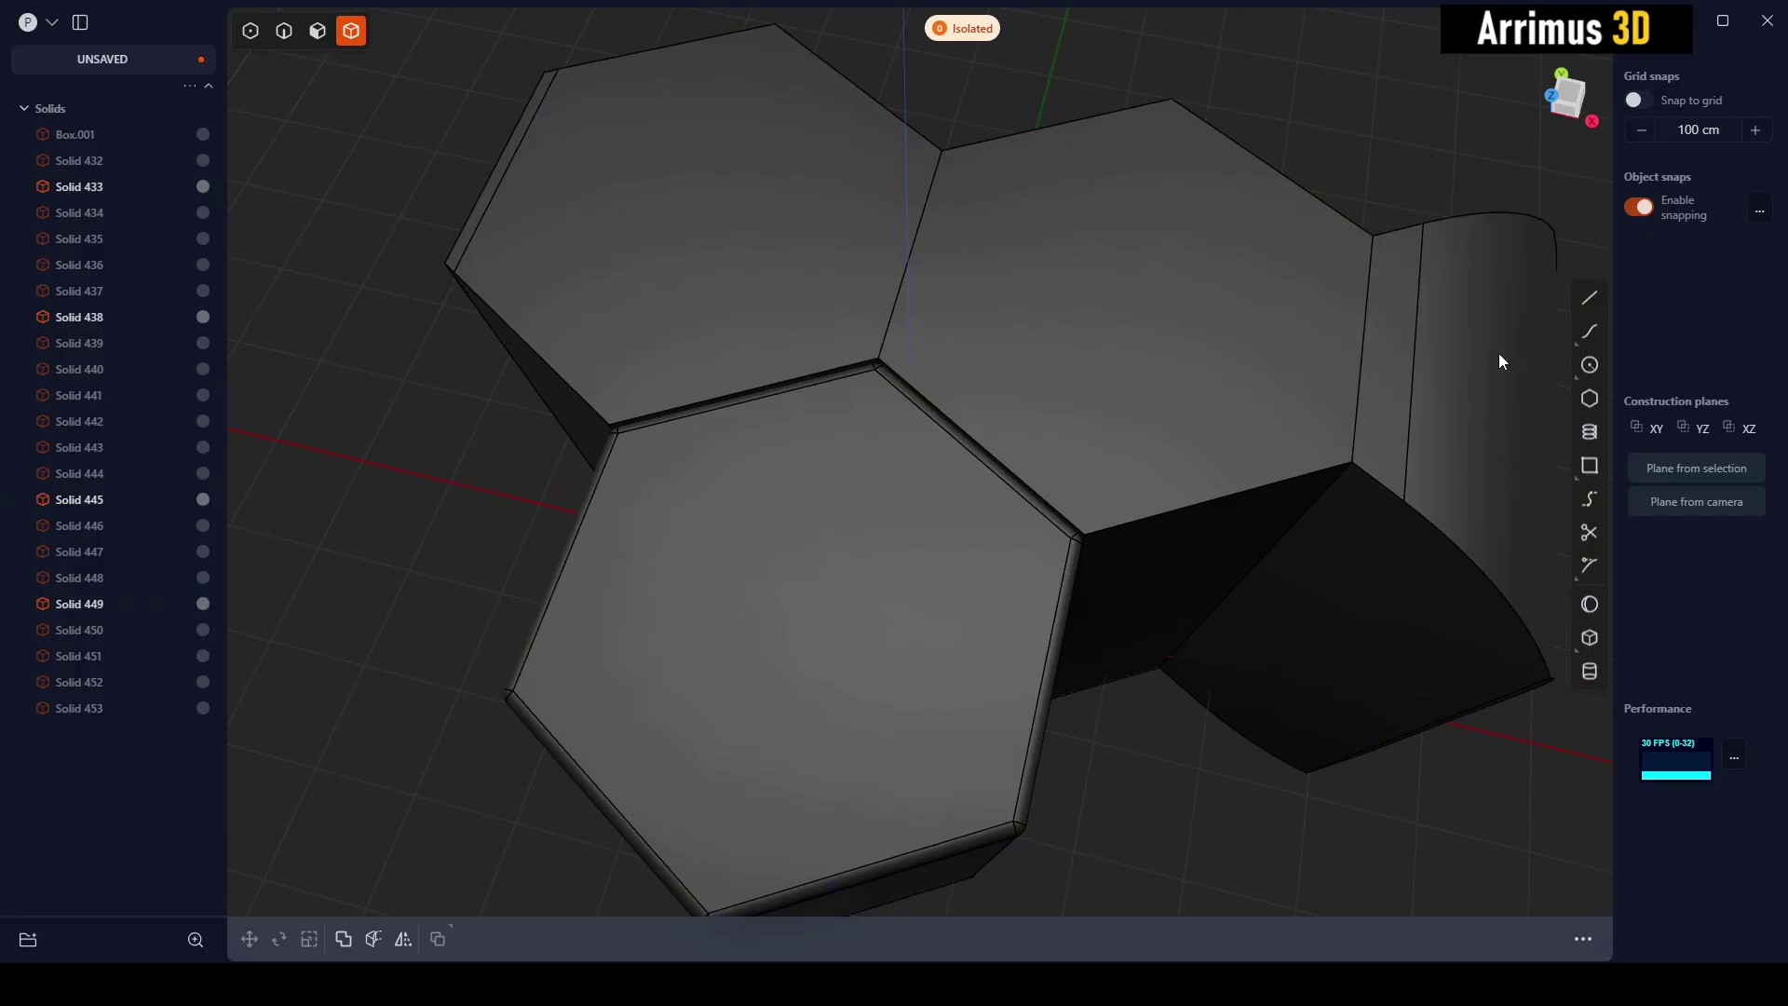
left_click(1499, 354)
left_click(1192, 291, "shift")
left_click(887, 233, "shift")
key("b")
mouse_move(1060, 565)
middle_mouse_down("shift")
mouse_move(1073, 517)
mouse_move(1022, 428)
mouse_move(1064, 572)
middle_mouse_up("shift")
key("d")
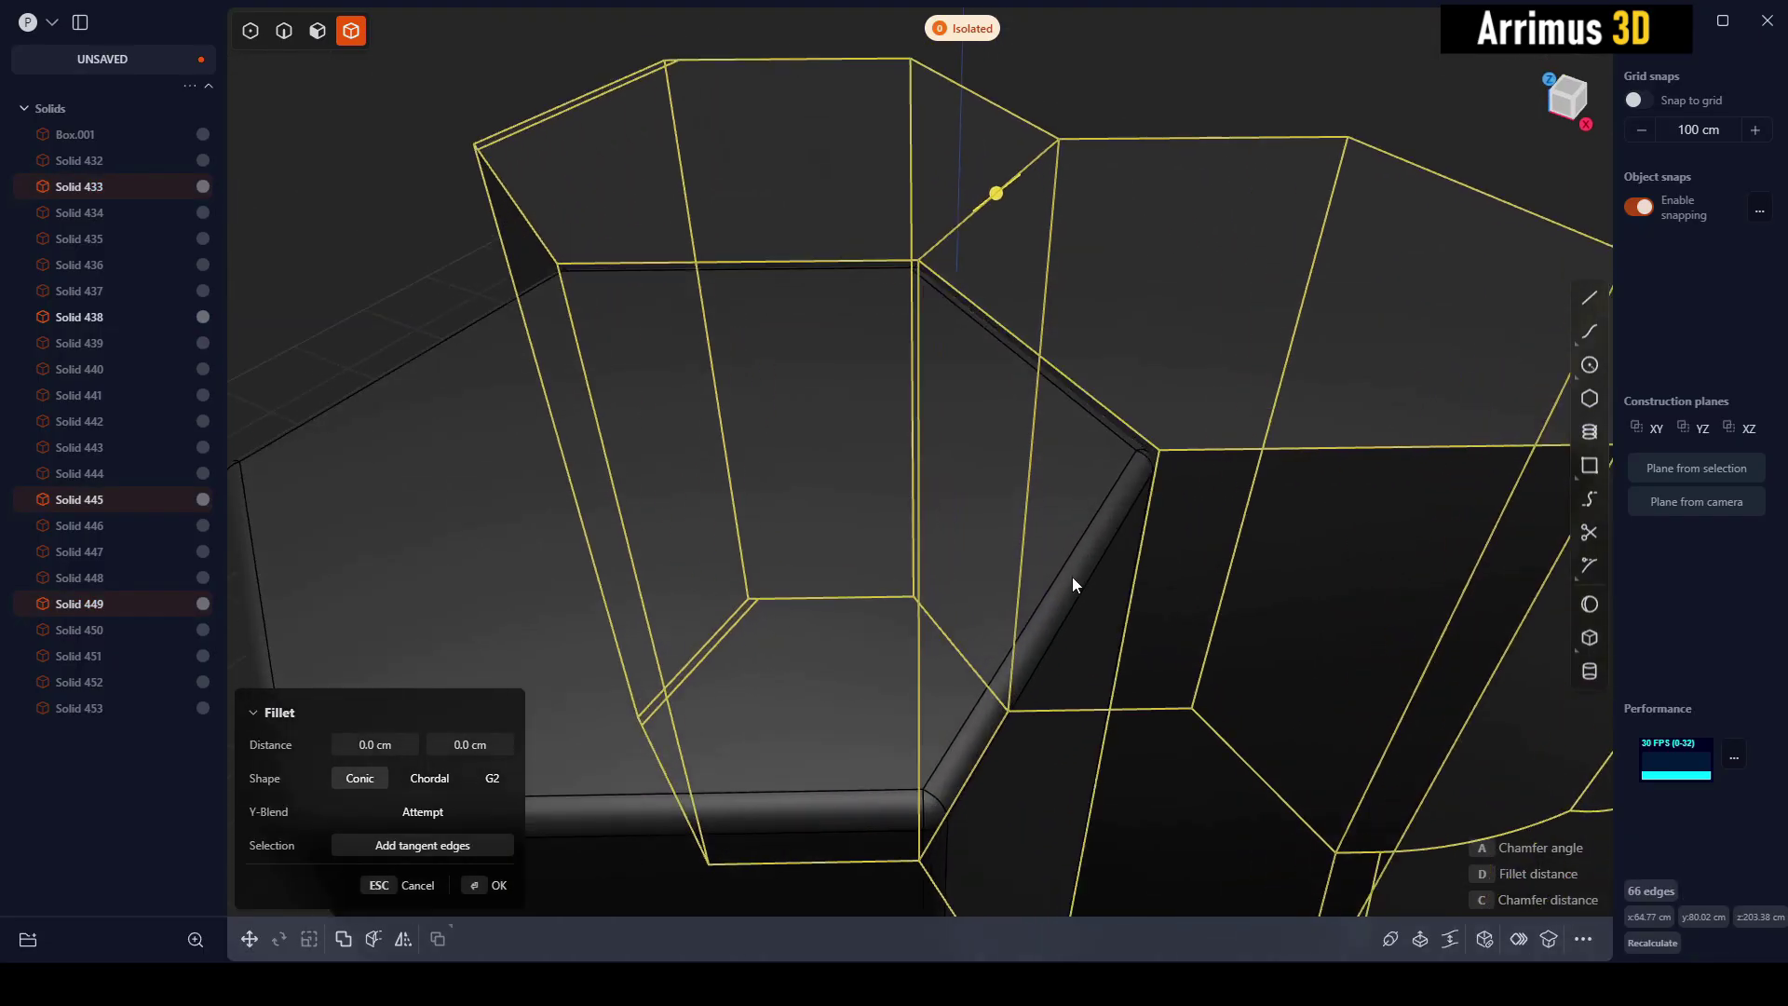
left_click(1081, 578)
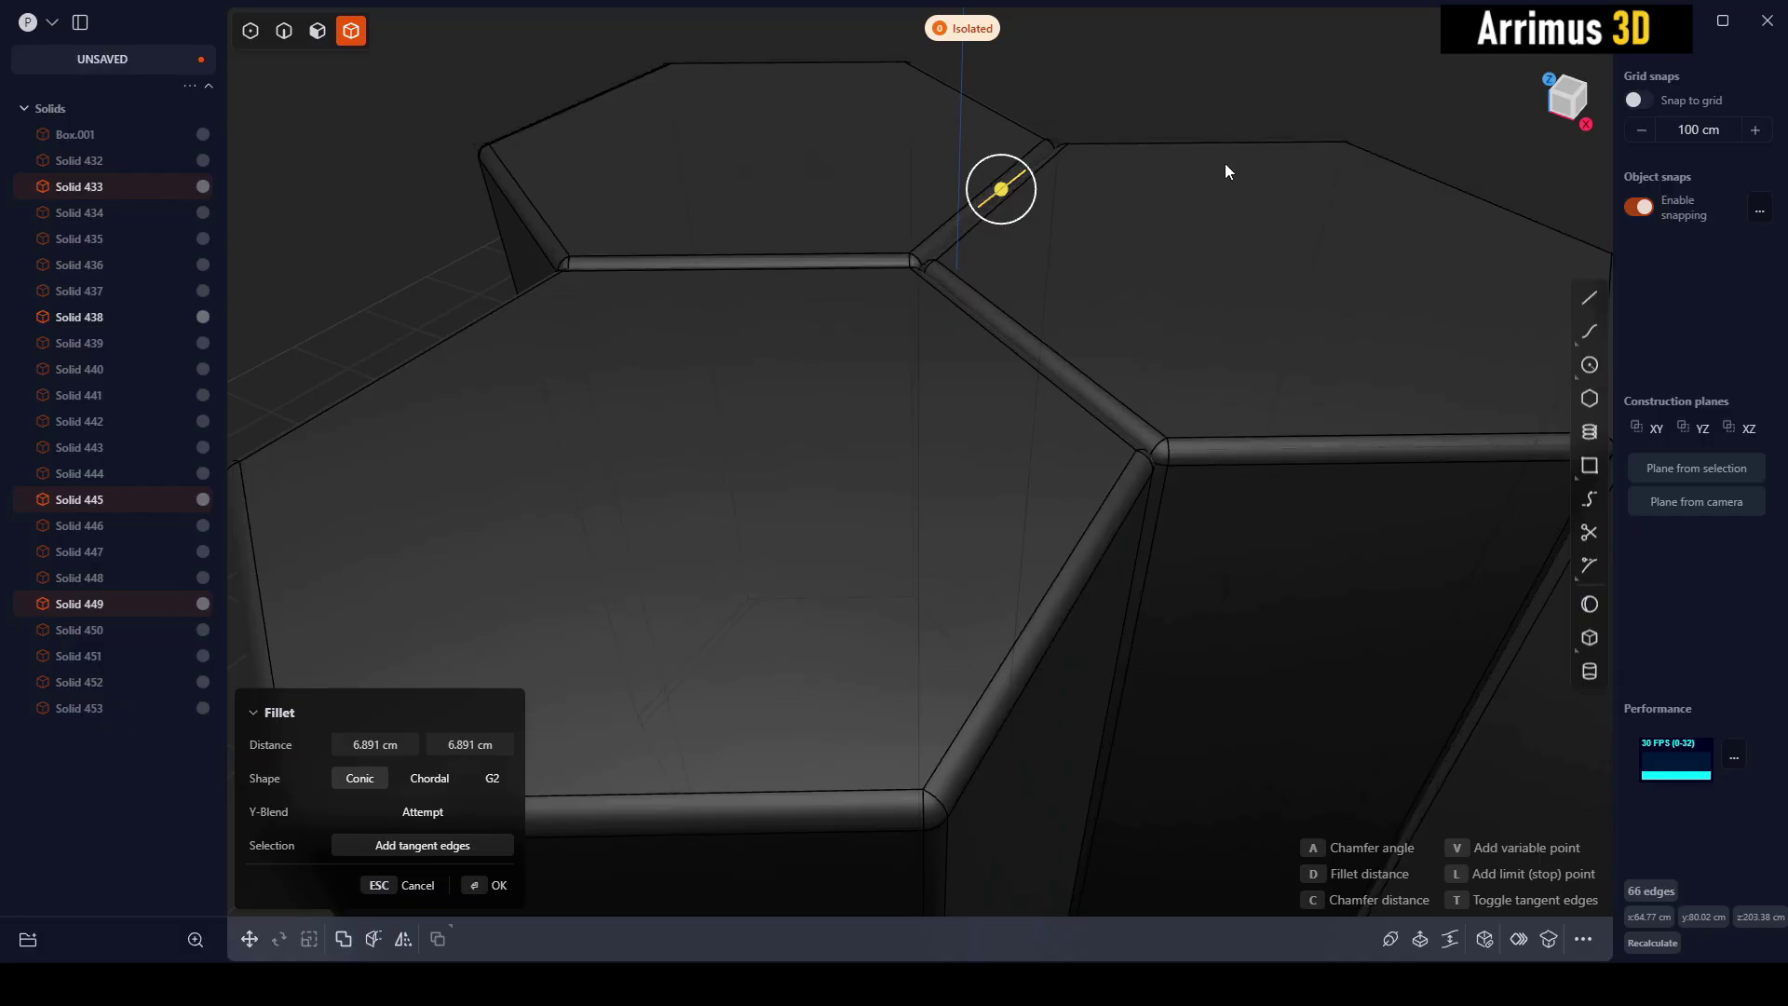
right_click(1175, 71)
left_click(1172, 67)
Bring back the full box, then isolate the three unfilleted solids at its far end together with an adjoining filleted hexagonal solid
key("slash")
scroll(1099, 263, "down", 3)
middle_click_drag(1126, 147, 1303, 391)
left_click(1131, 316)
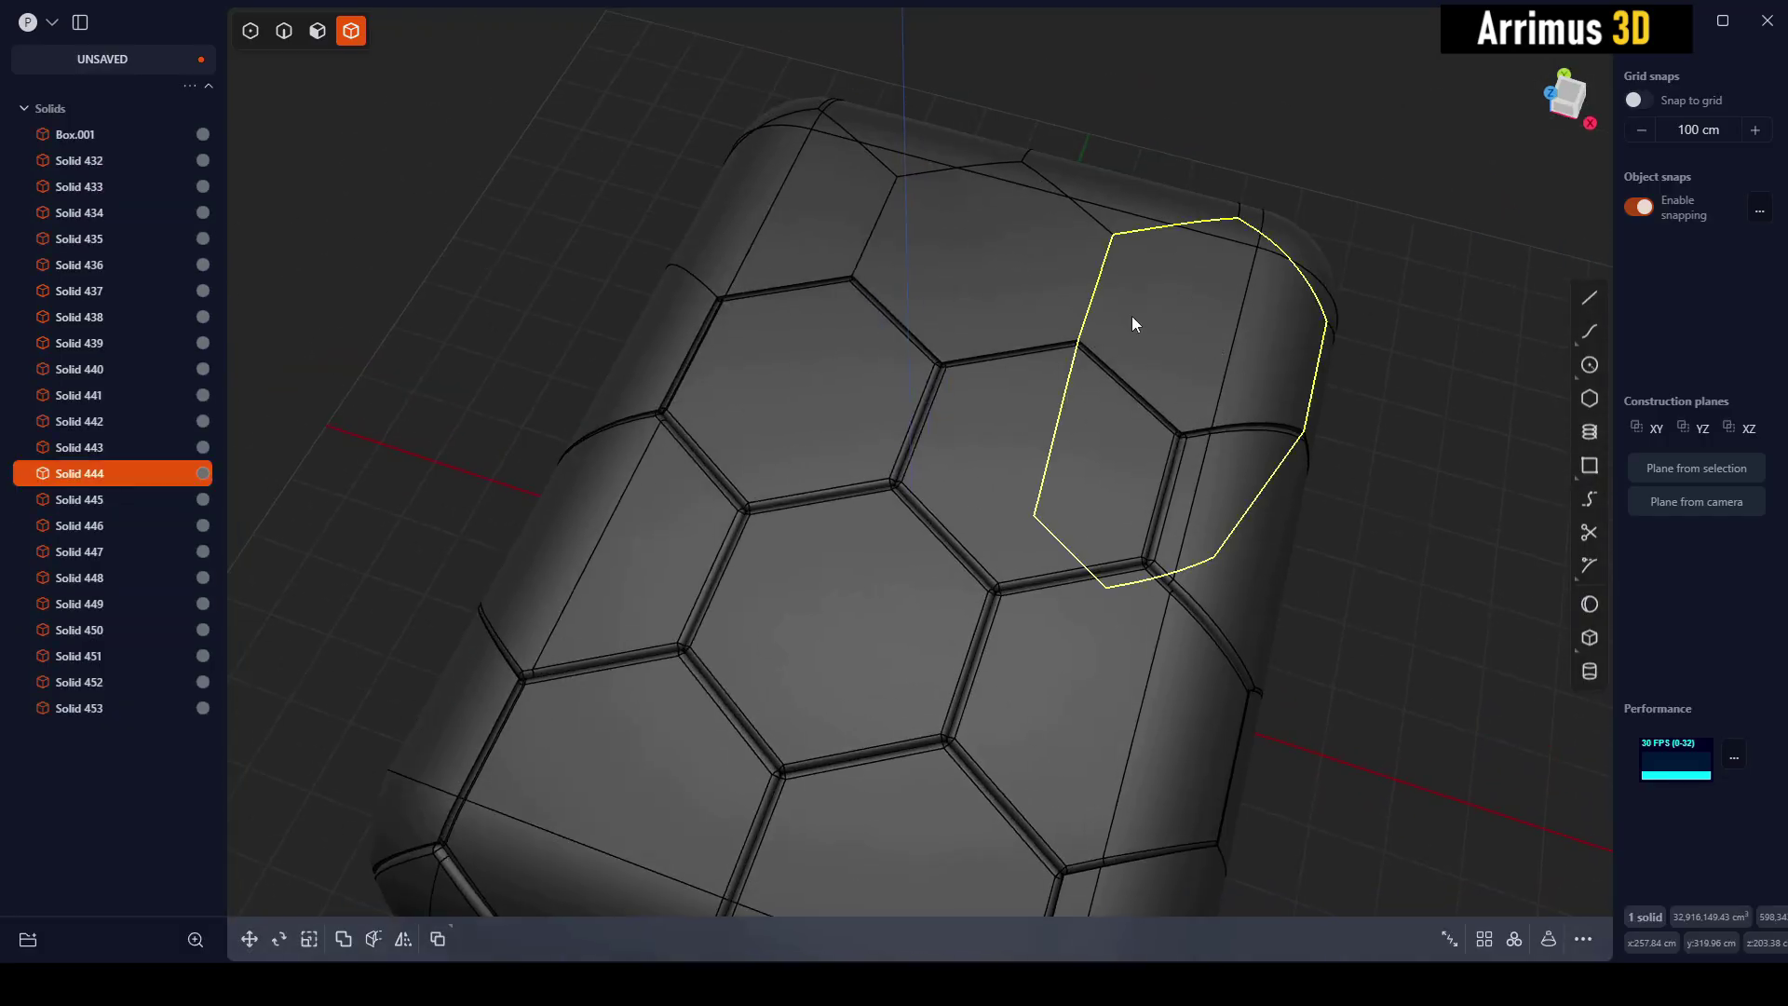
left_click(941, 247, "shift")
left_click(851, 220, "shift")
left_click(1036, 445, "shift")
key("/")
middle_click_drag(1350, 540, 1338, 511, "shift")
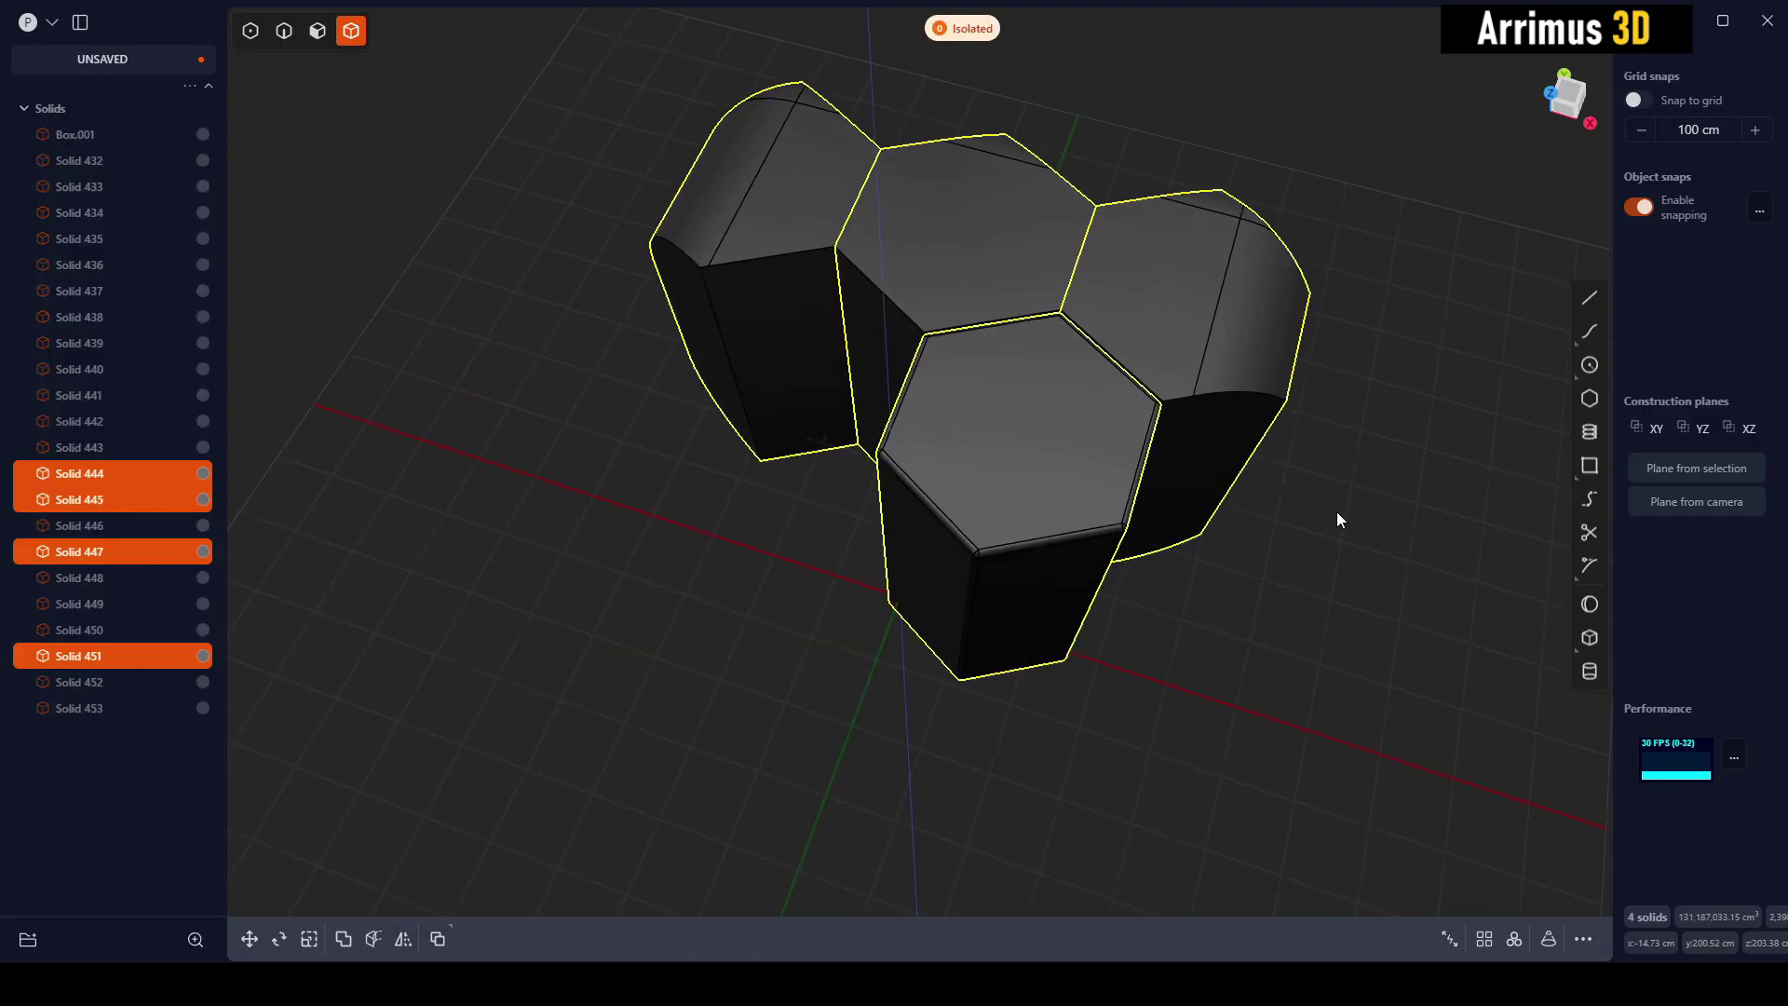
Fillet all edges of the three far-end solids by 6.891 cm, matching the adjoining filleted hexagonal solid
left_click(1338, 512)
left_click(1201, 363)
left_click(970, 244, "shift")
left_click(812, 186, "shift")
key("b")
scroll(1048, 488, "up", 3)
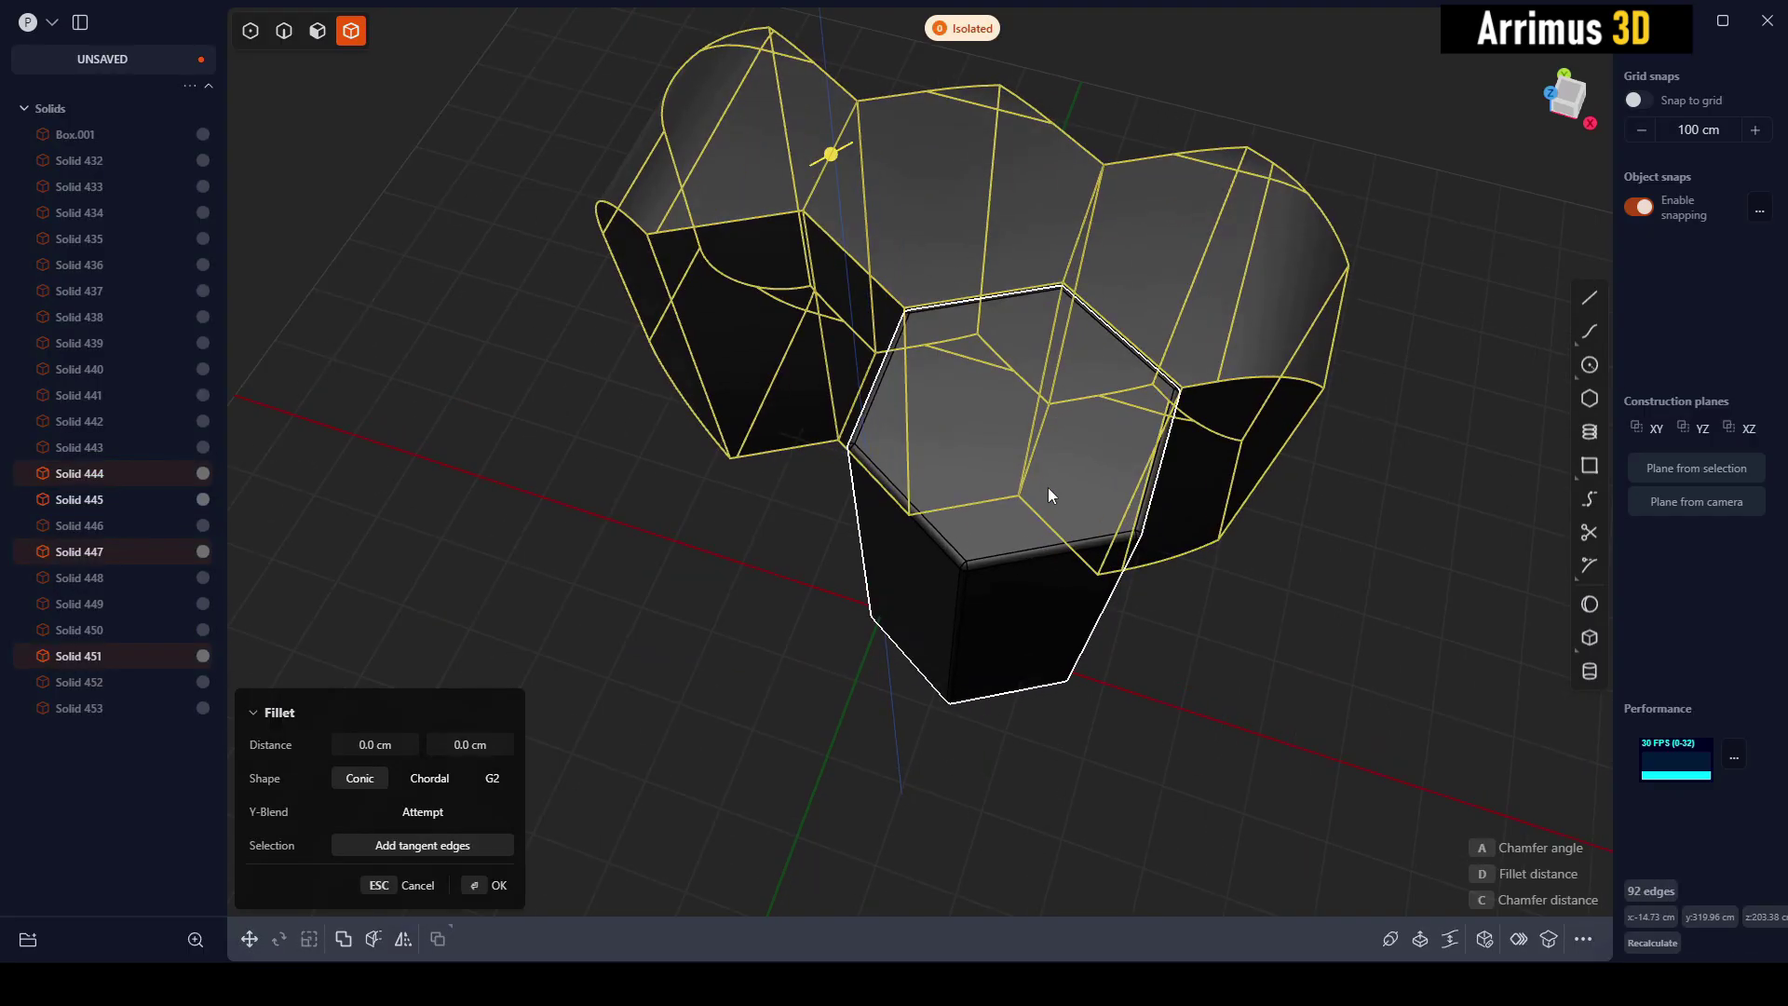
key("d")
left_click(1126, 327)
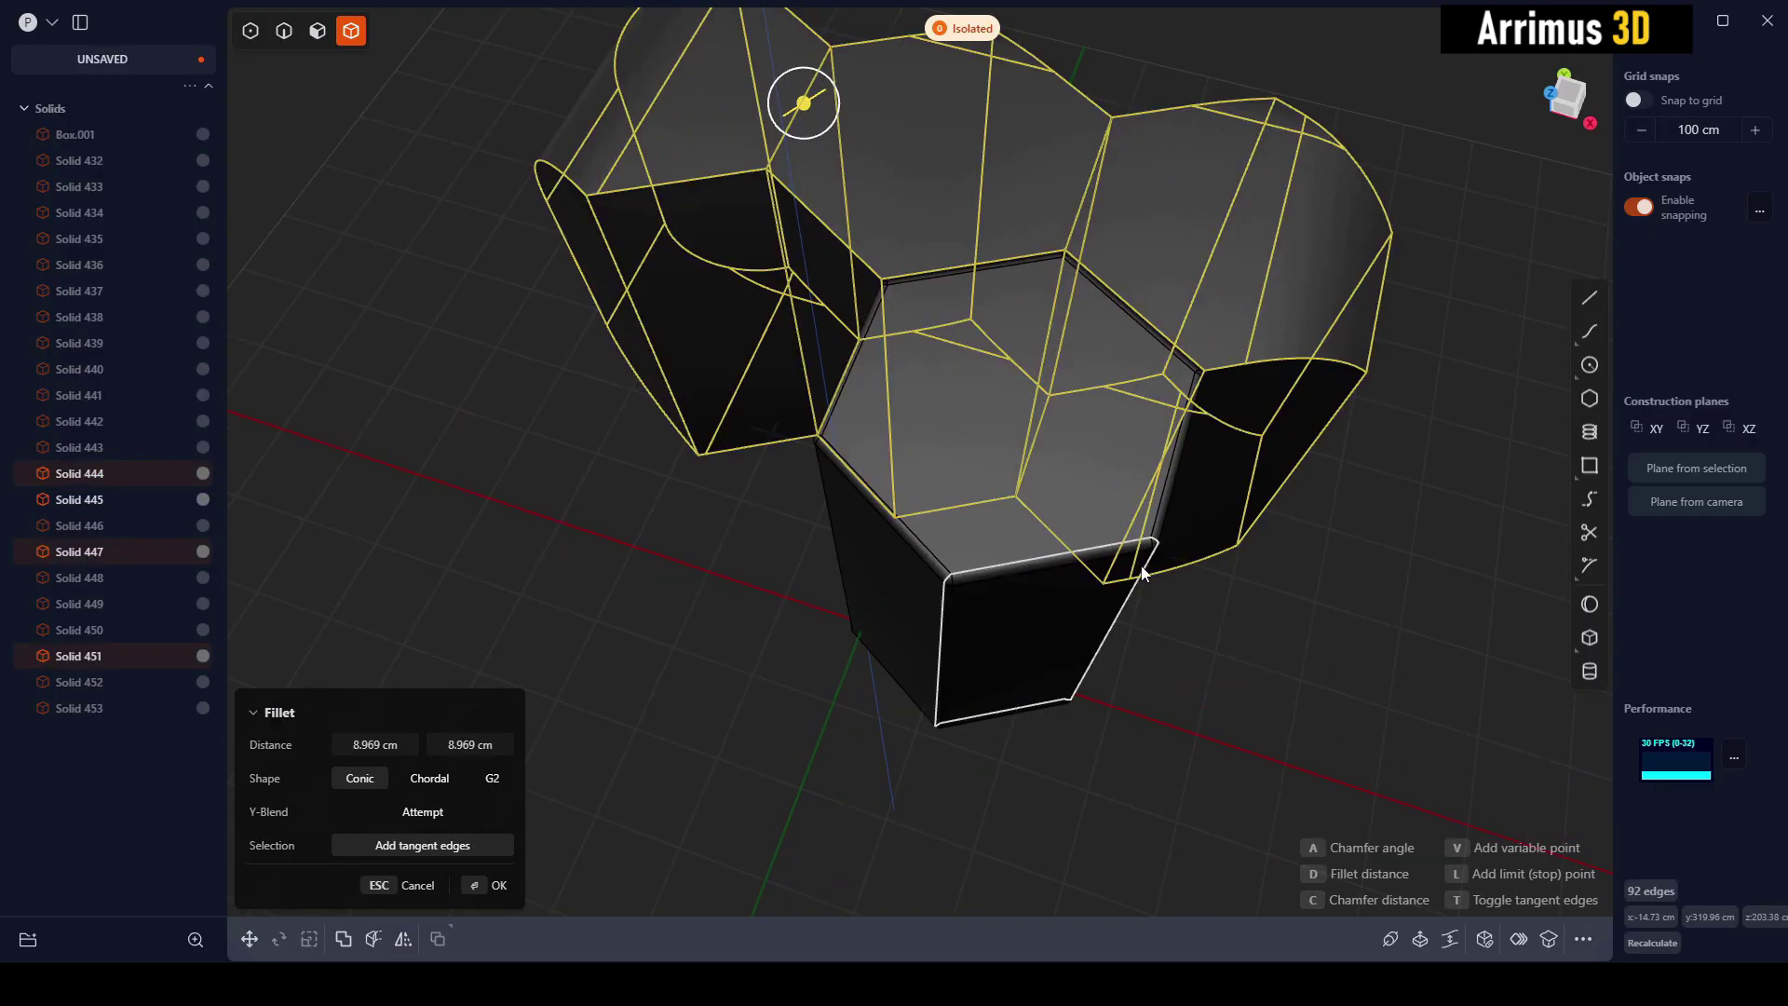
scroll(1118, 542, "up", 5)
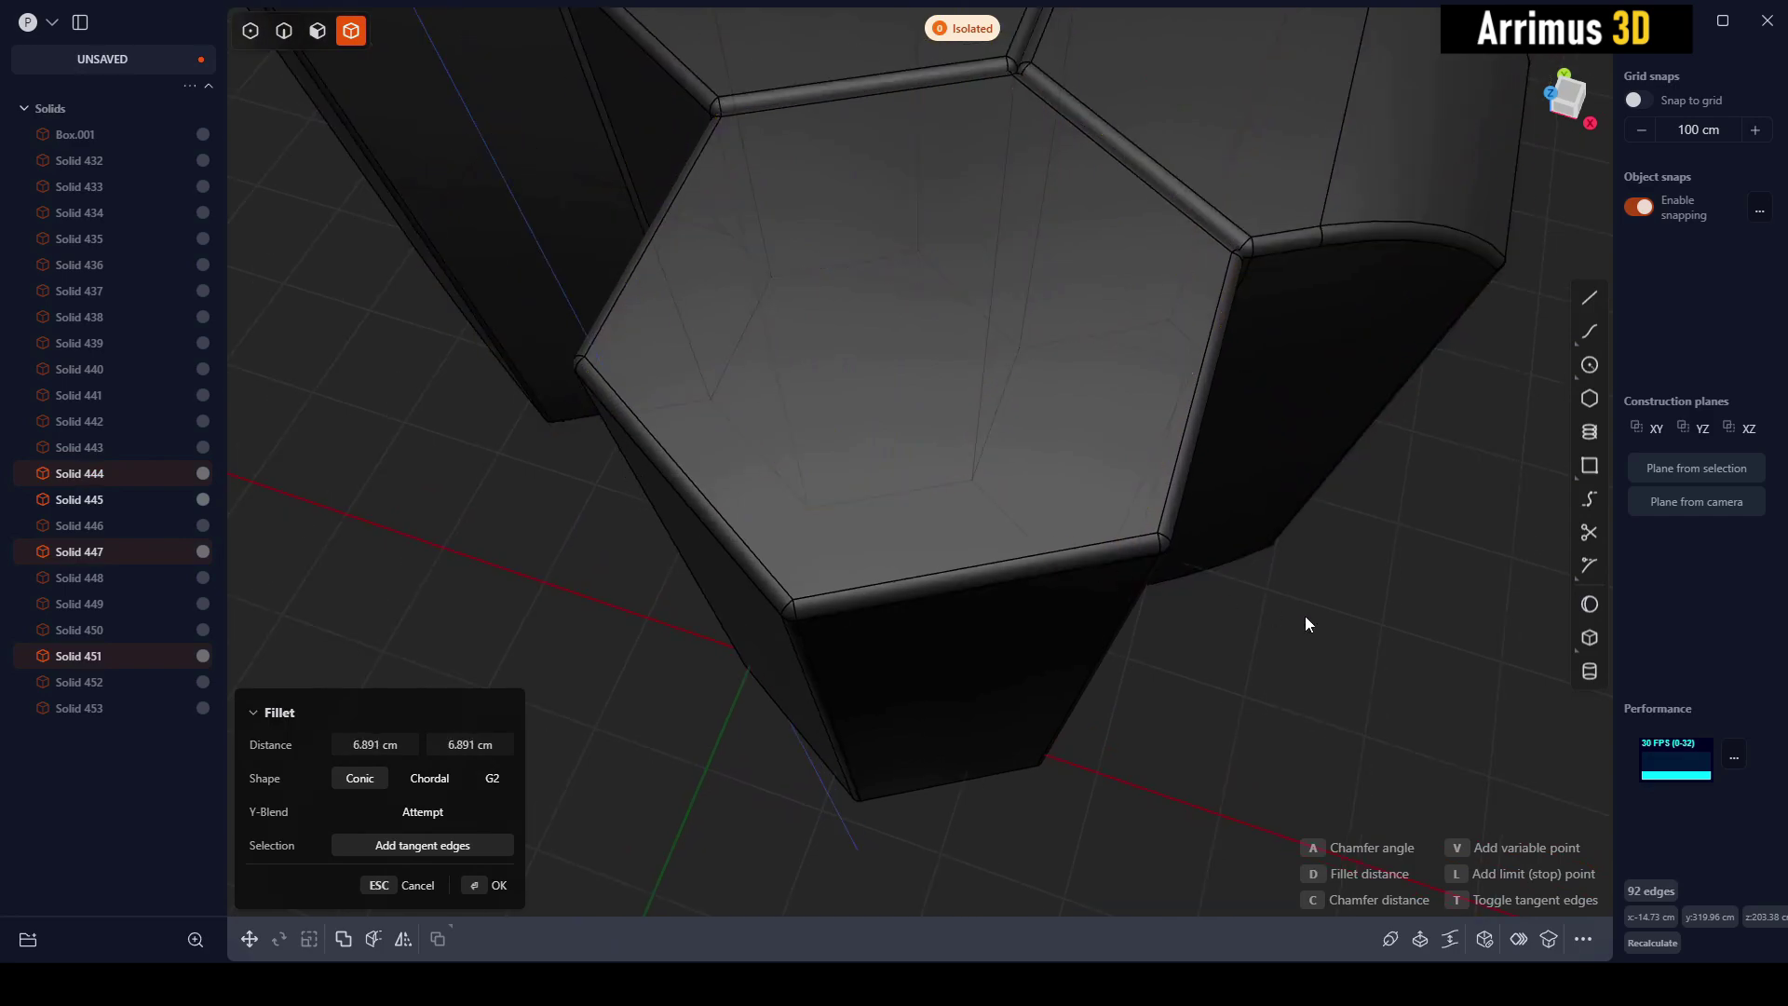
key("Return")
left_click(1322, 574)
Bring back the full box and display it without edge lines
key("slash")
middle_click_drag(1254, 568, 1239, 523)
scroll(1239, 526, "down", 5)
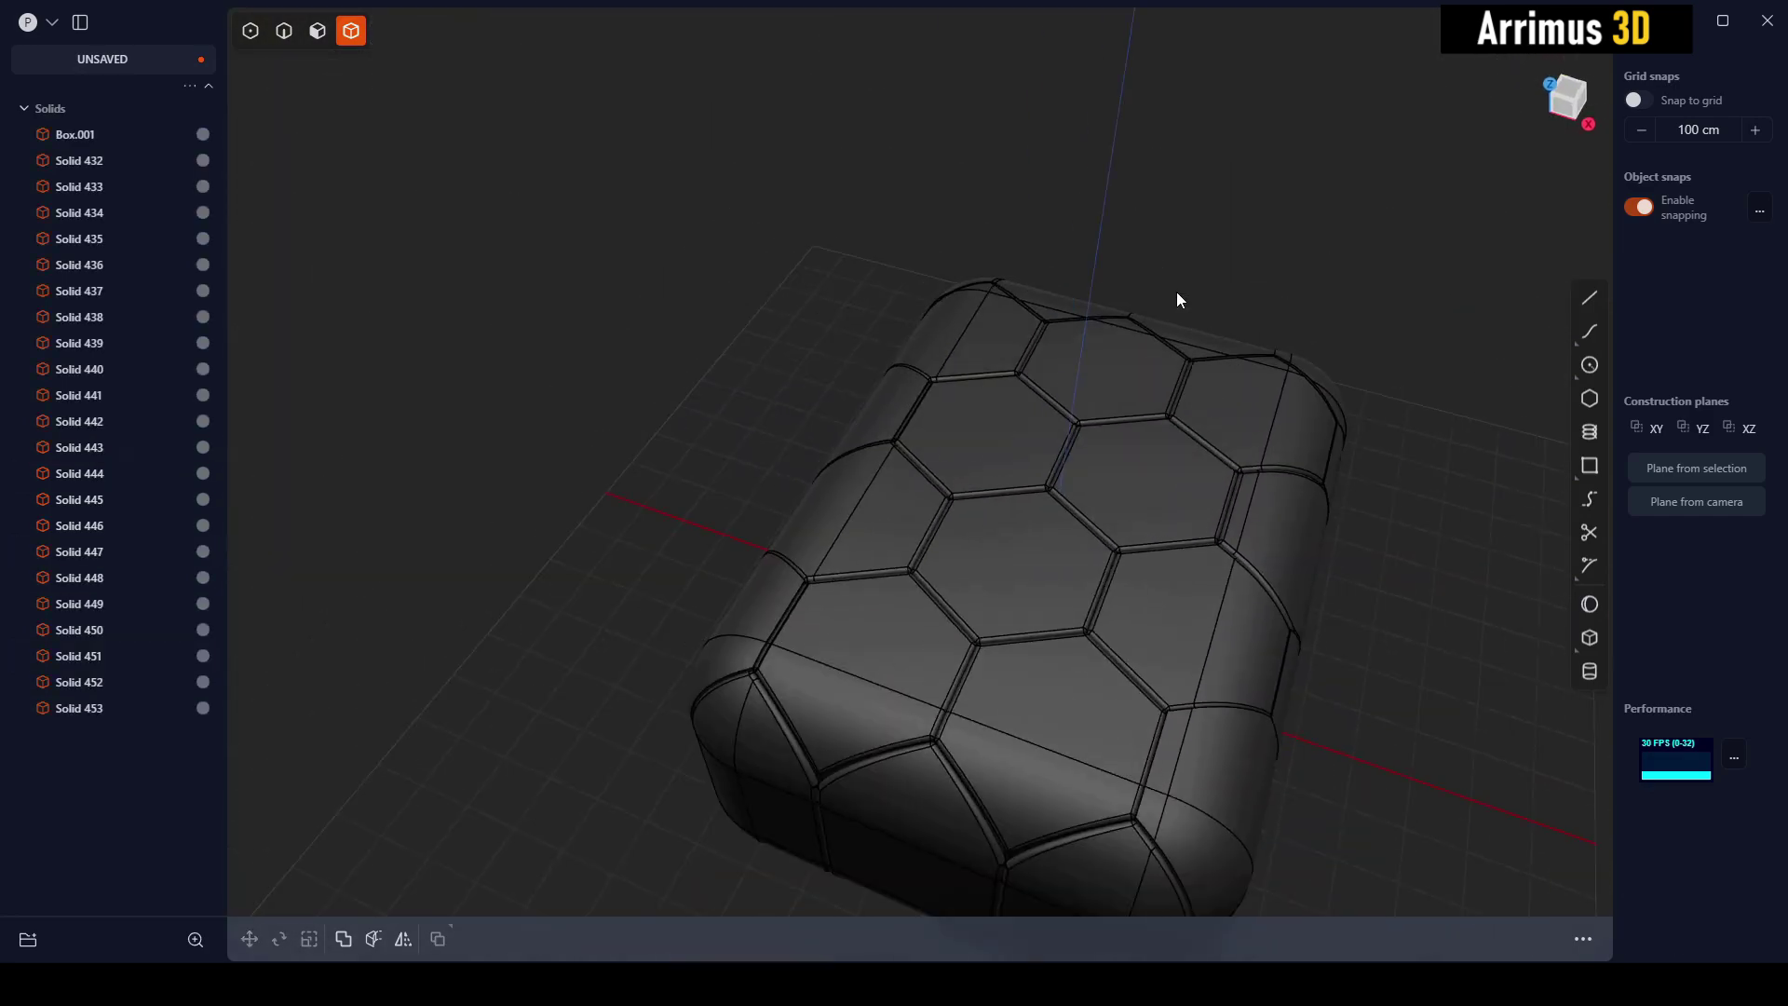
scroll(1176, 292, "down", 2)
key("alt+z")
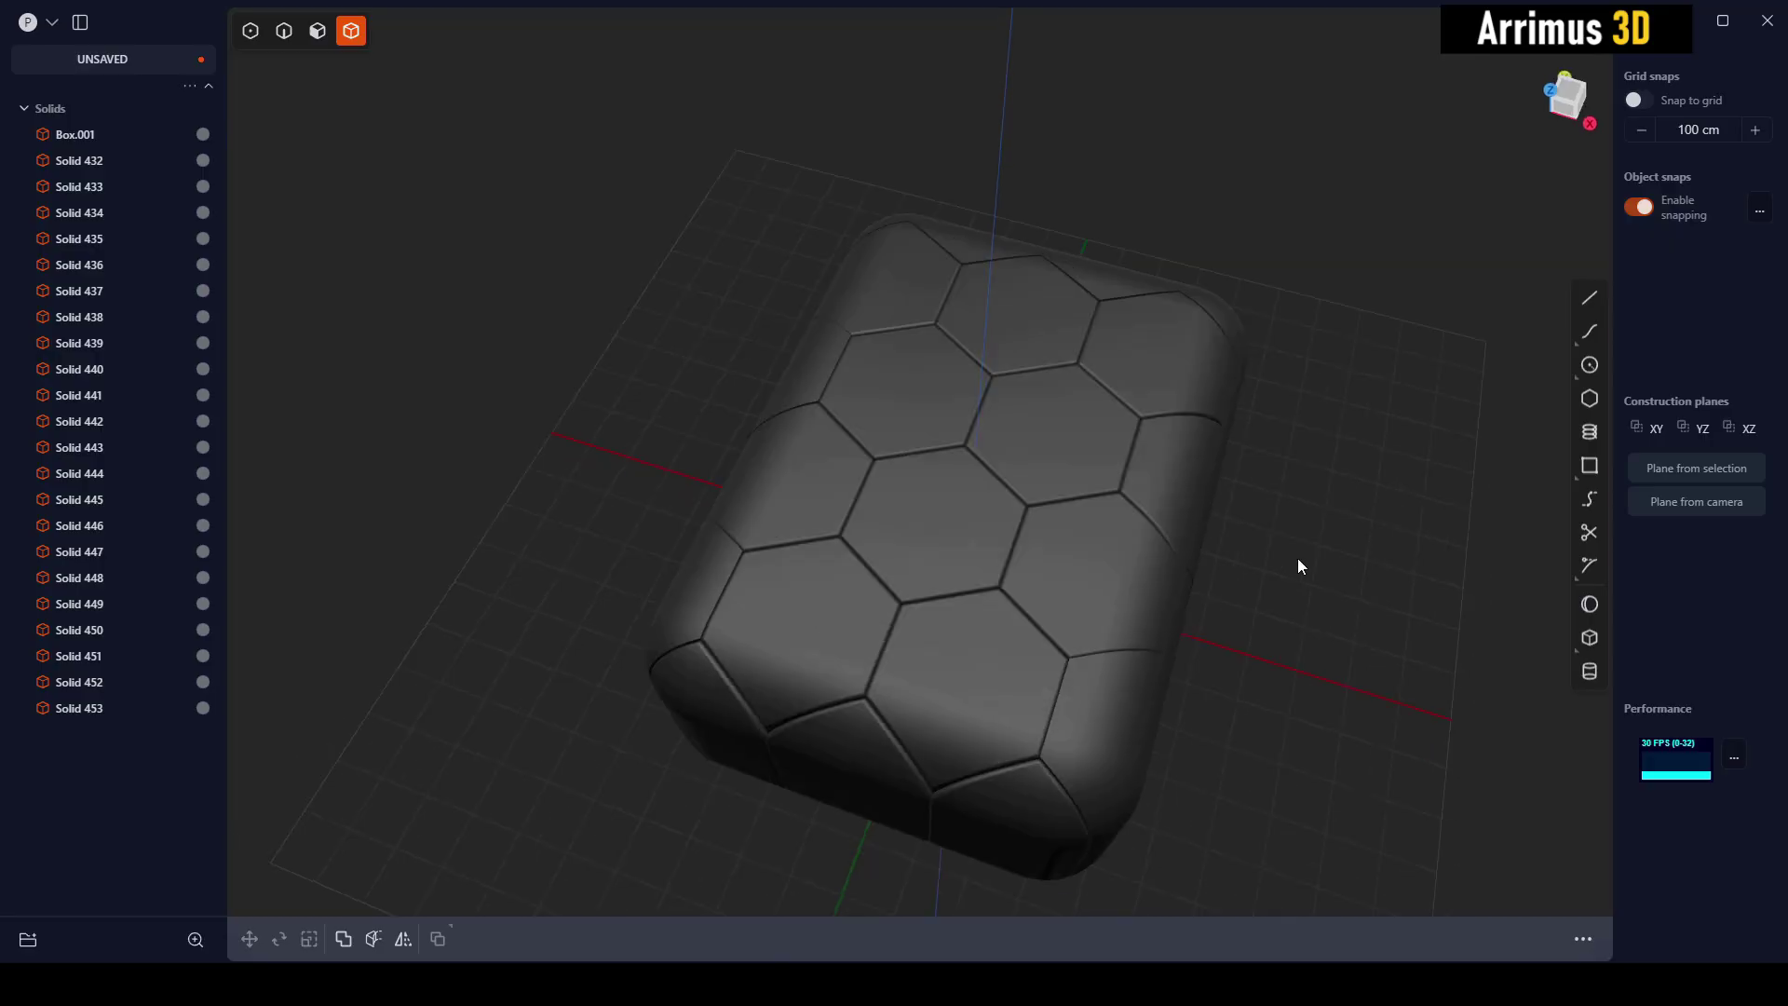